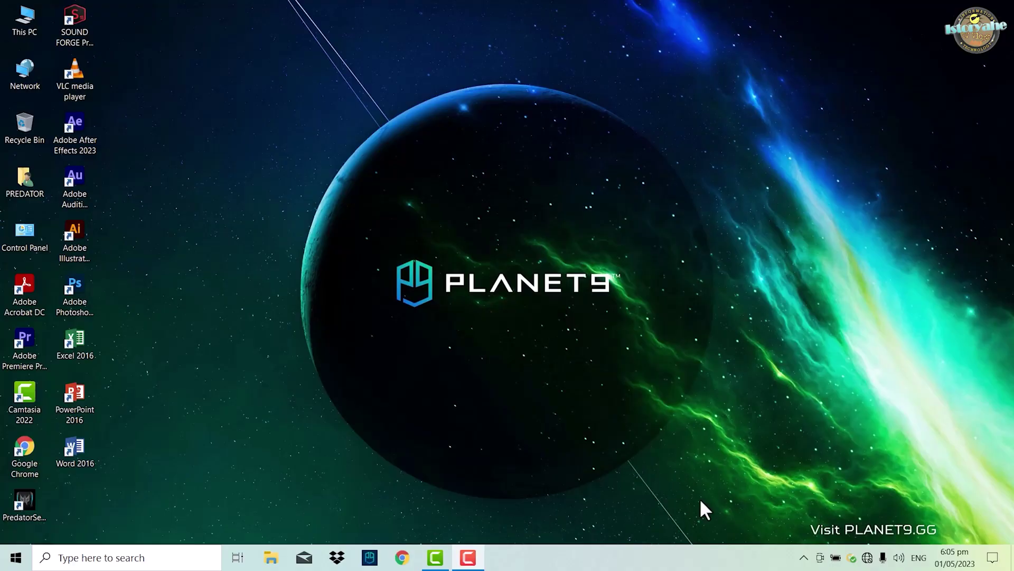
Open the Ethernet adapter's Internet Protocol Version 4 (TCP/IPv4) properties from Network & Internet settings.
right_click(867, 559)
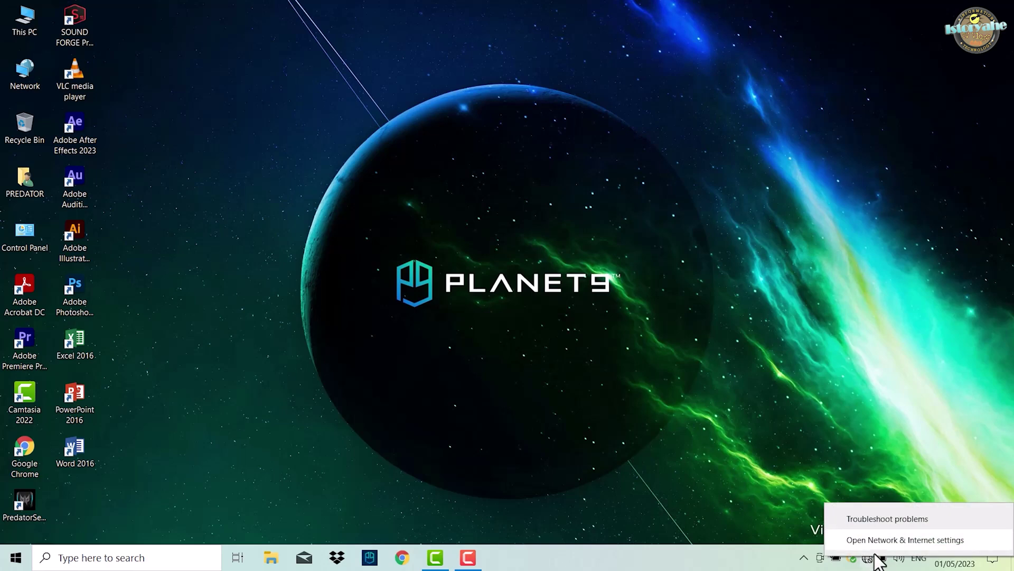
left_click(885, 540)
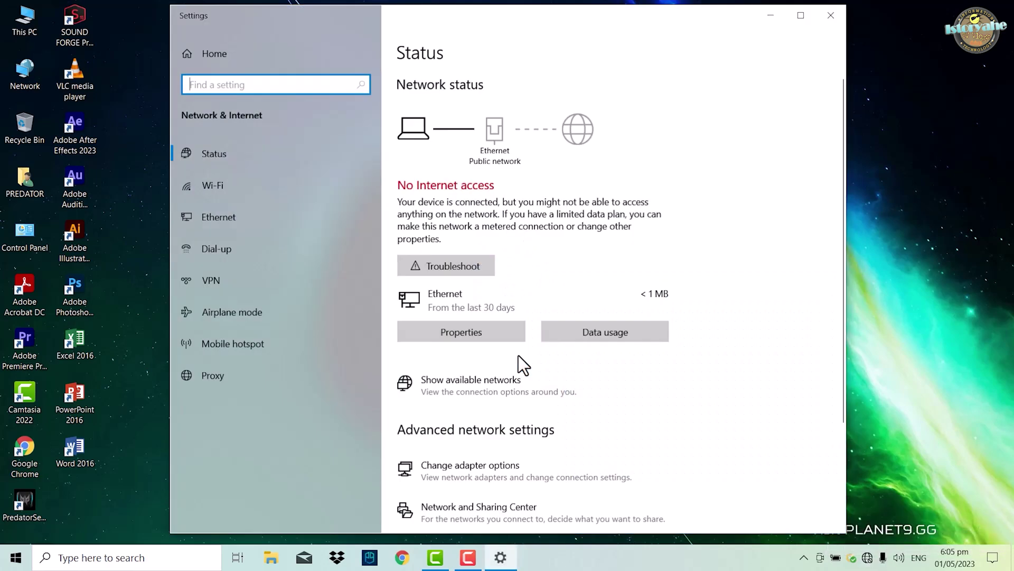
left_click(262, 218)
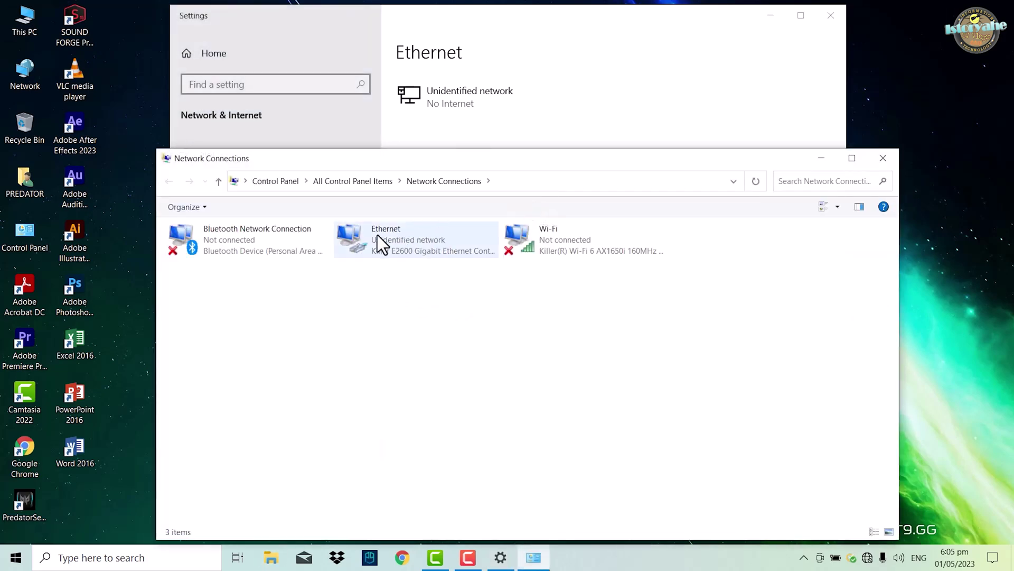
right_click(378, 234)
left_click(423, 361)
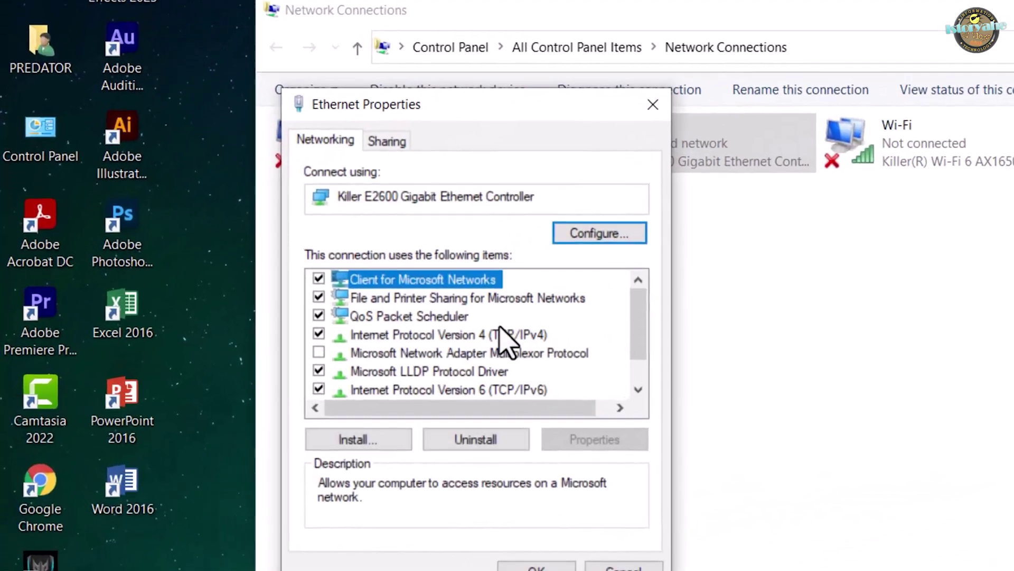
left_click(301, 357)
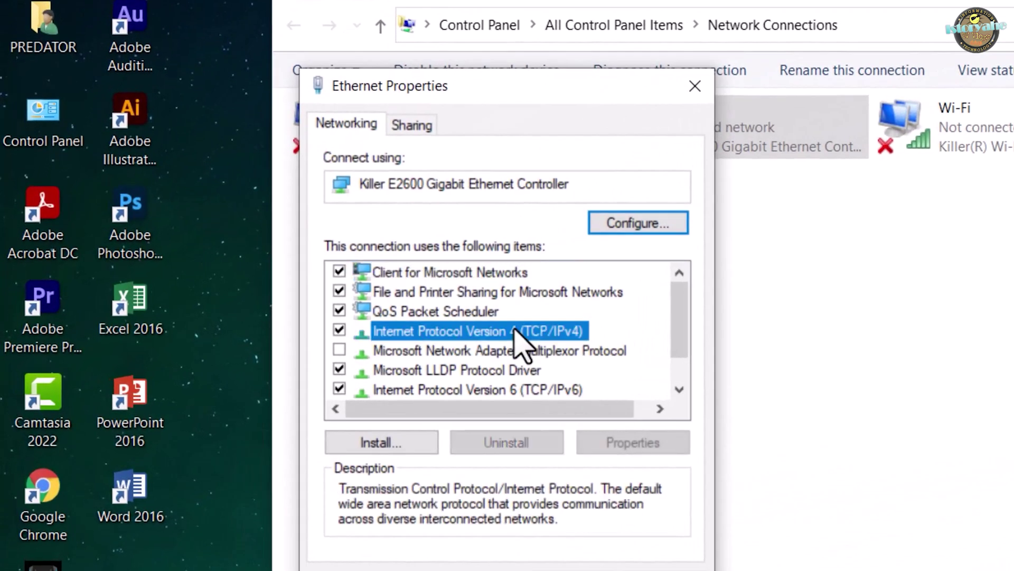
left_click(650, 444)
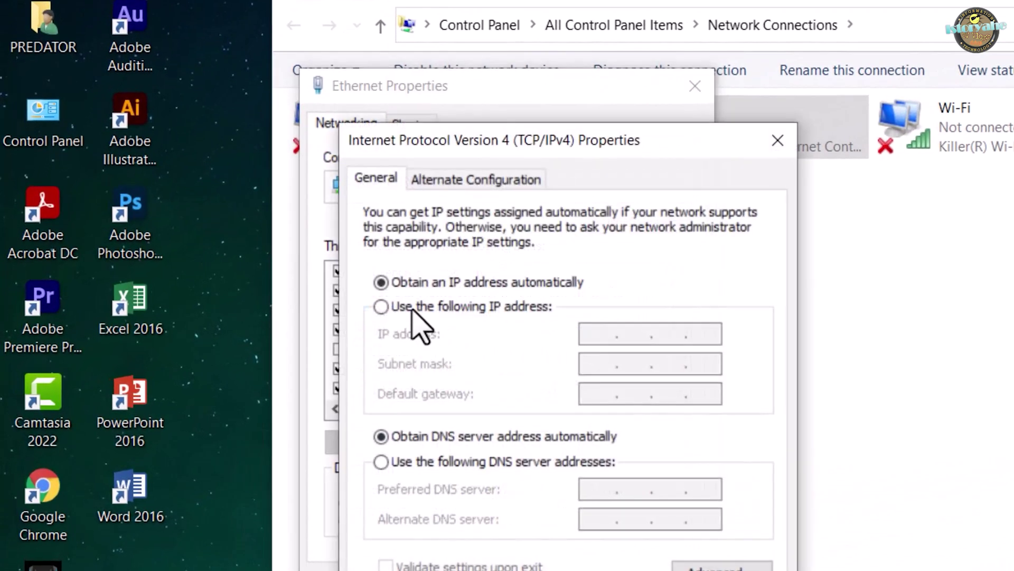
Set a static IP 192.168.2.2, mask 255.255.255.0, gateway and preferred DNS 192.168.2.1.
left_click(428, 308)
left_click(586, 333)
type("192.")
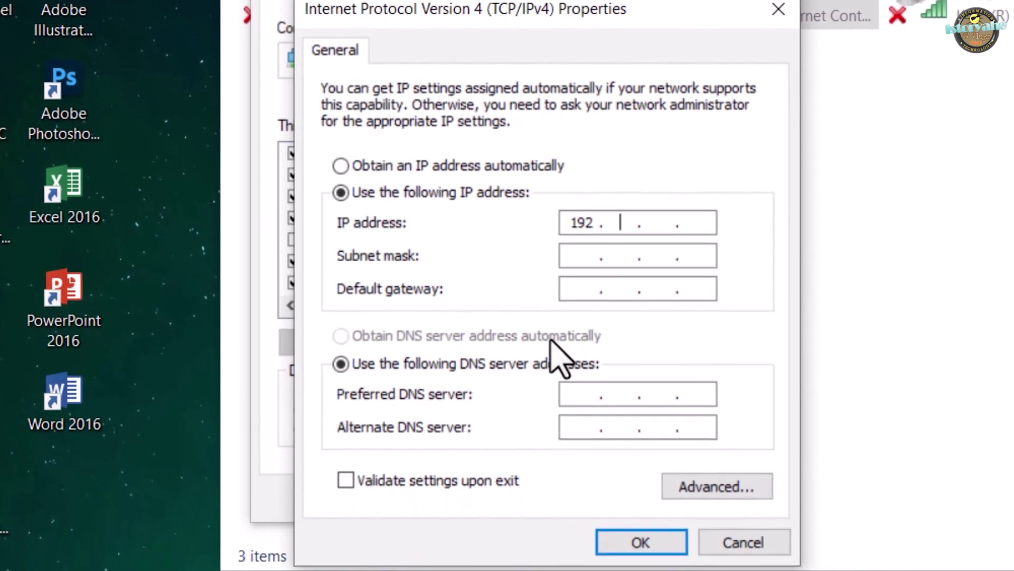
type("168.2.2")
left_click(576, 255)
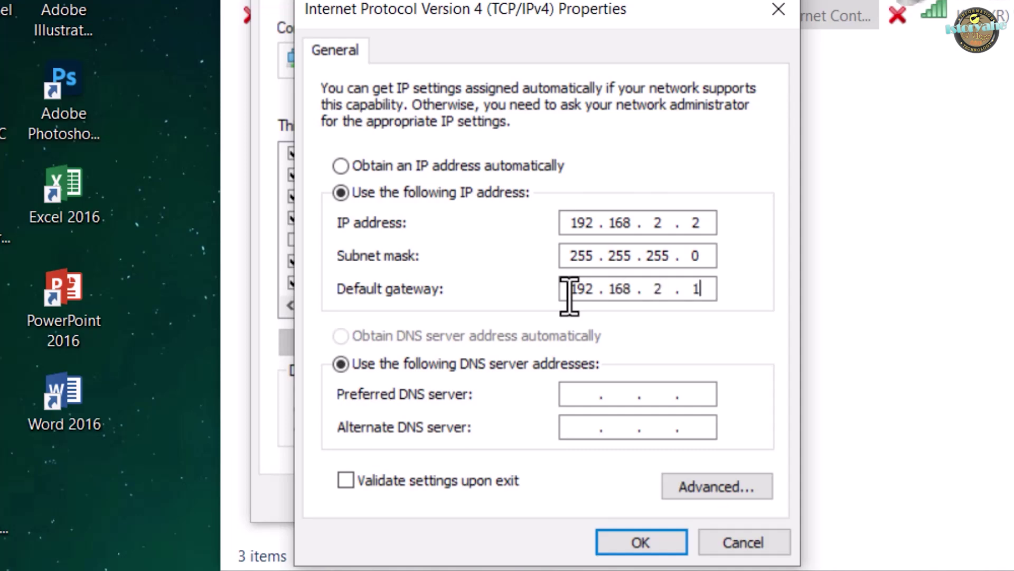
left_click(598, 392)
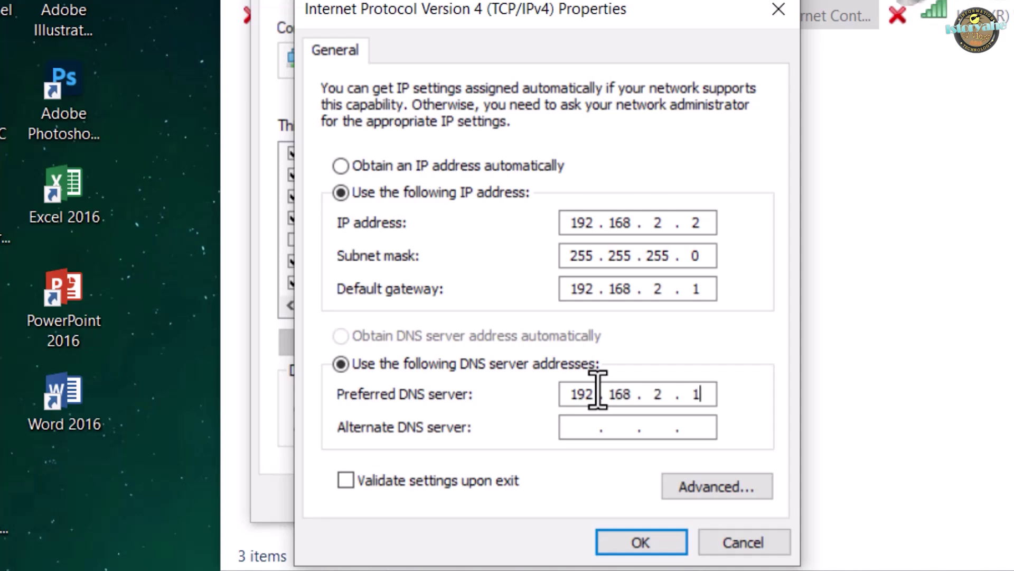
In Advanced TCP/IP settings, add 192.168.1.2 with mask 255.255.255.0 as an extra address.
left_click(709, 484)
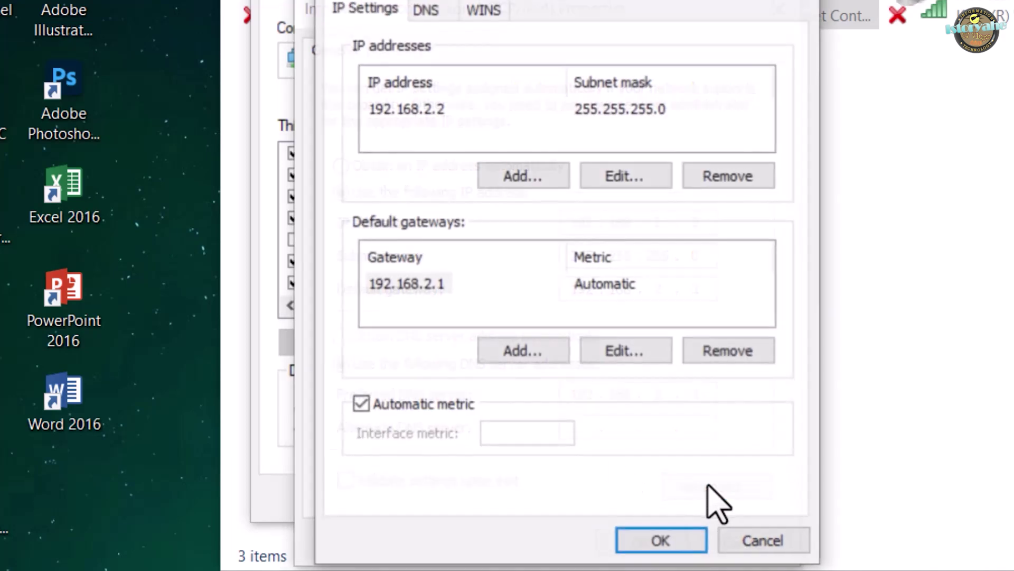
left_click(515, 177)
type("192 . 168 . 1 . 2")
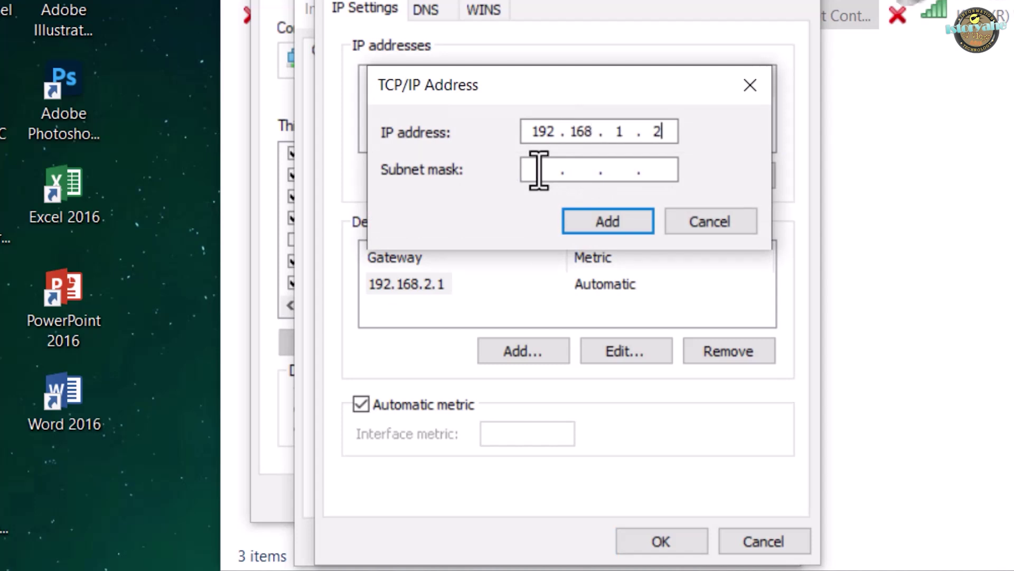
left_click(539, 170)
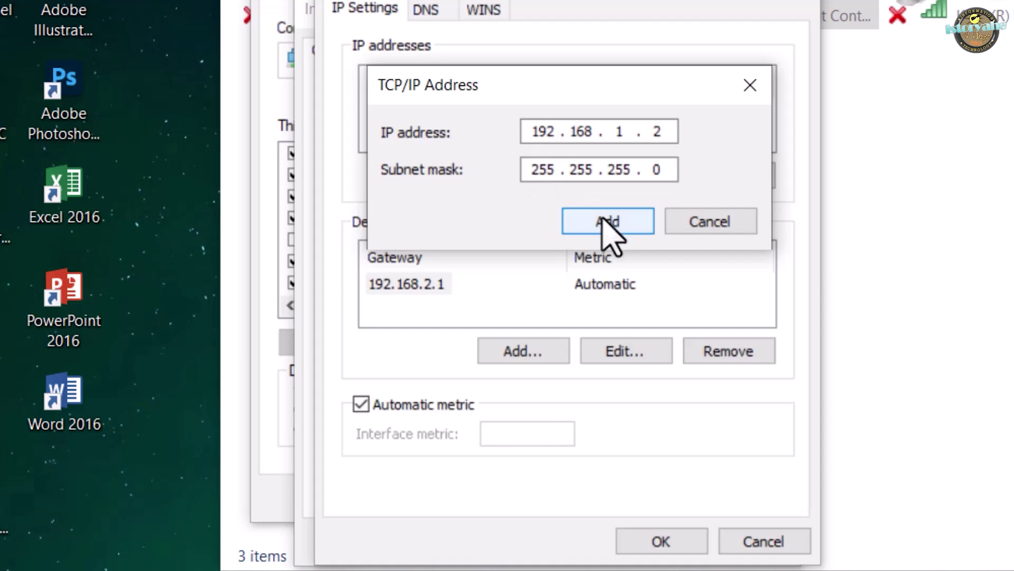
left_click(608, 222)
Confirm the IP settings and close the adapter properties, Network Connections and Settings windows.
left_click(667, 539)
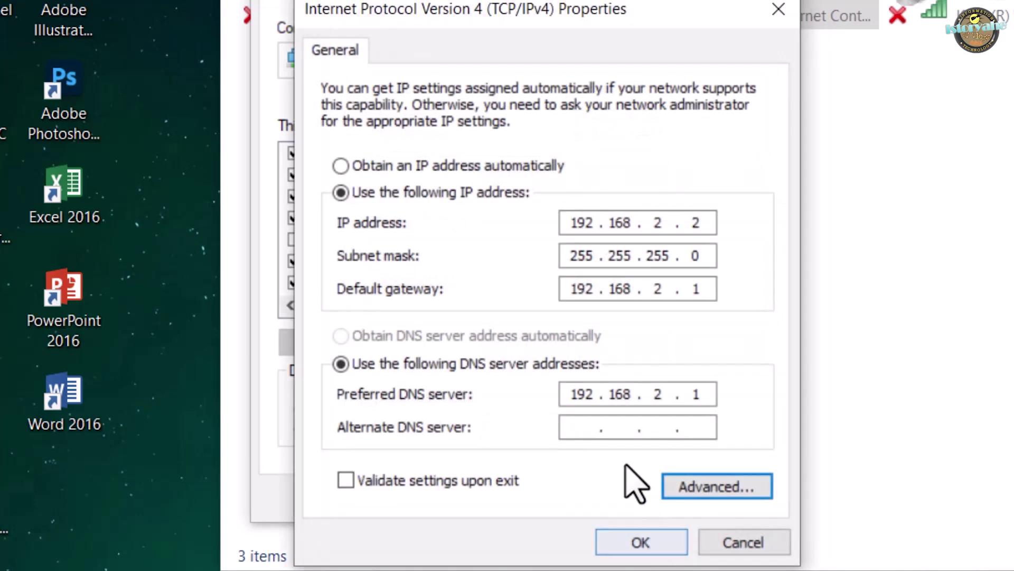
left_click(649, 544)
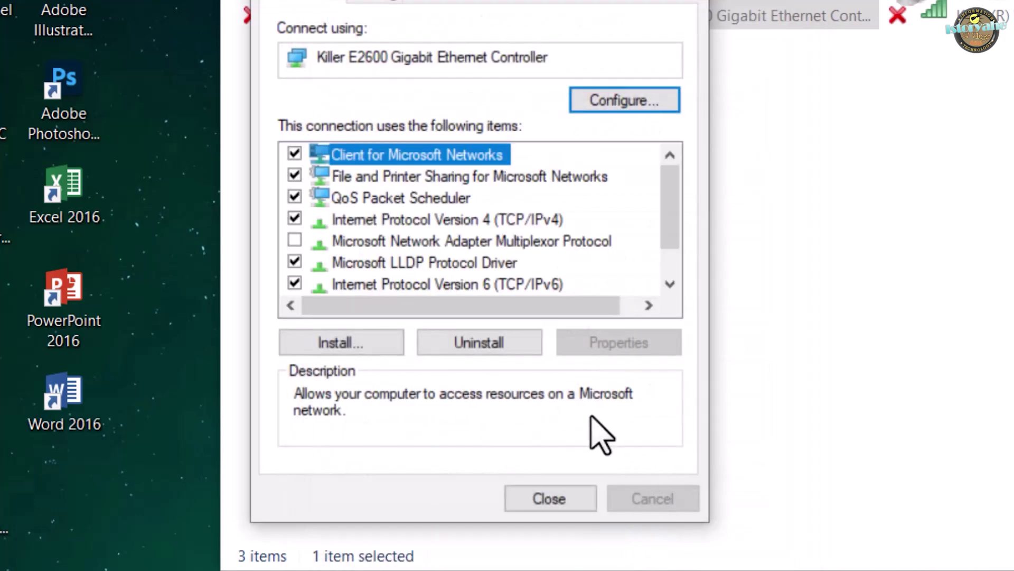
left_click(551, 503)
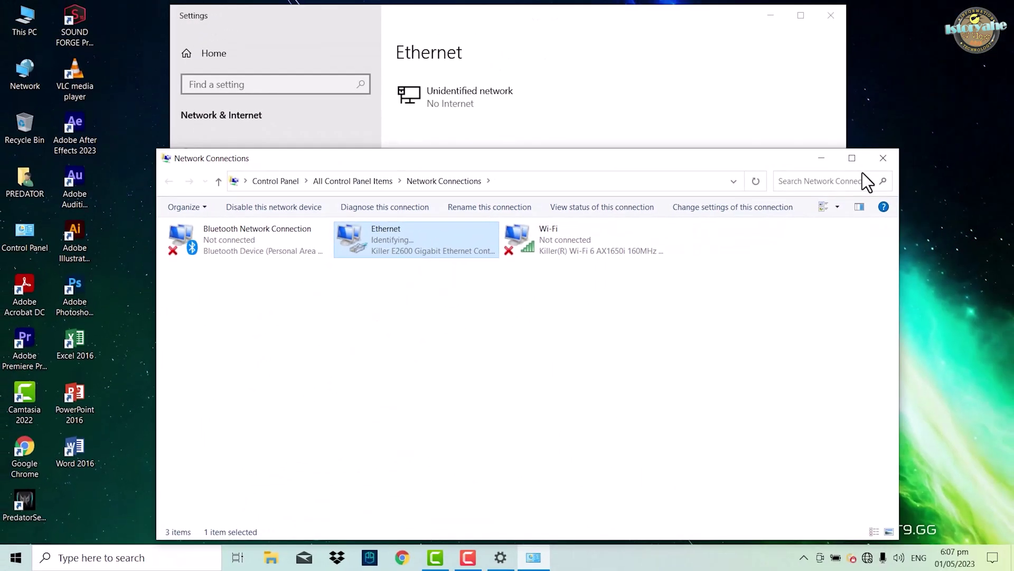
left_click(880, 157)
left_click(841, 17)
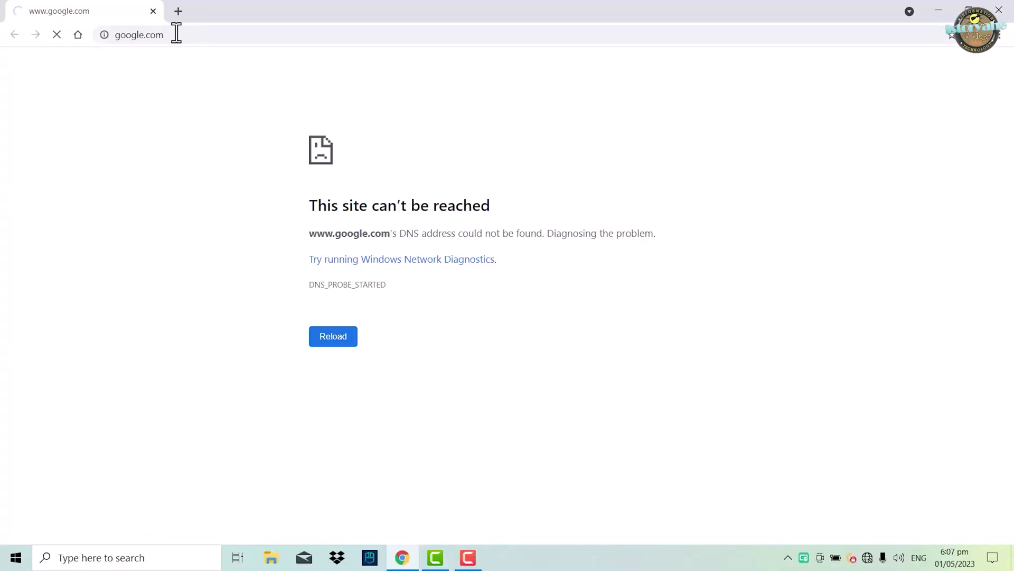
Go to 192.168.1.1 in Chrome and log in to LuCI as root.
left_click(161, 38)
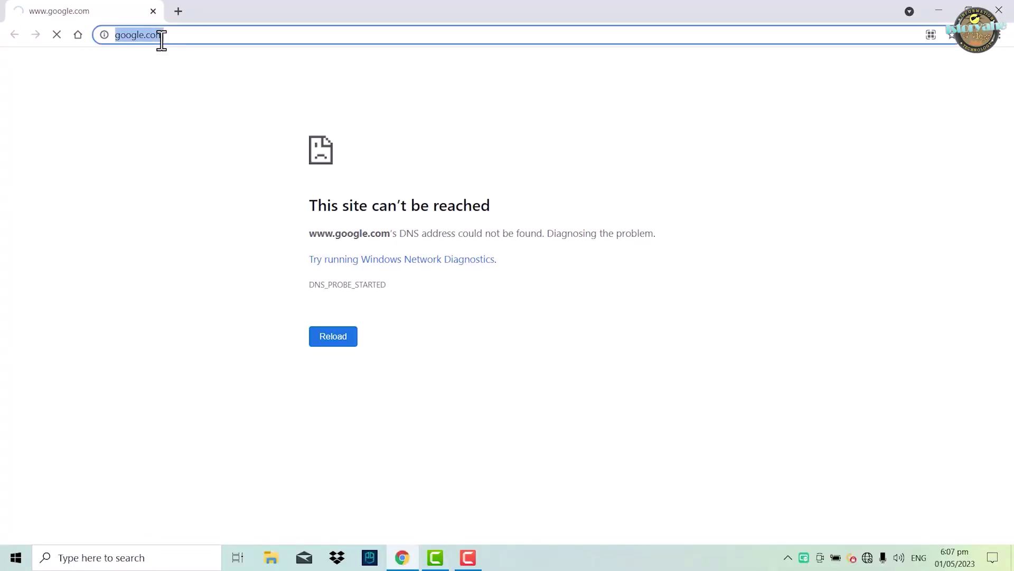
type("192.168.")
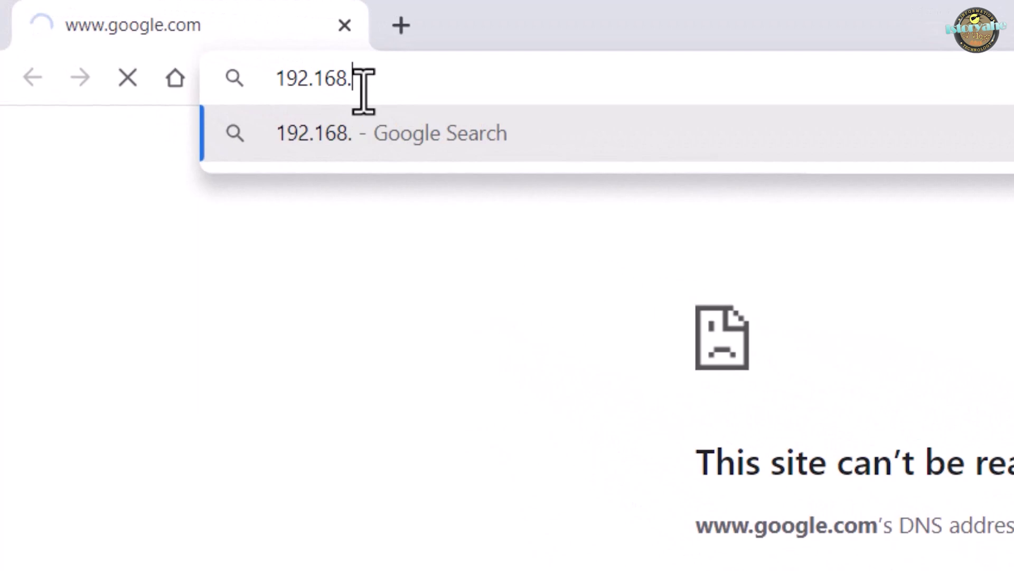
type("1.1")
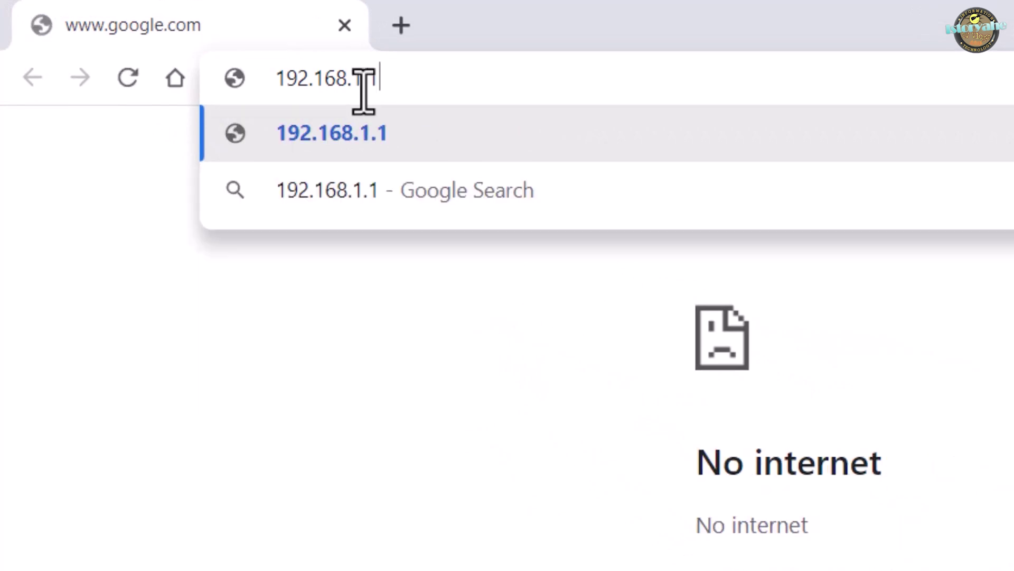
key("Return")
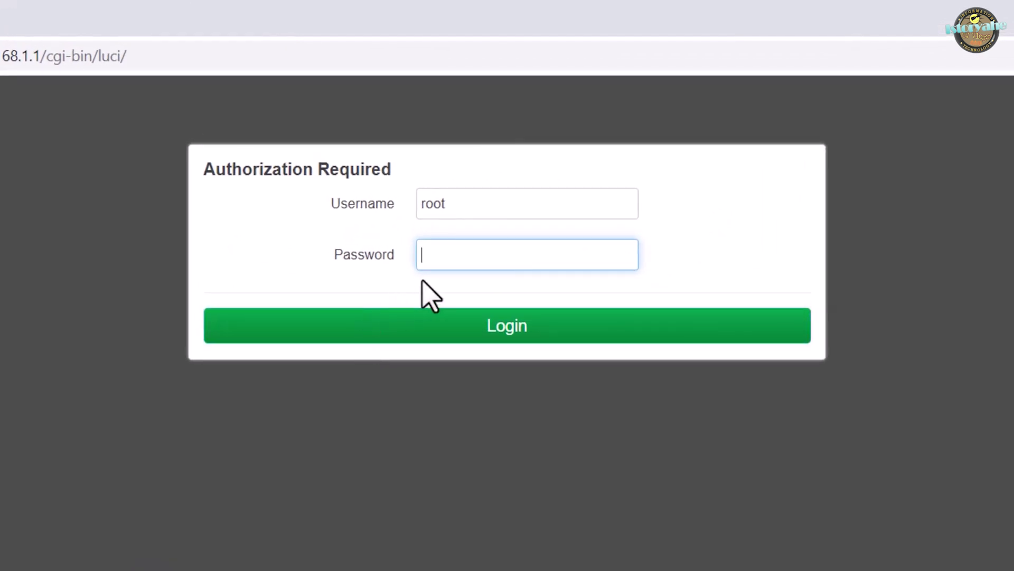
left_click(499, 322)
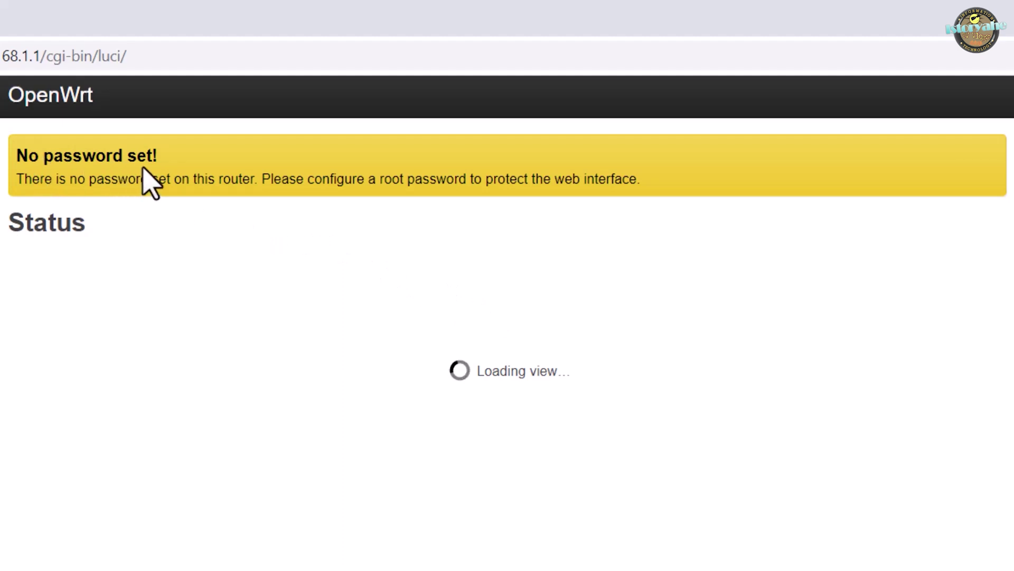
On System > Administration, enter and confirm a new root password, save it, and dismiss the prompts.
mouse_move(216, 106)
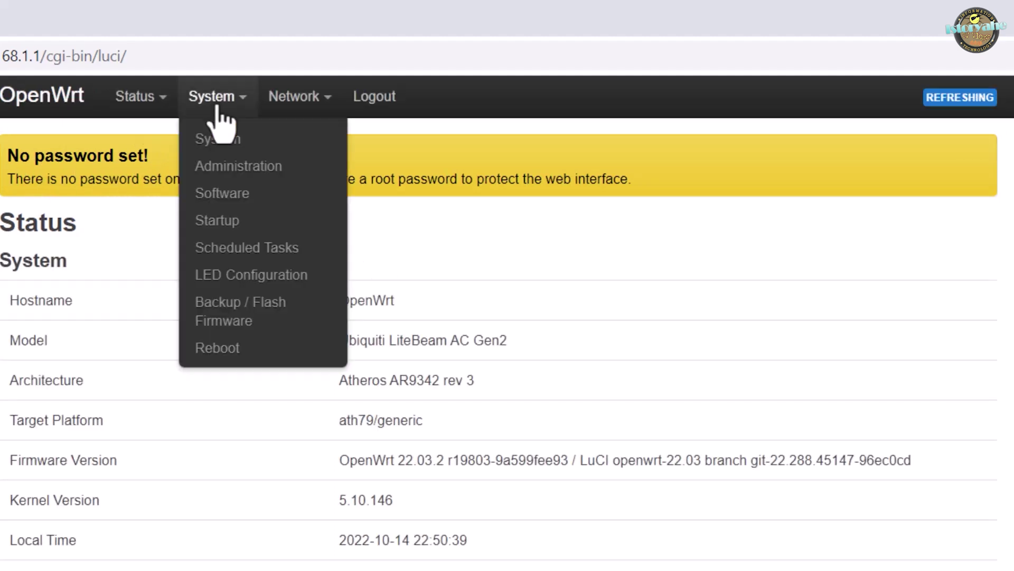
left_click(218, 175)
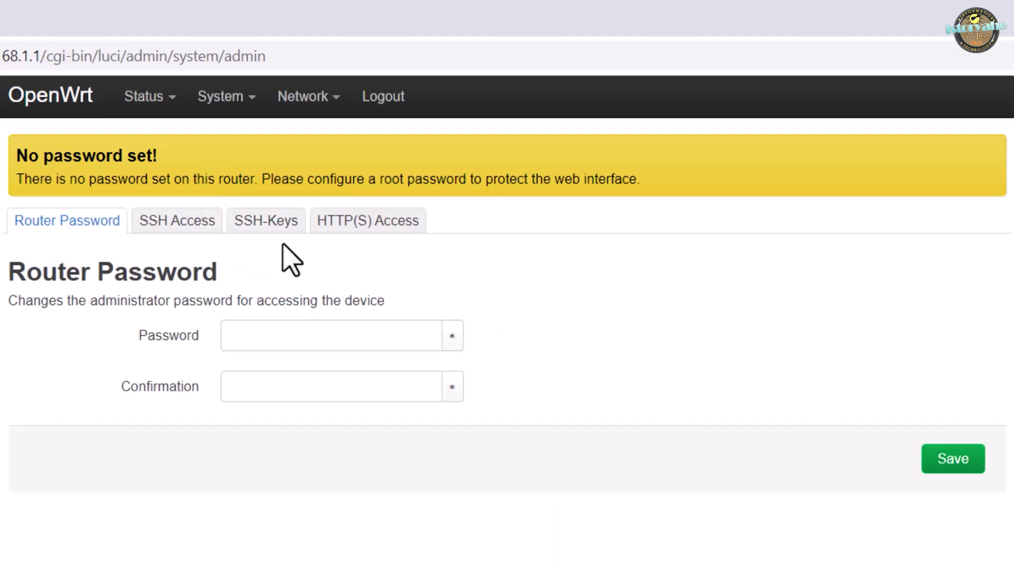
left_click(302, 336)
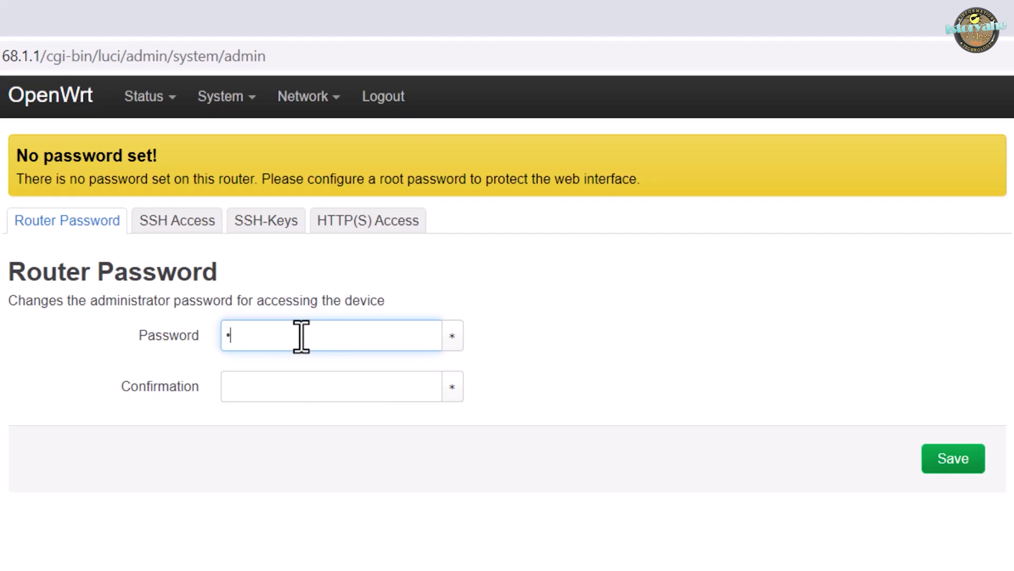
type("••••••")
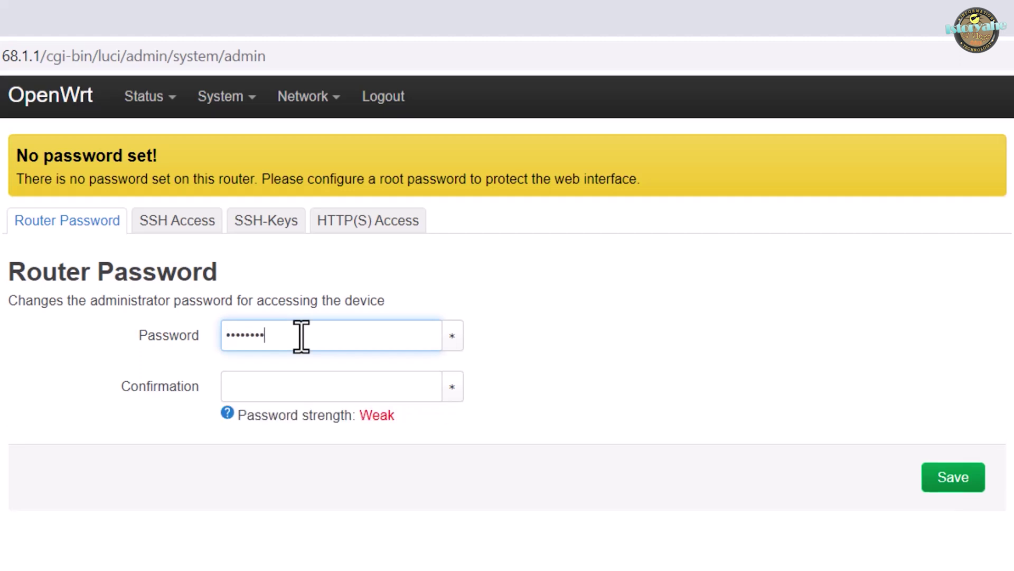
type("rd")
left_click(451, 346)
left_click(385, 380)
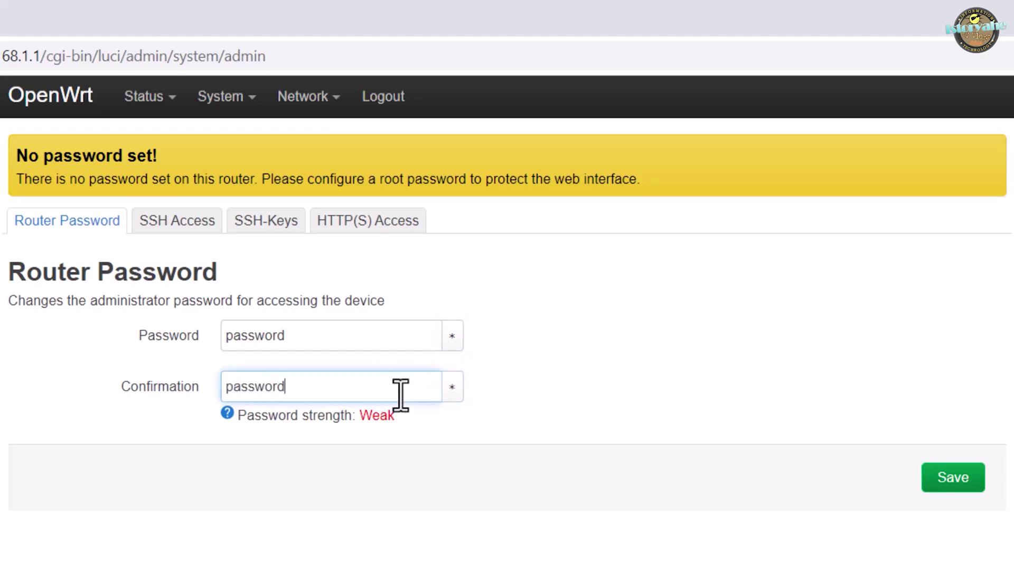
type("password")
left_click(951, 484)
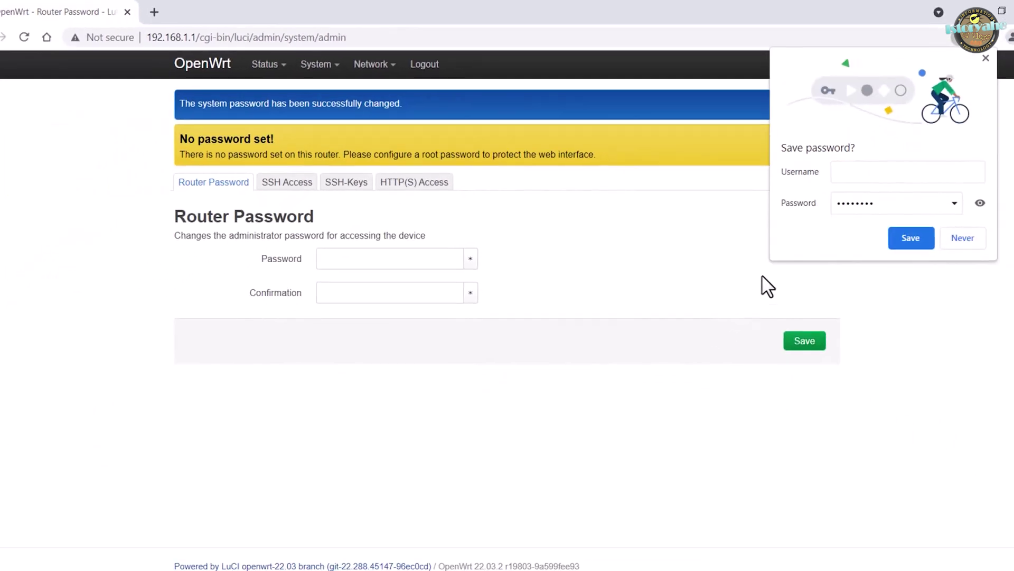
left_click(984, 58)
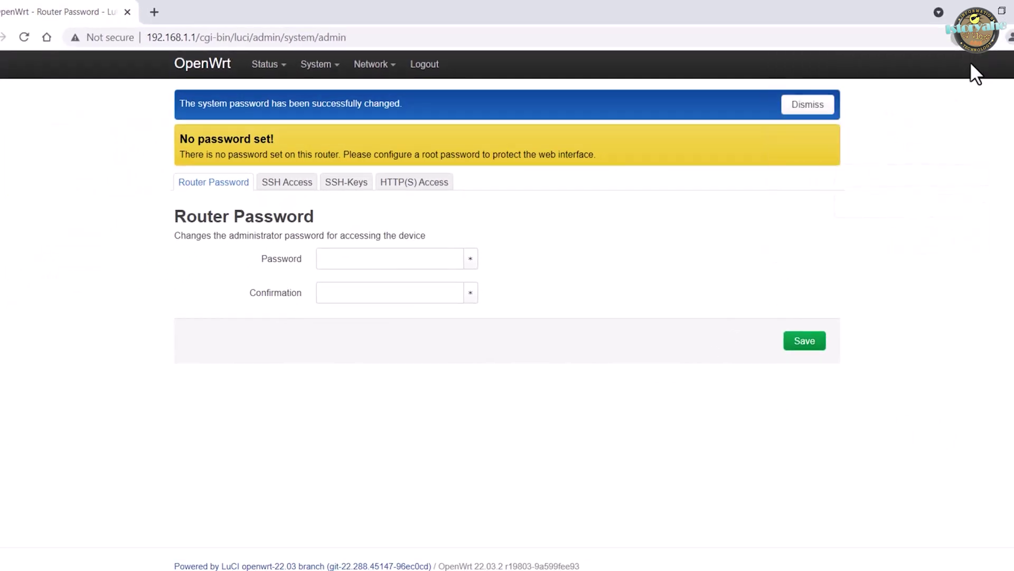
left_click(829, 102)
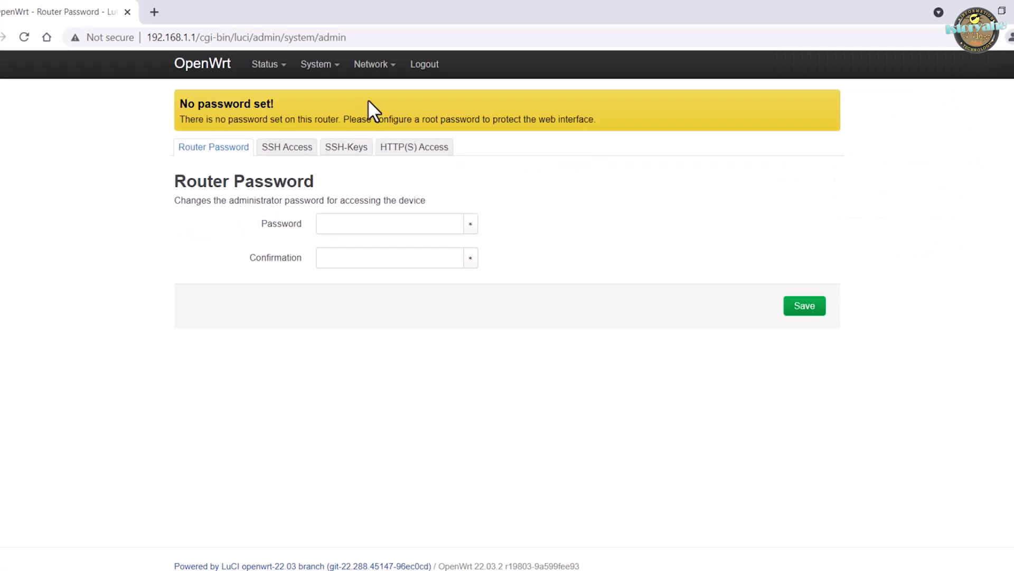
mouse_move(390, 69)
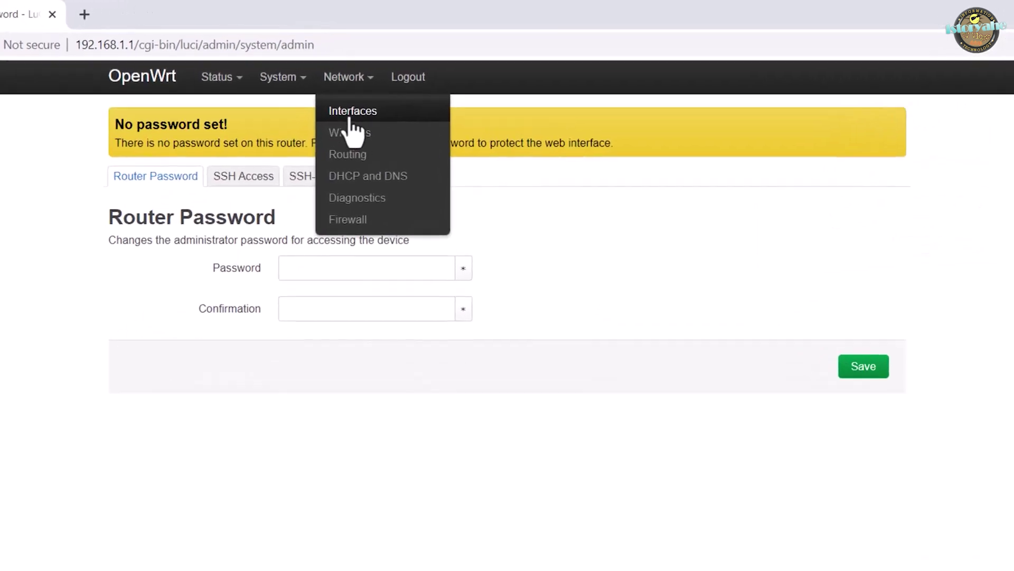
Change the LAN IPv4 address to 192.168.2.1, apply with auto-revert, and enter 192.168.2.1 in a new tab.
left_click(390, 97)
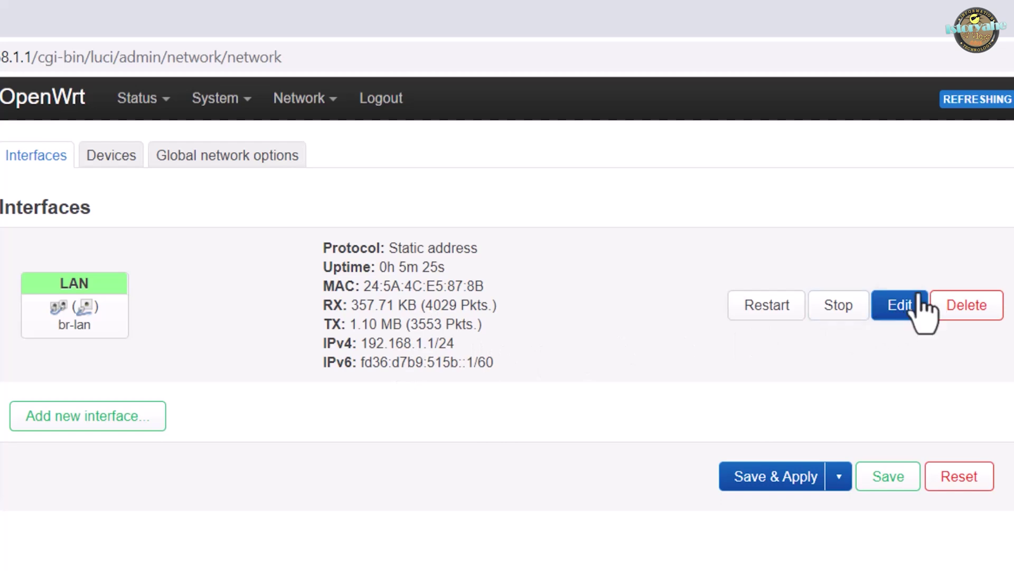
left_click(900, 320)
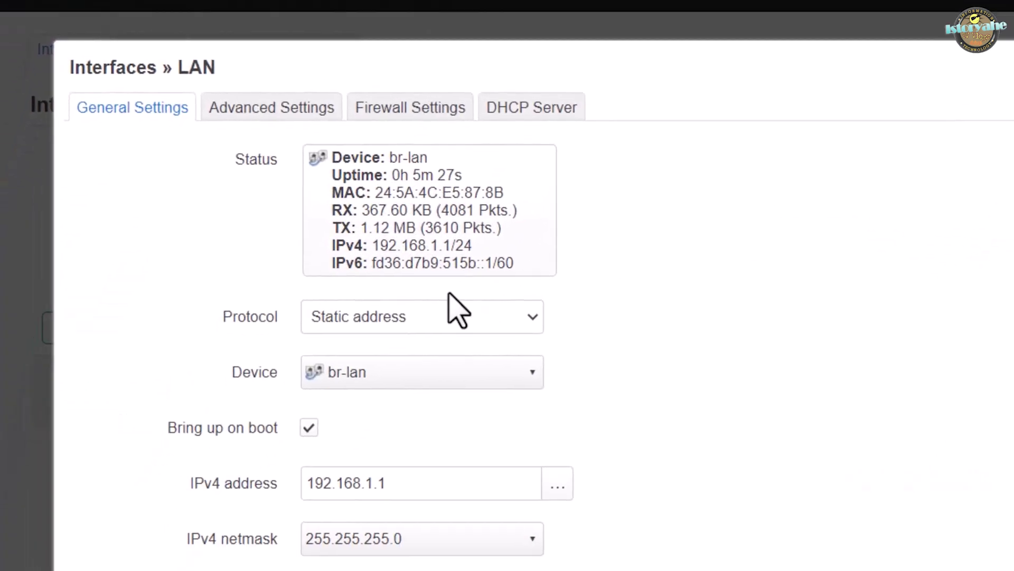
double_click(445, 380)
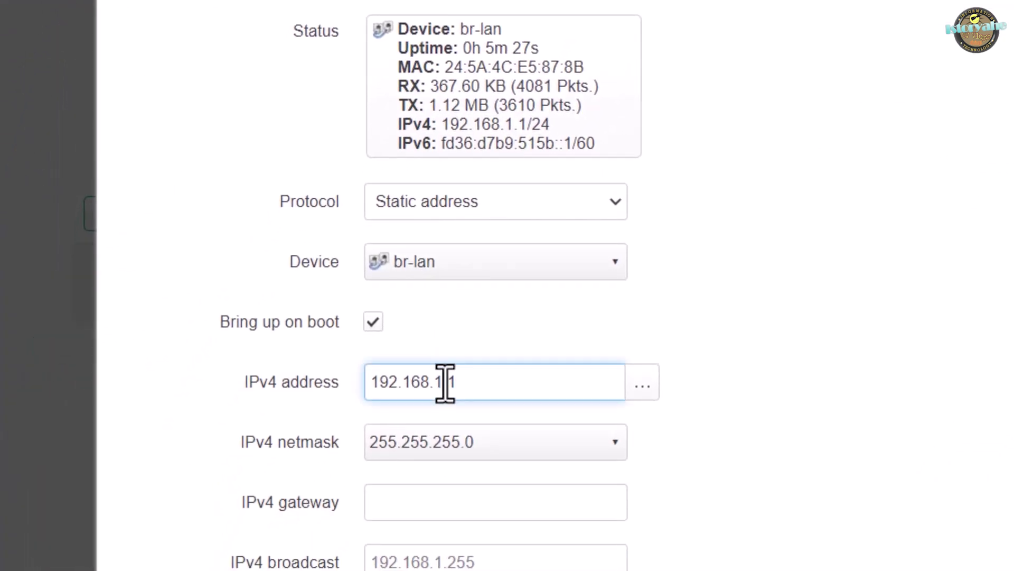
type("2")
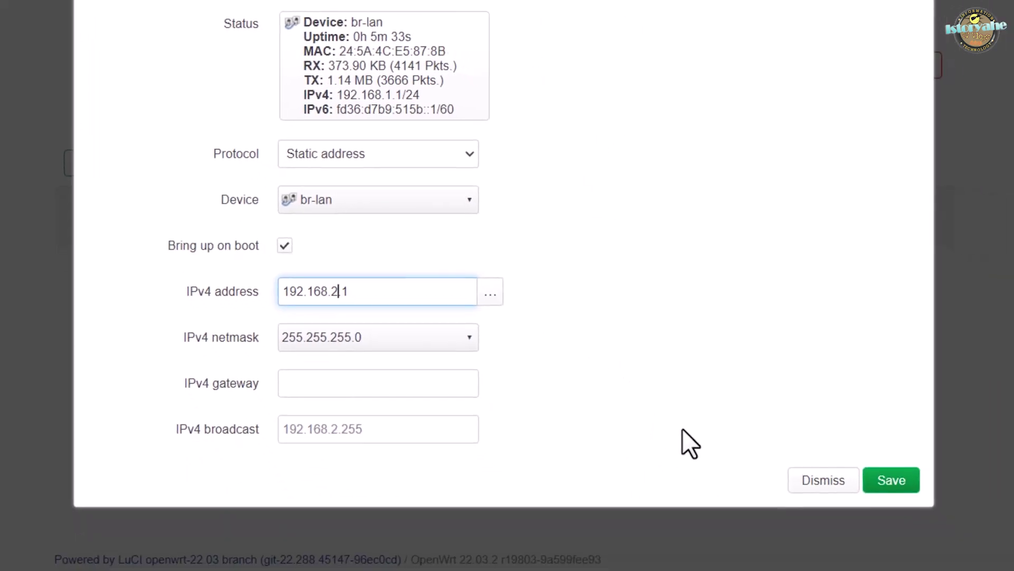
left_click(893, 482)
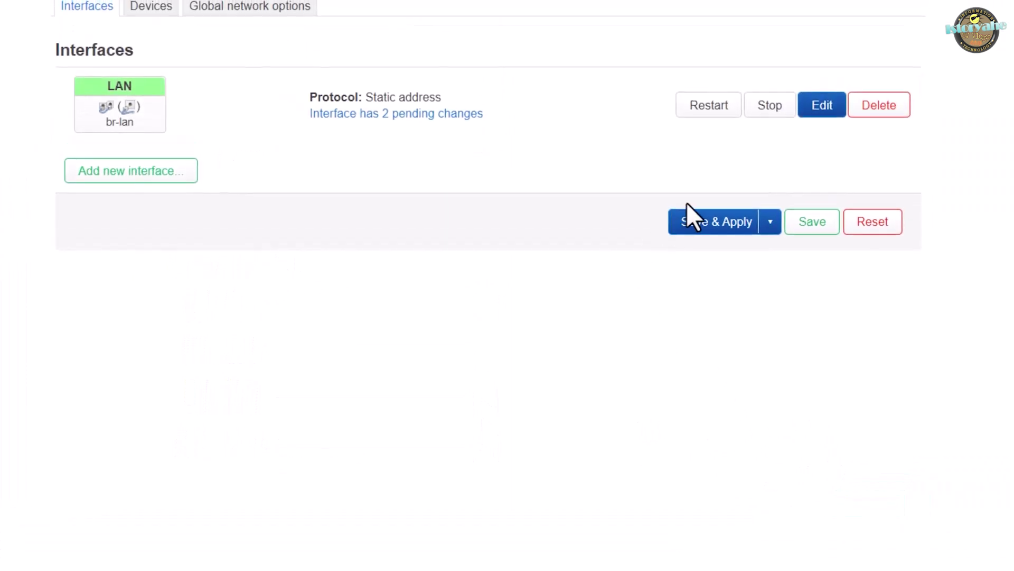
left_click(718, 228)
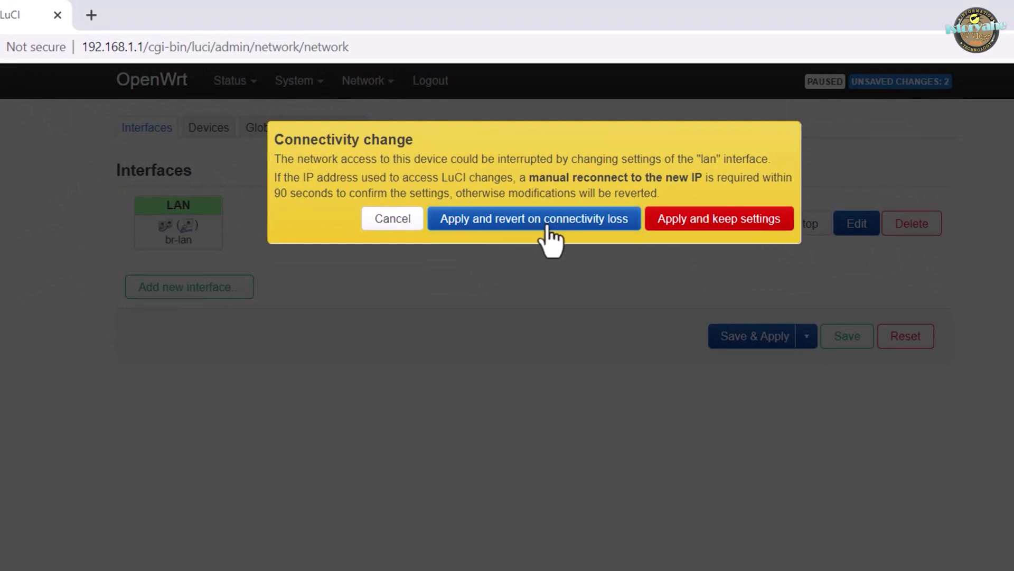
left_click(548, 219)
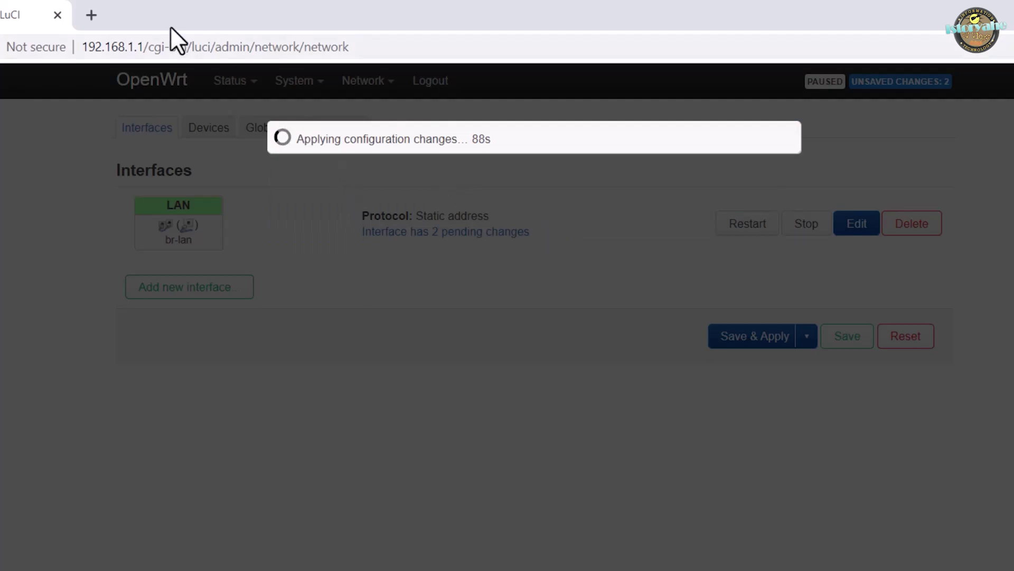
left_click(94, 15)
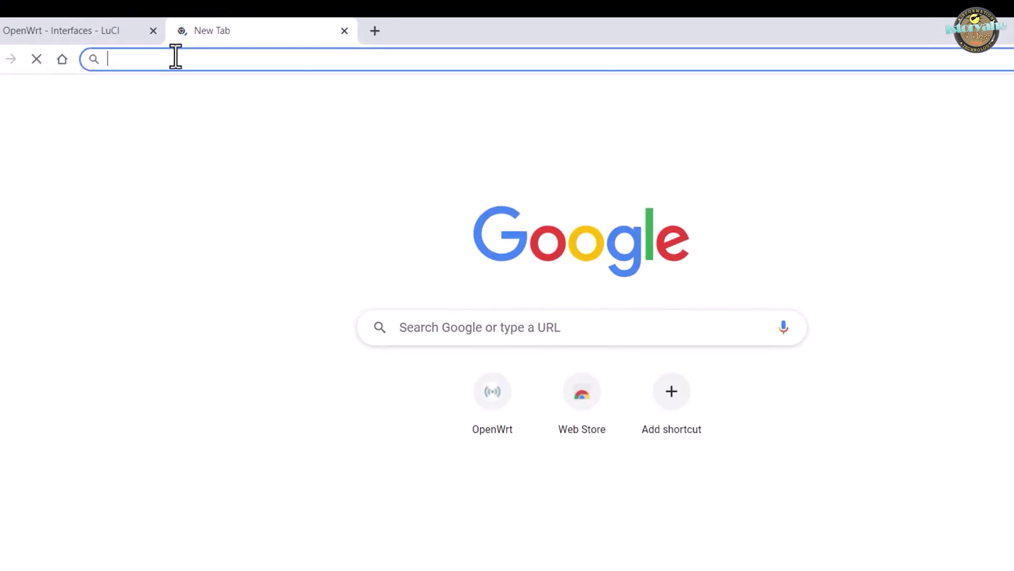
type("192.1")
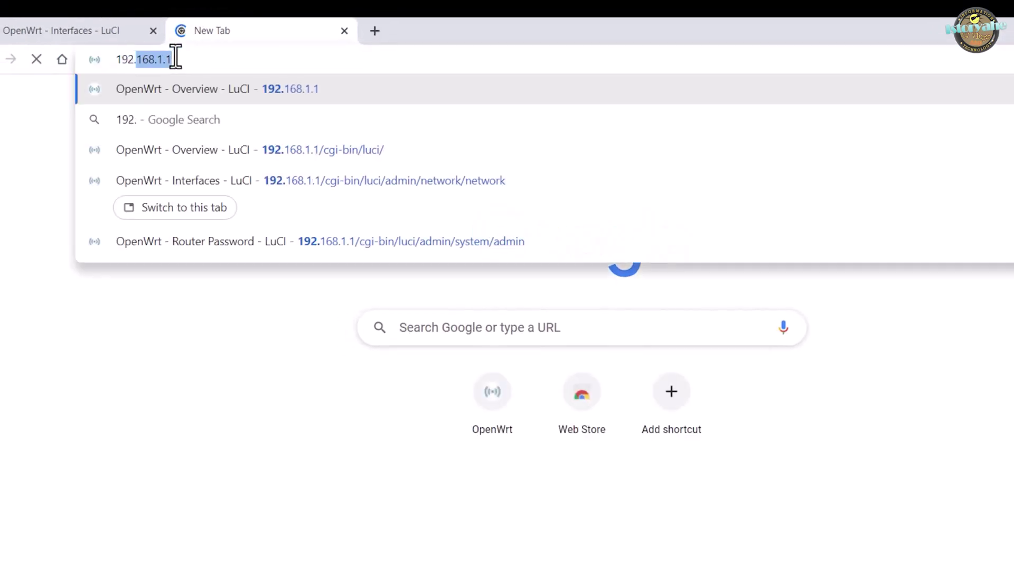
type("68.2.1")
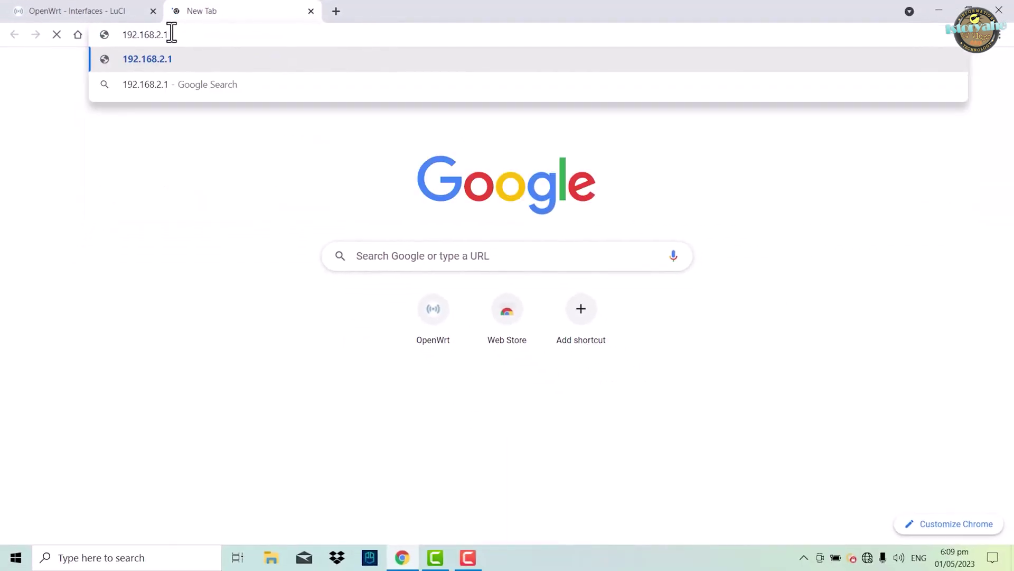
Load 192.168.2.1, log in with the root password, and dismiss Chrome's save-password bubble.
key("Return")
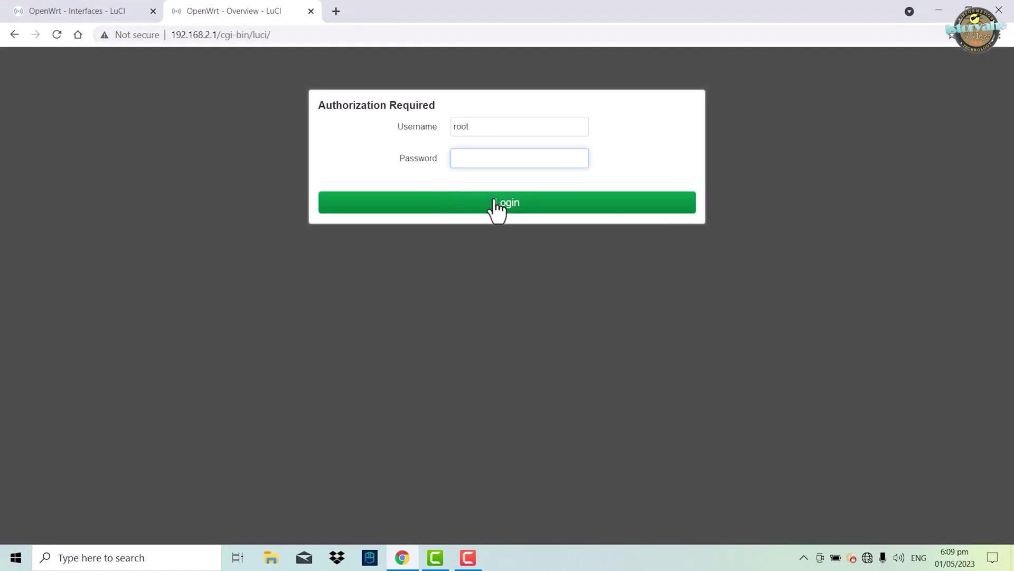
left_click(489, 202)
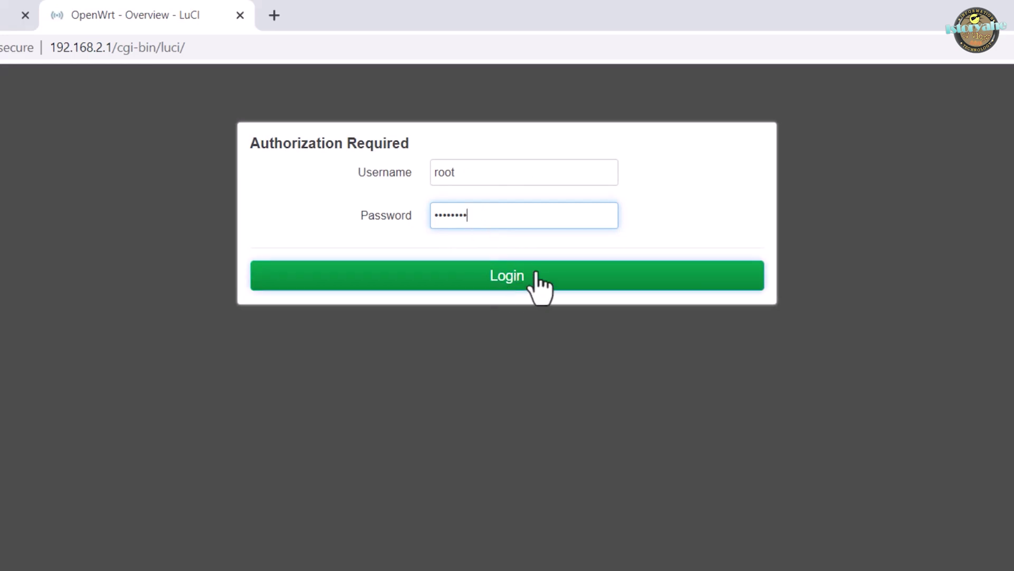
left_click(505, 276)
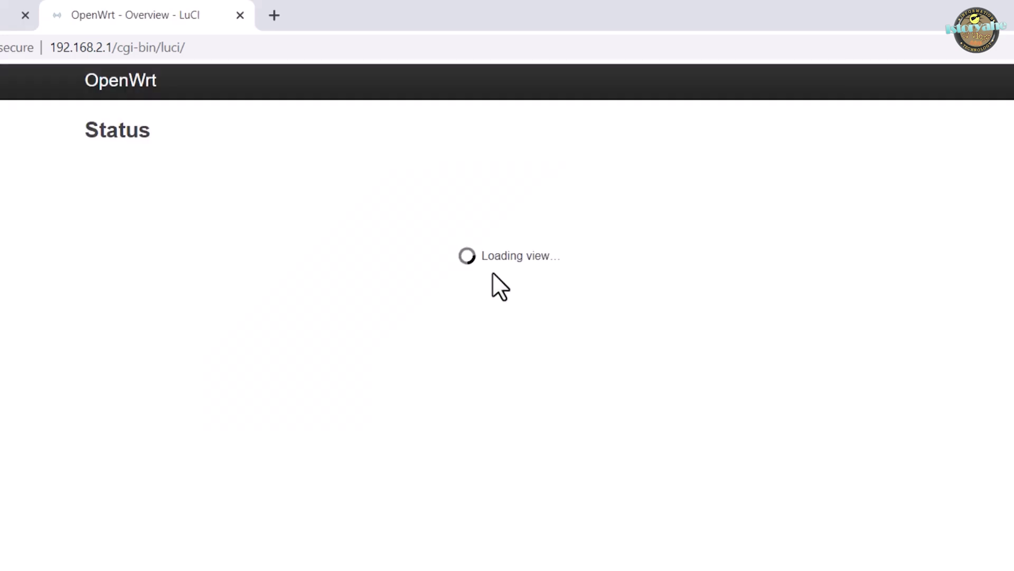
left_click(951, 55)
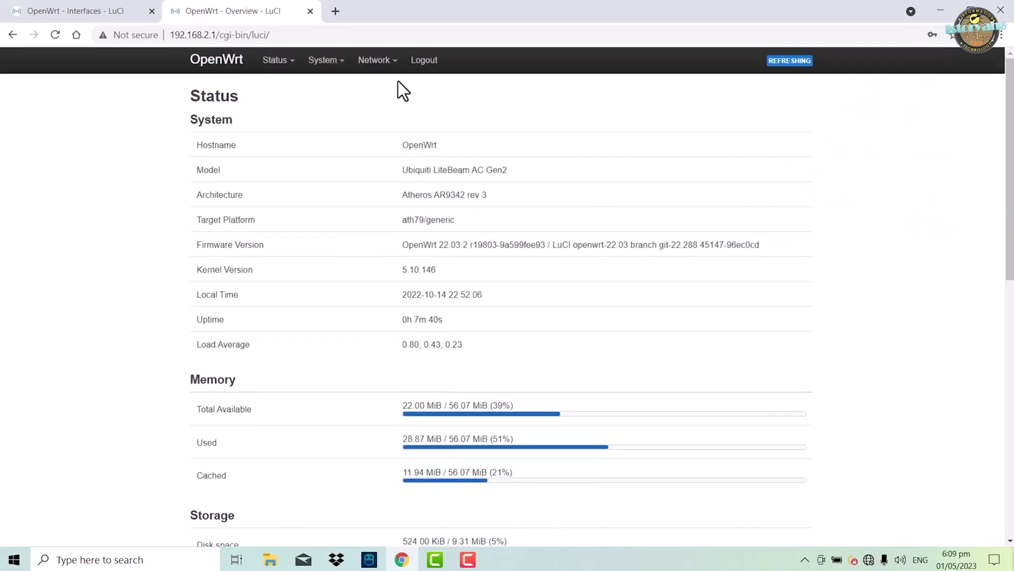
mouse_move(385, 62)
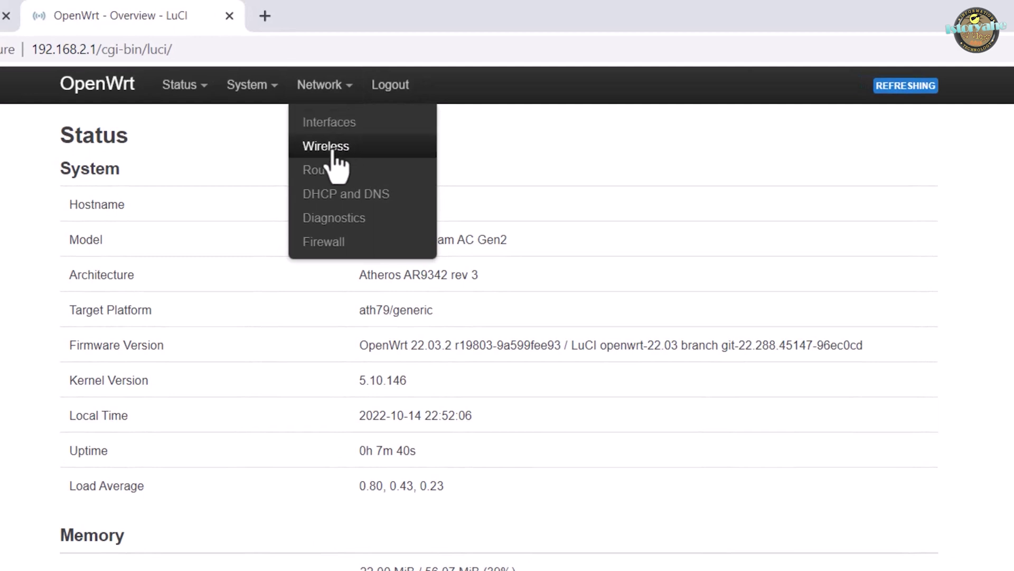
On the Wireless page, scan with the 5GHz radio0 and join the second network found.
left_click(334, 149)
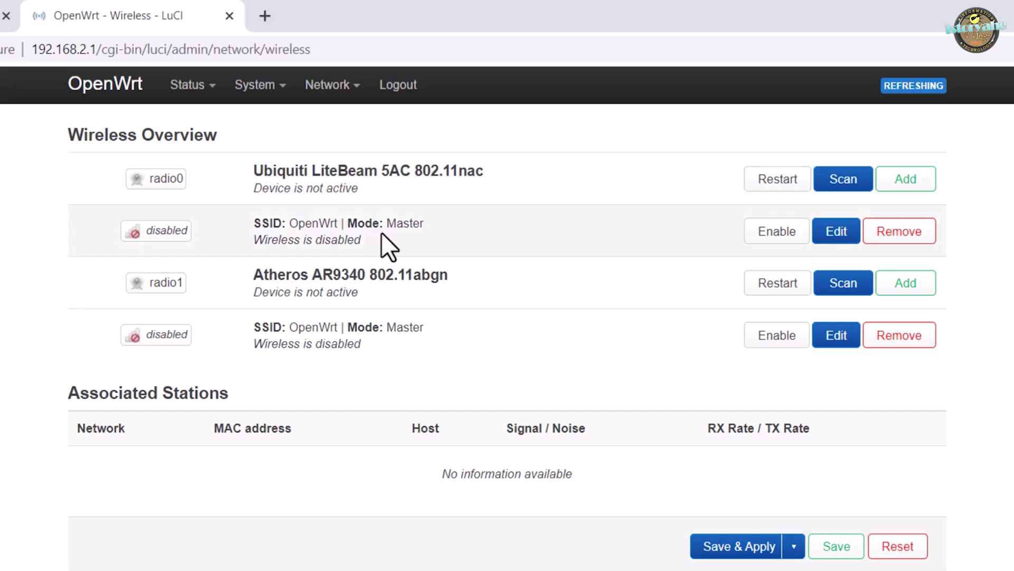
left_click(792, 180)
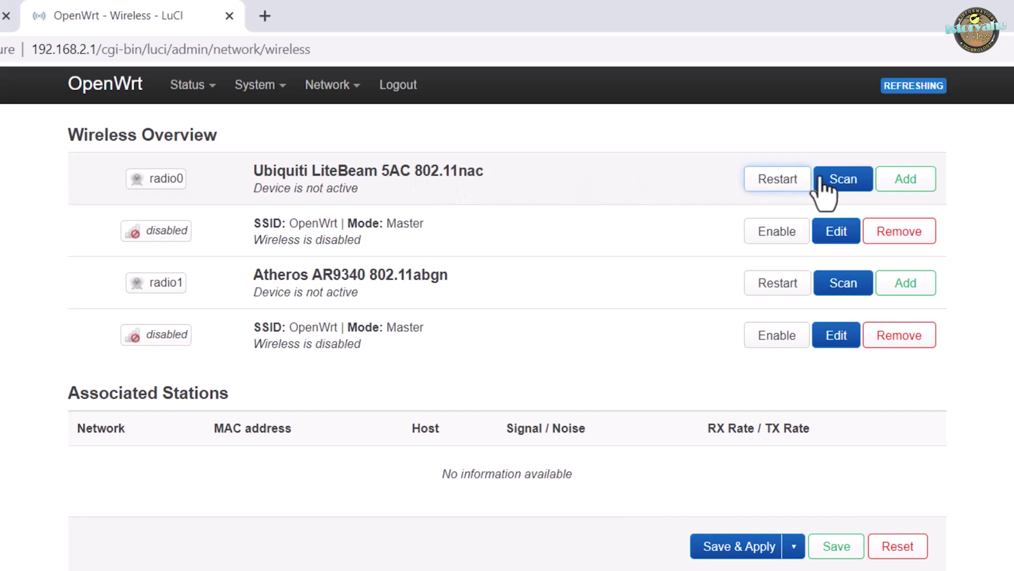
left_click(844, 186)
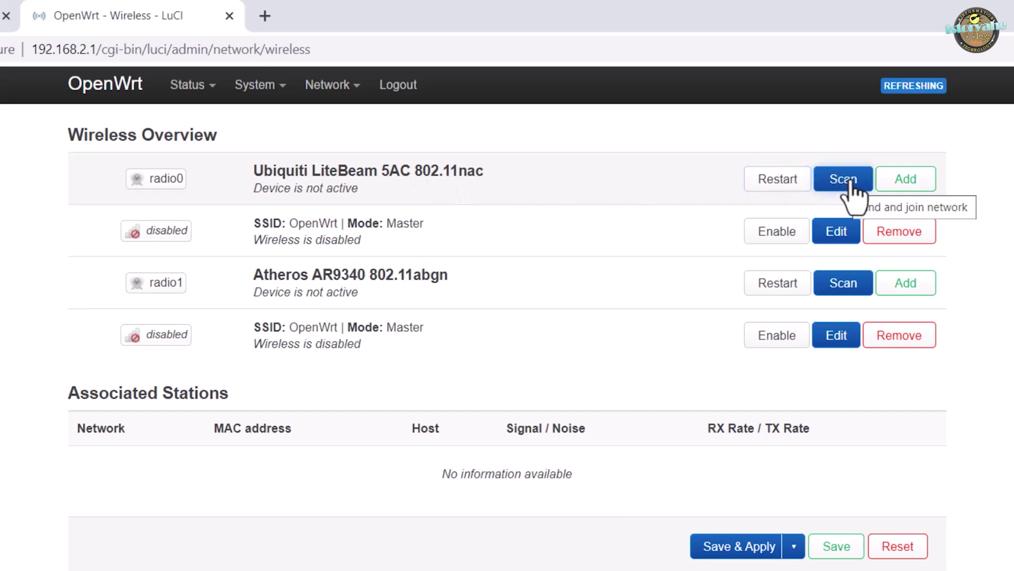
left_click(845, 181)
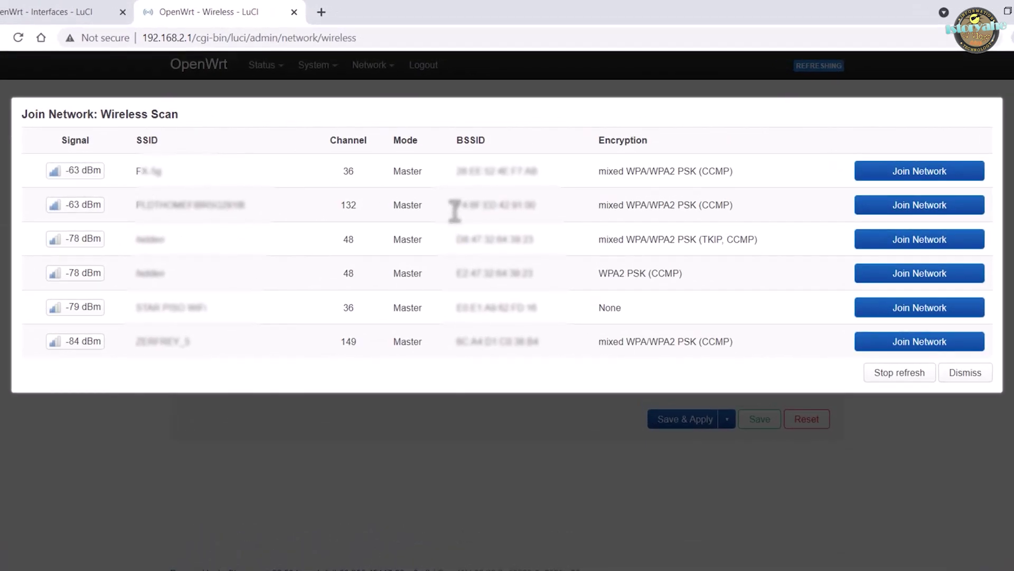
left_click(907, 211)
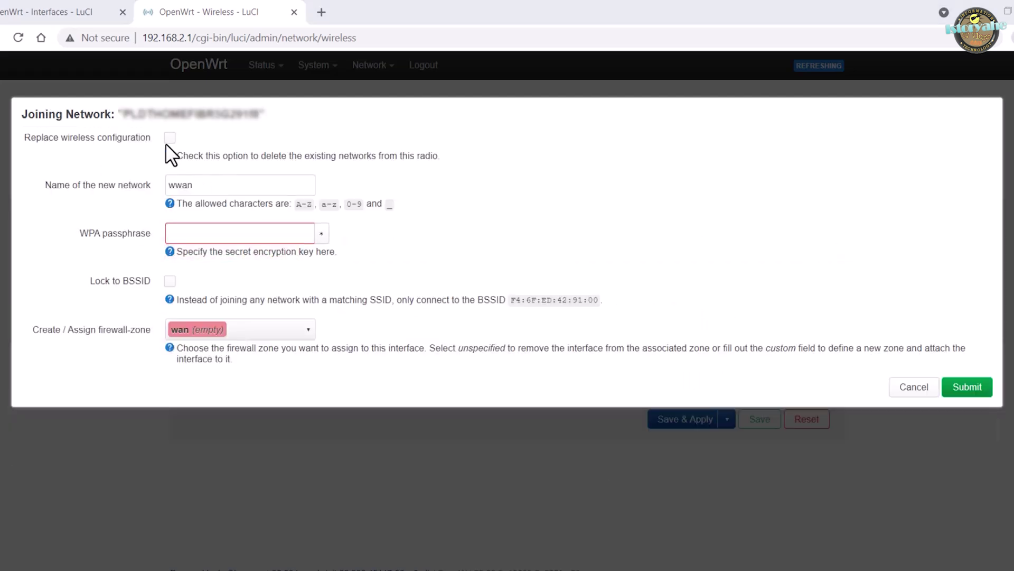
Replace the existing wireless configuration, enter the upstream WPA passphrase, and submit.
left_click(170, 138)
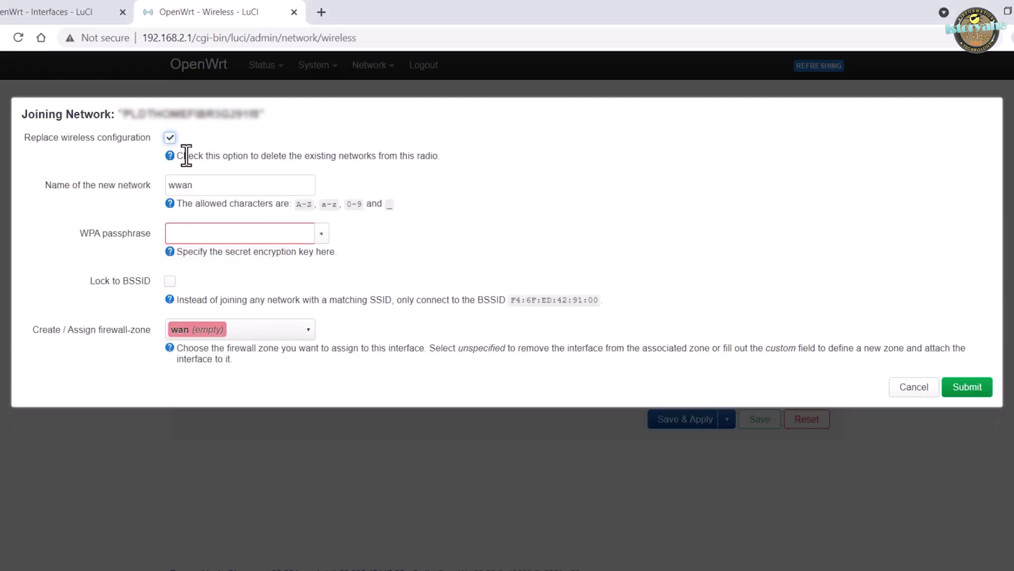
left_click(194, 233)
type("•••••••••")
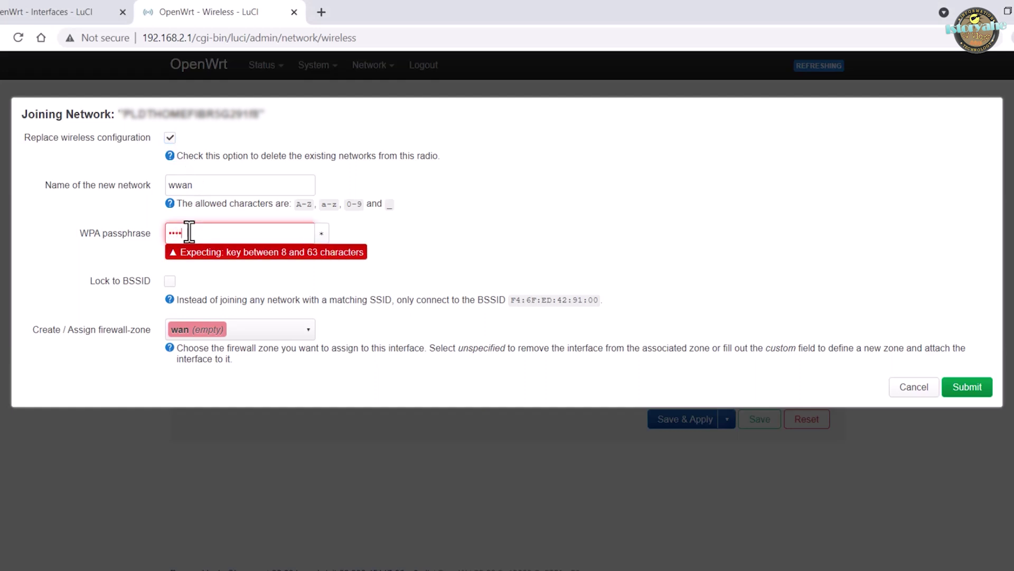
type("••")
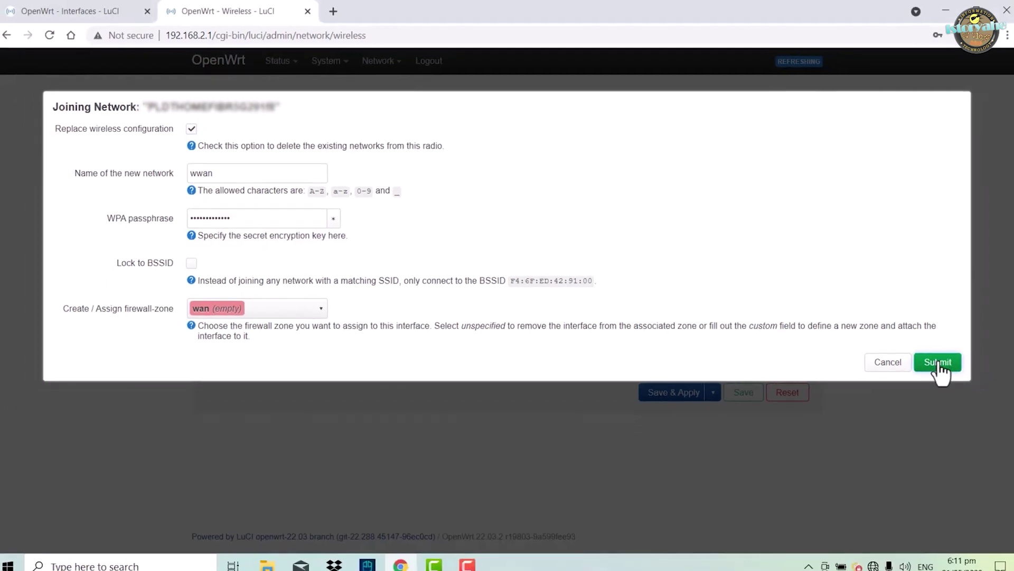
left_click(940, 364)
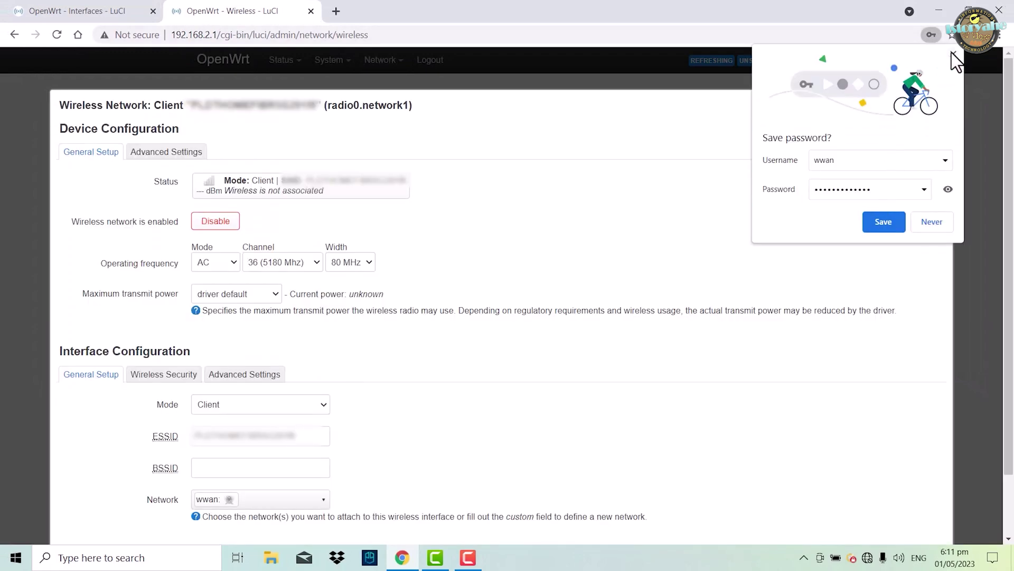
left_click(952, 54)
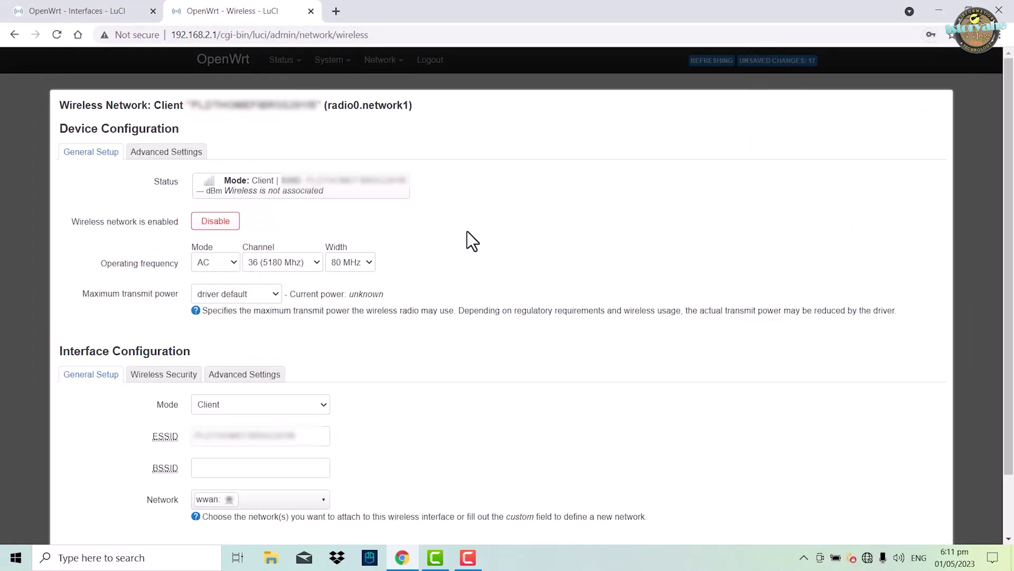
Set the 5GHz client's channel to auto.
left_click(297, 262)
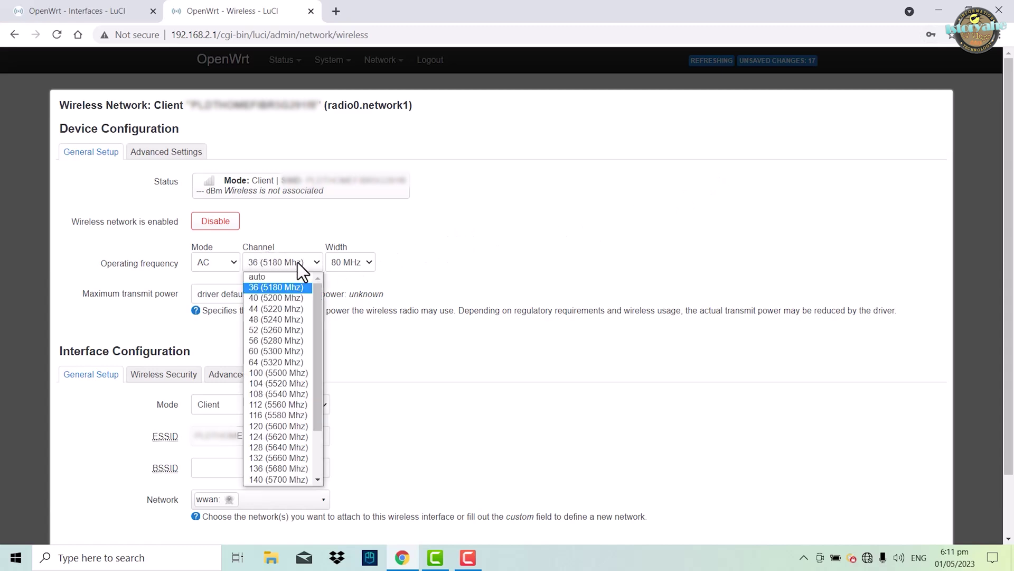
left_click(268, 276)
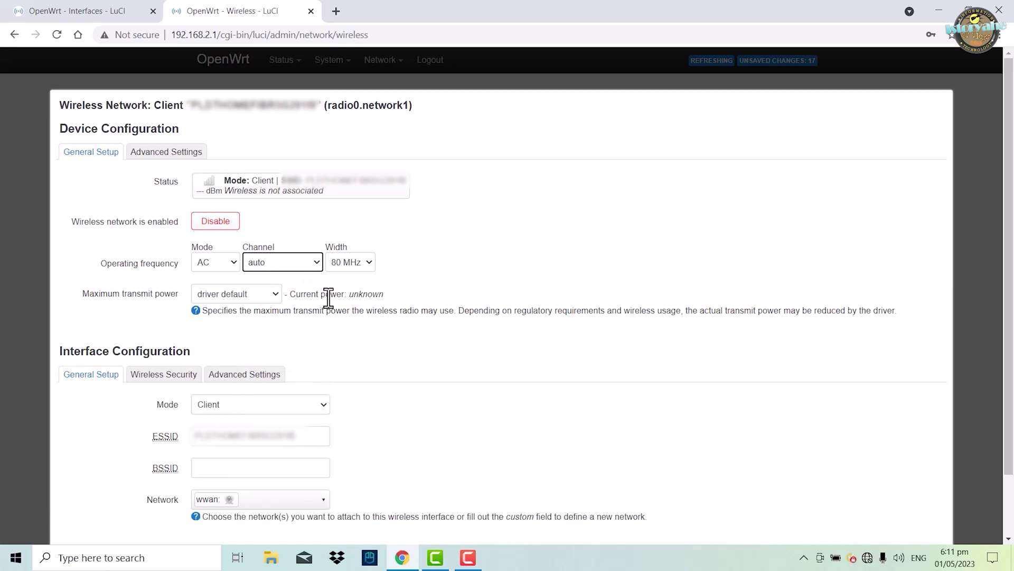
scroll(328, 299, "down", 2)
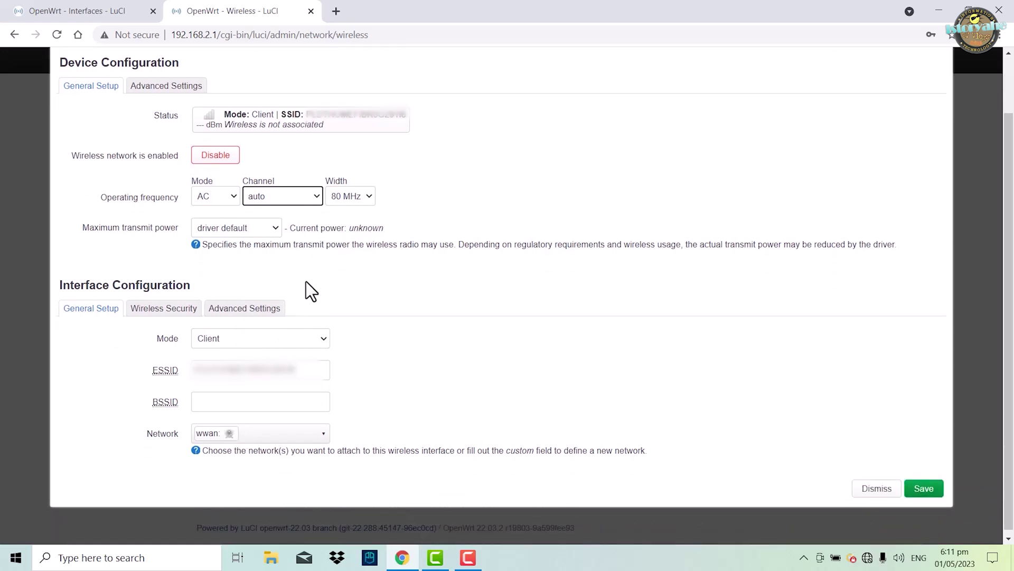
scroll(304, 285, "up", 2)
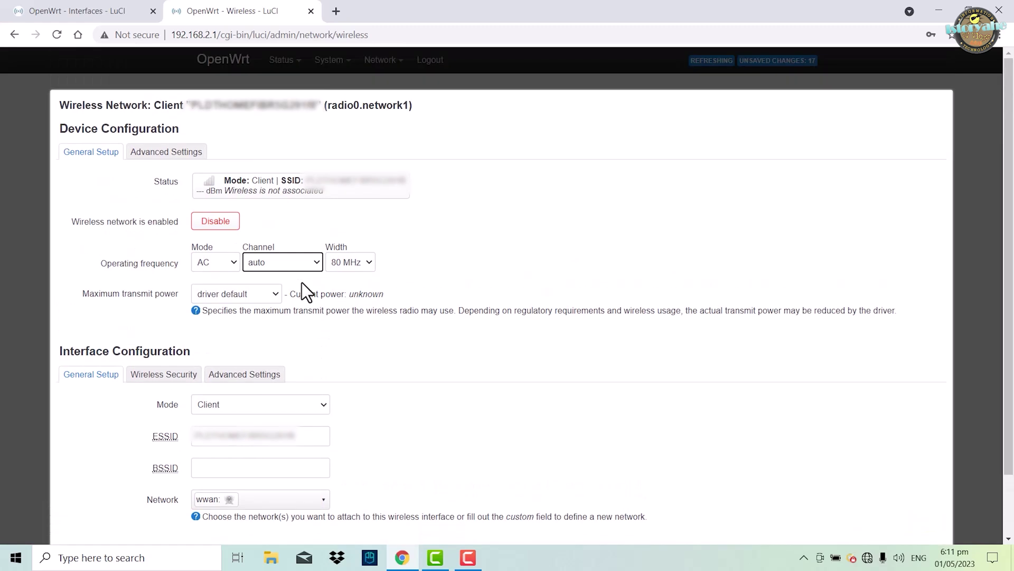
Set the country code to AU - Australia in Advanced Settings and save the client network.
left_click(174, 153)
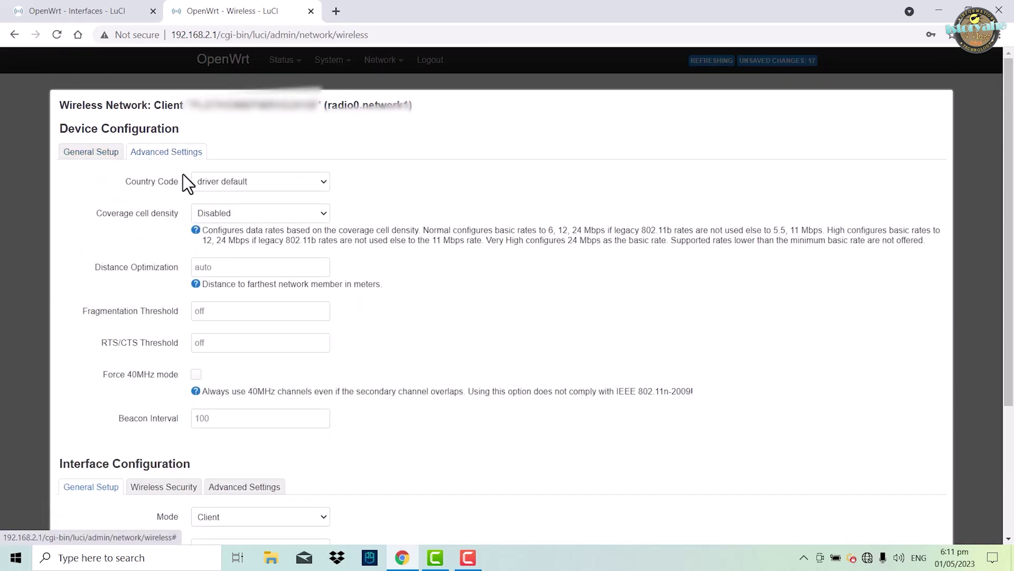
left_click(256, 179)
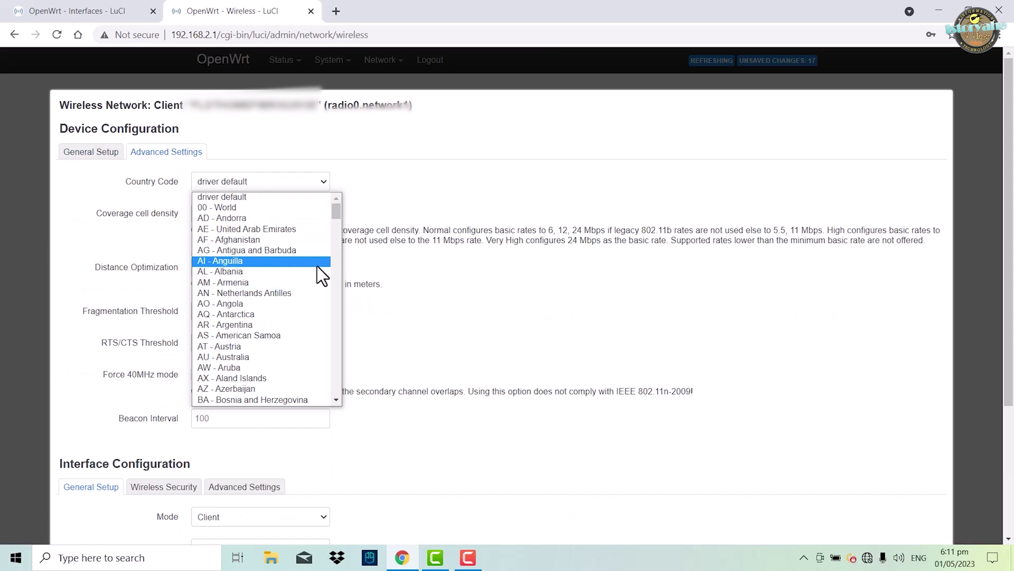
left_click(234, 358)
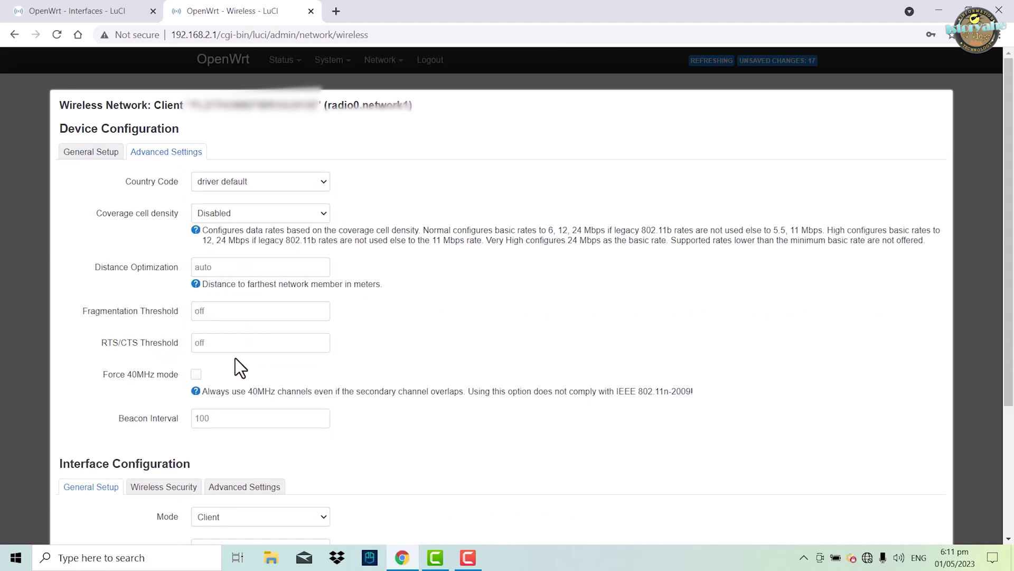
left_click(108, 156)
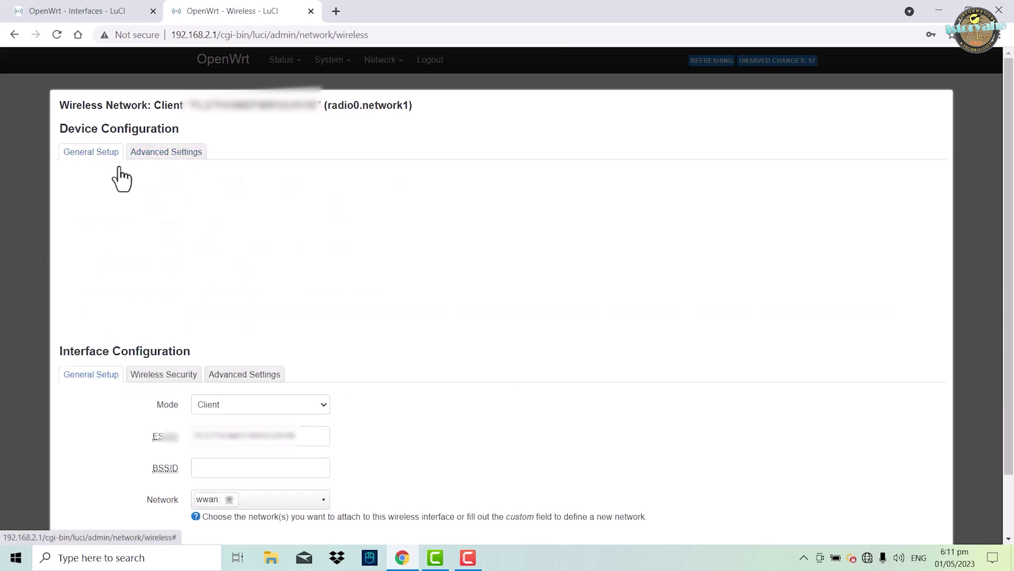
scroll(782, 453, "down", 2)
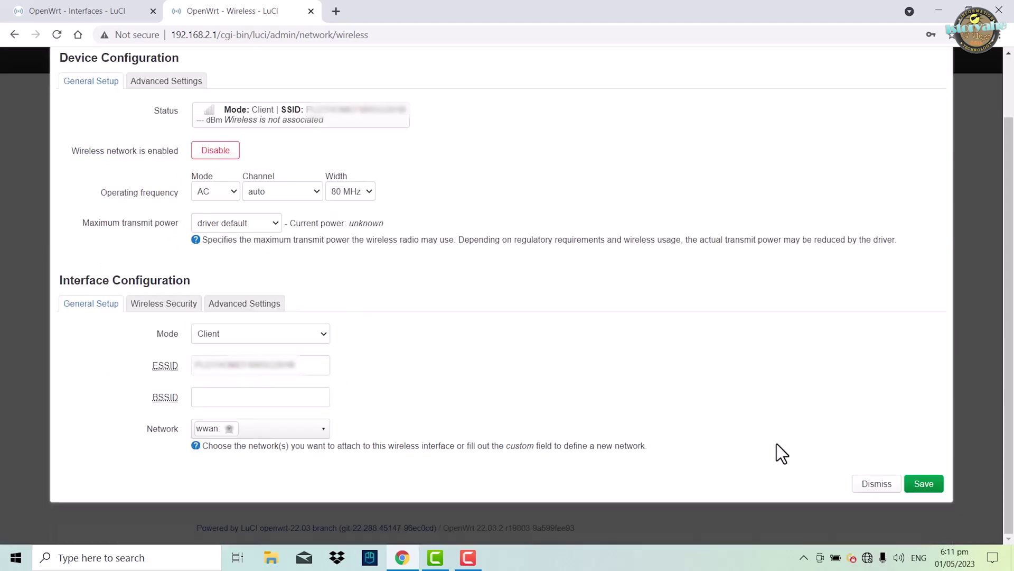
left_click(922, 484)
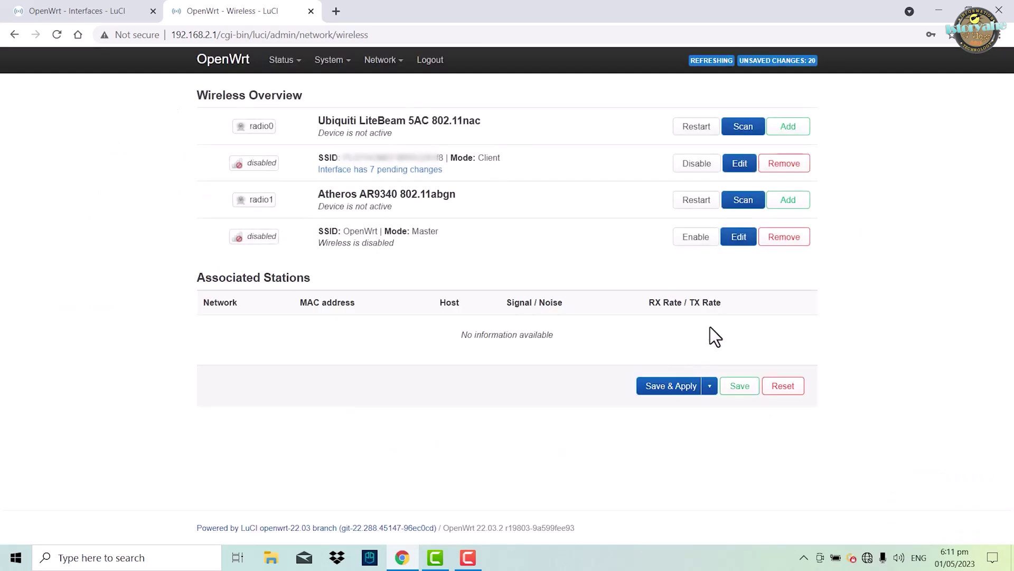
Apply pending changes, then choose 27 dBm (501 mW) as the 5GHz client's maximum transmit power.
left_click(670, 386)
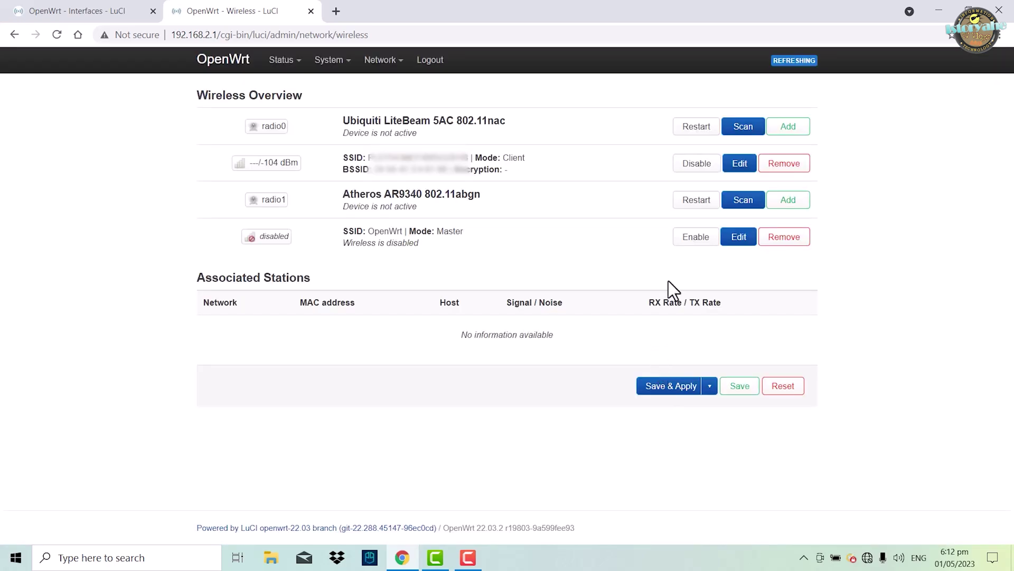
left_click(739, 168)
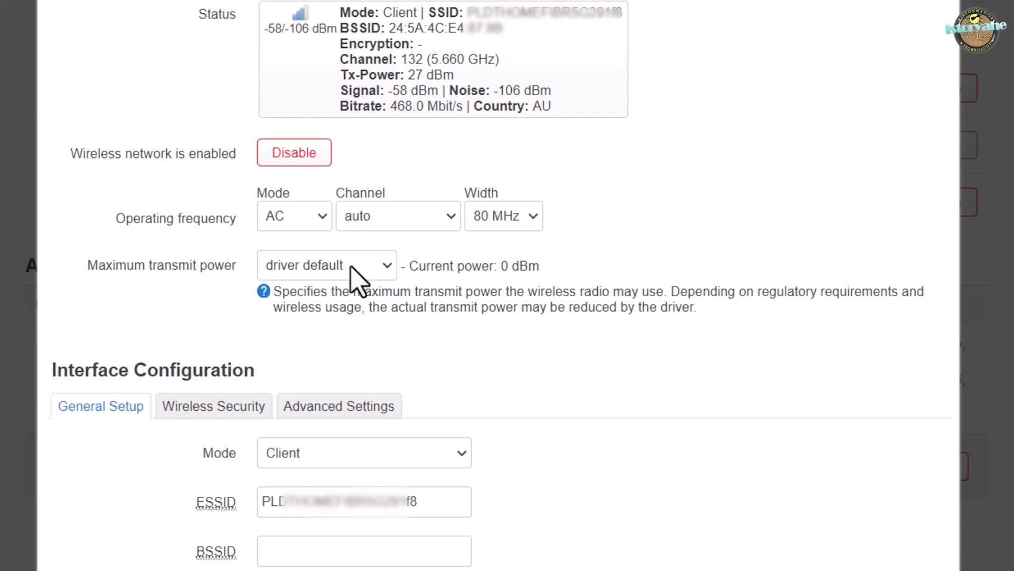
left_click(382, 266)
left_click_drag(392, 324, 383, 403)
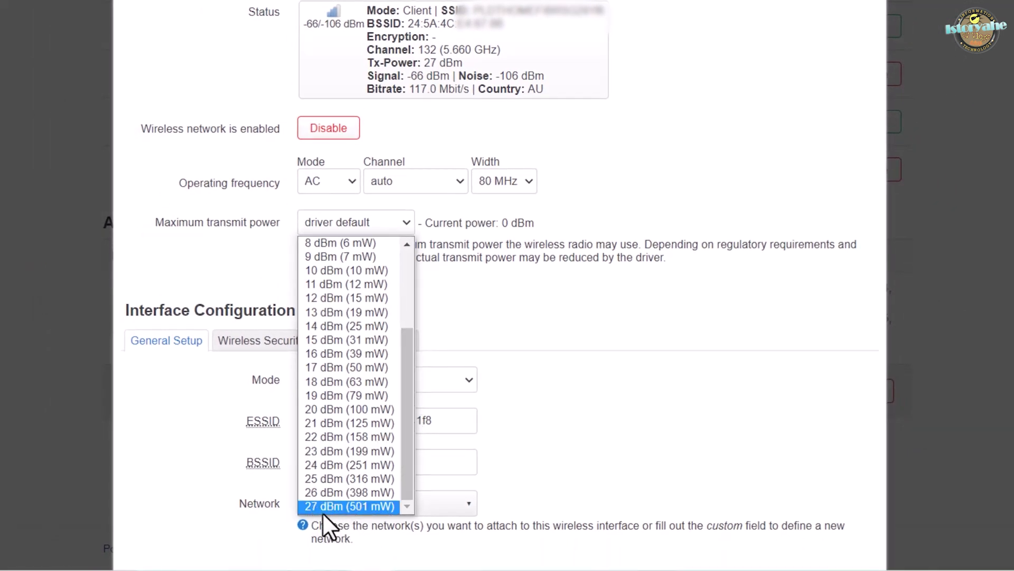
left_click(338, 507)
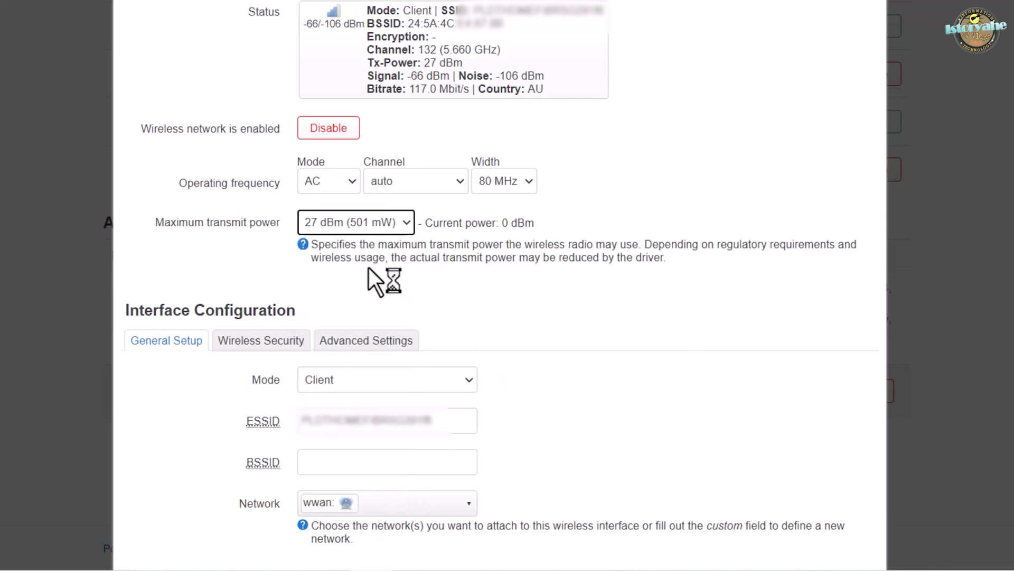
Save and apply the transmit power change, then open a new browser tab.
scroll(687, 367, "down", 2)
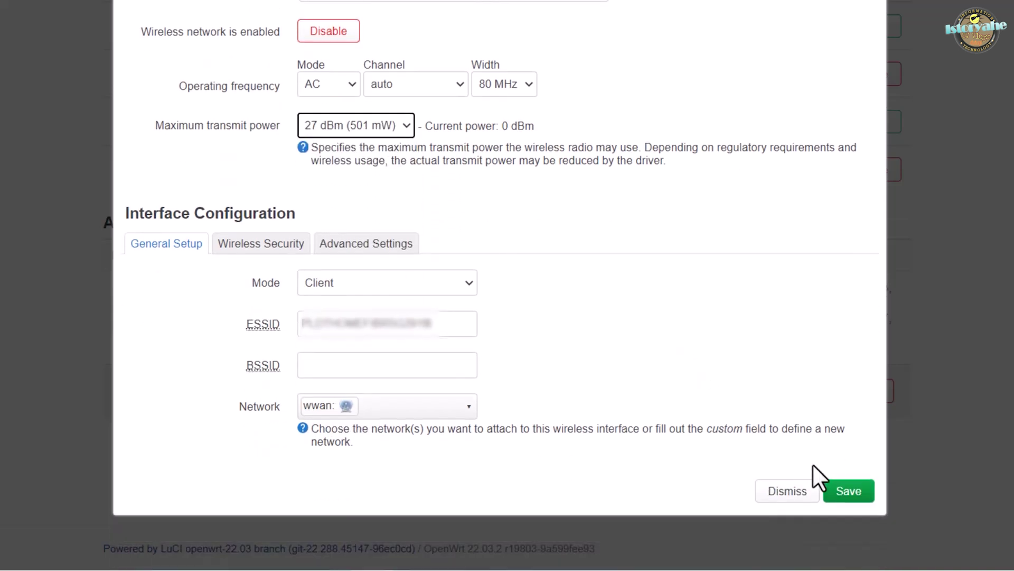
left_click(856, 496)
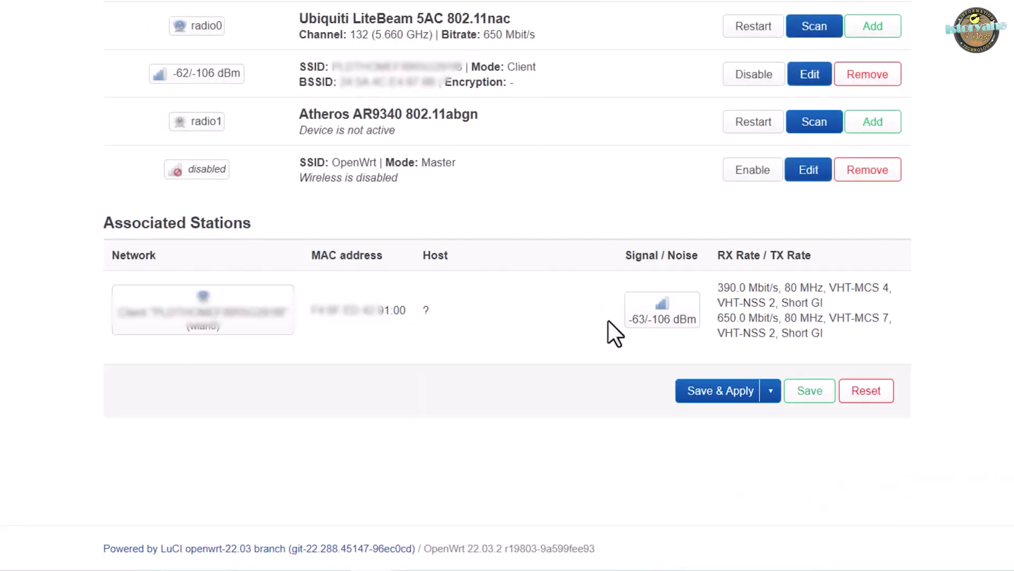
left_click(718, 404)
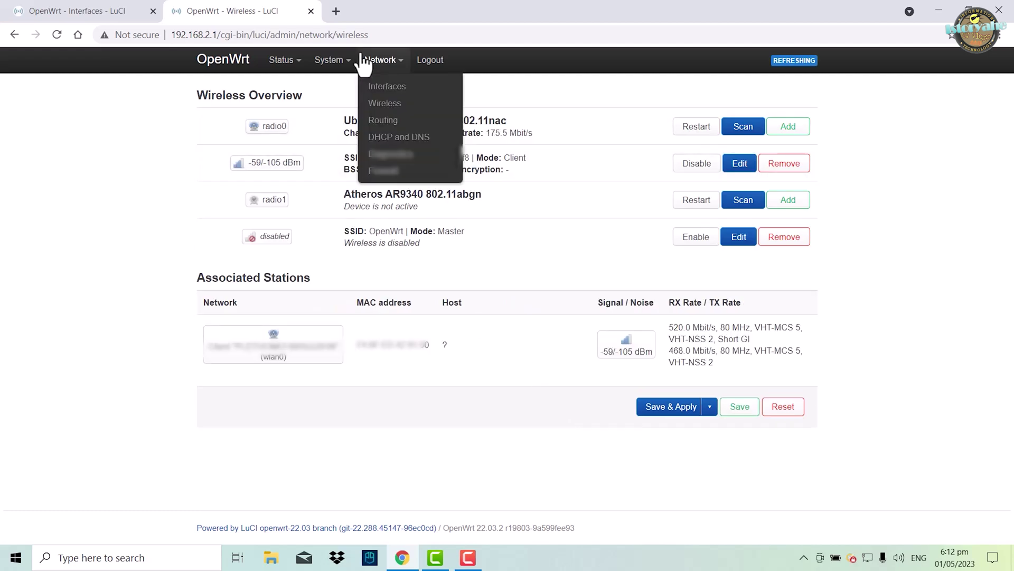
left_click(336, 11)
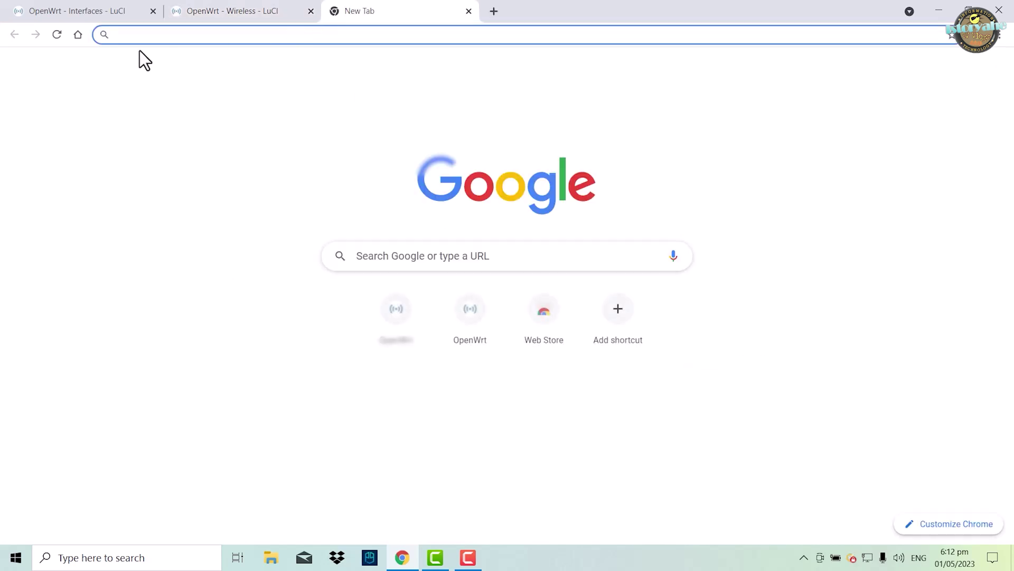
From the Google home page, search for 'speed test' by typing 'spe' and picking the suggestion.
left_click(77, 34)
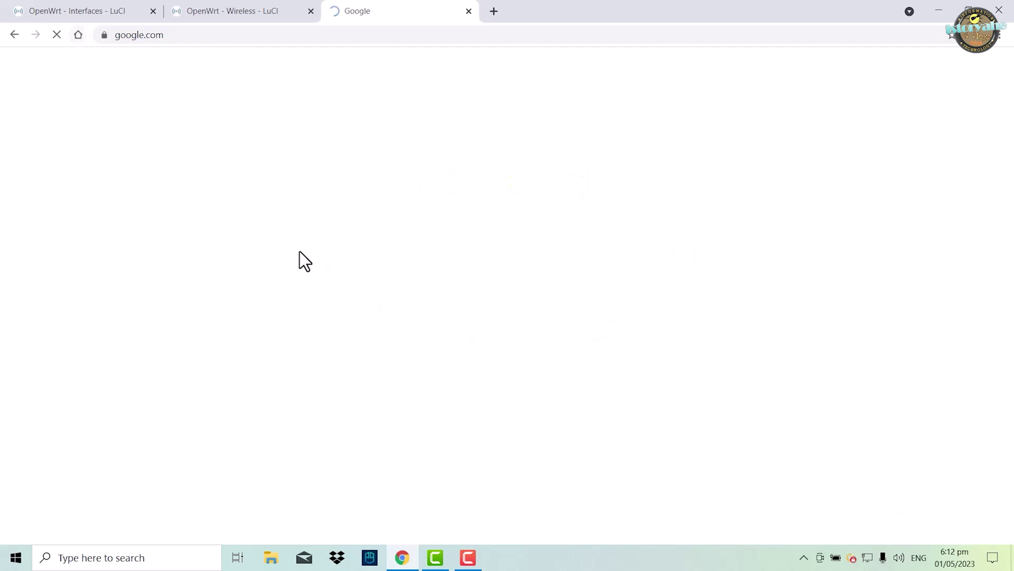
left_click(384, 246)
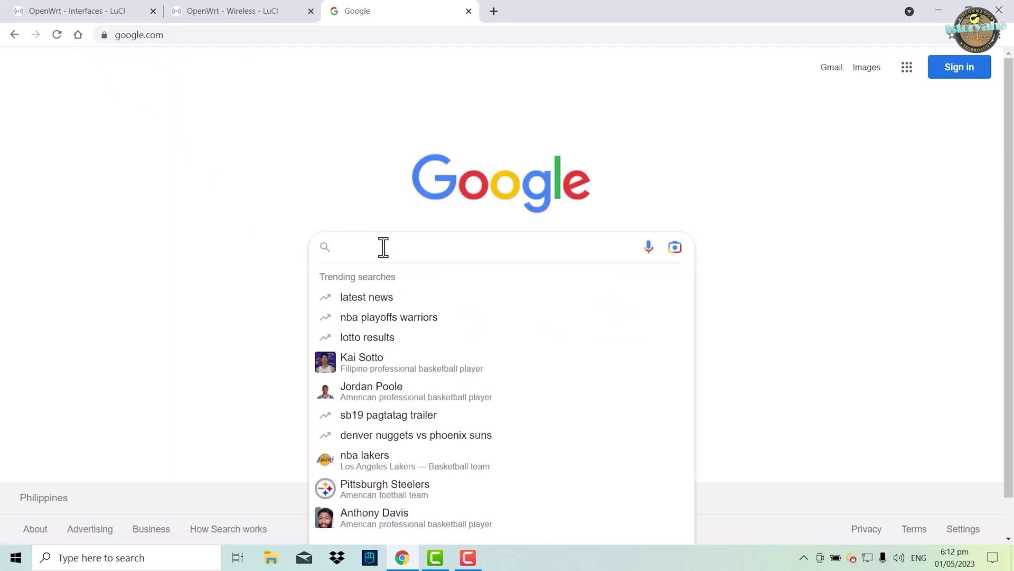
type("spe")
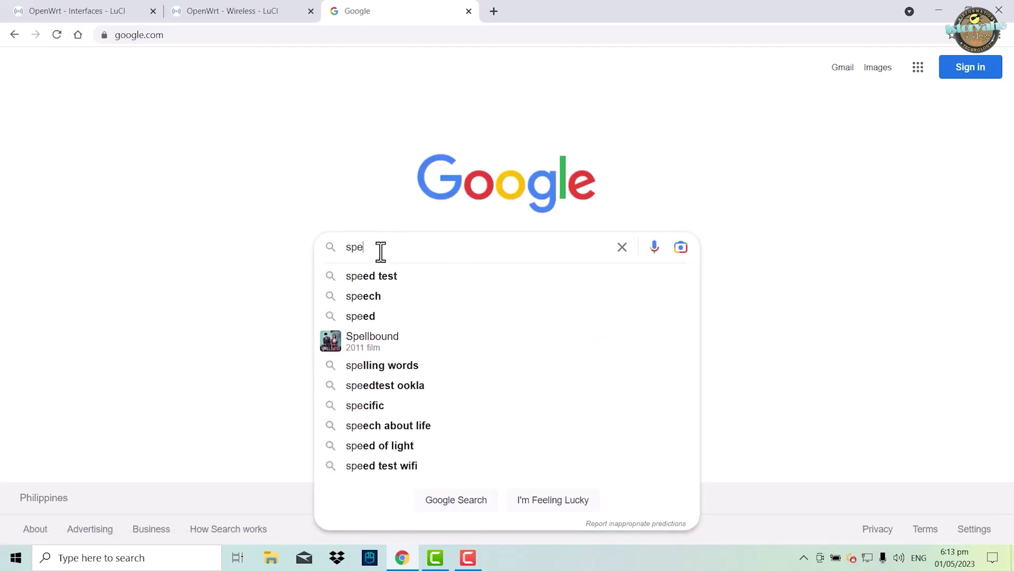
left_click(382, 274)
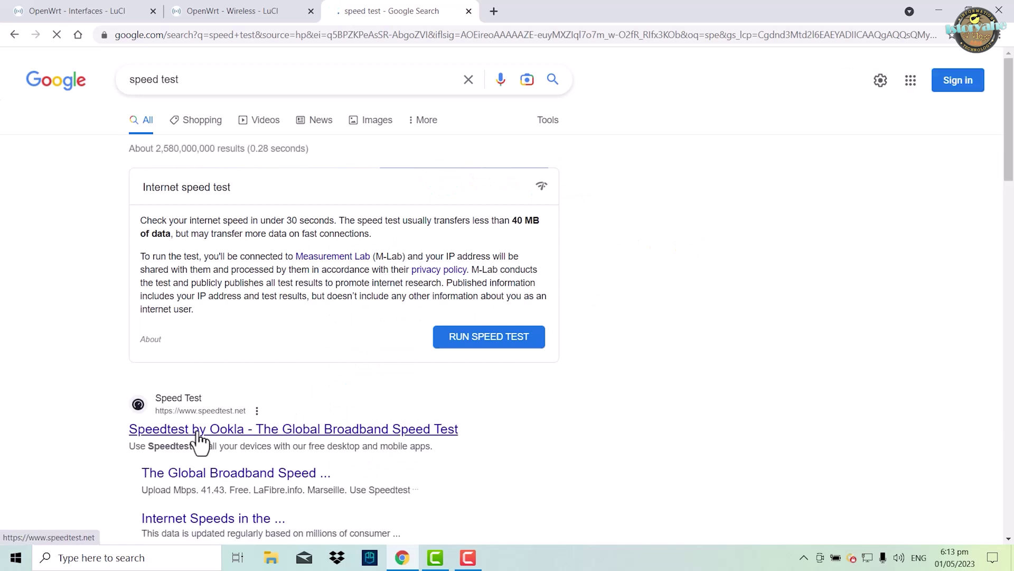
Run Speedtest by Ookla (136.59 Mbps down, 68.81 Mbps up) and return to the OpenWrt Wireless tab.
left_click(219, 429)
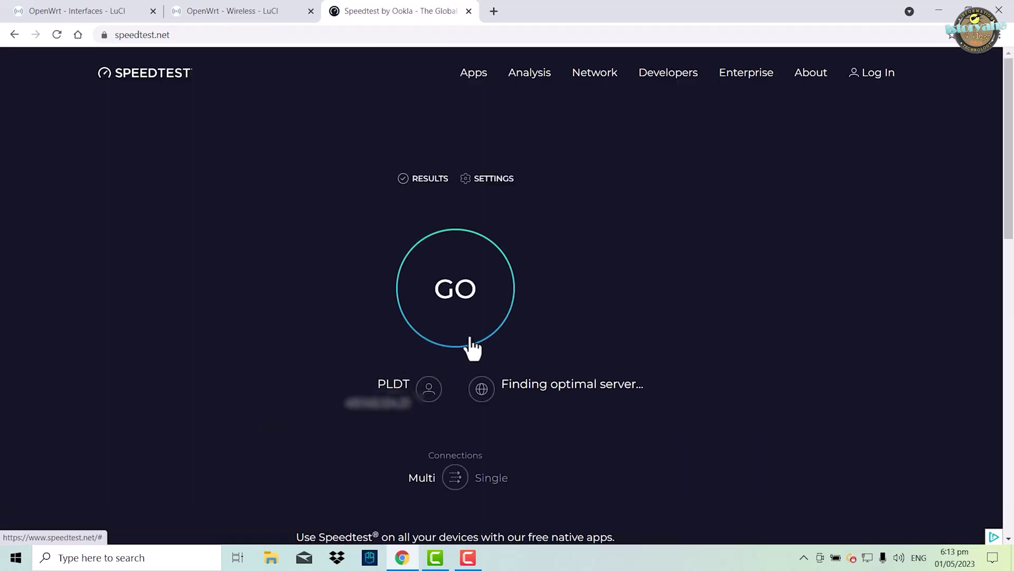
left_click(459, 296)
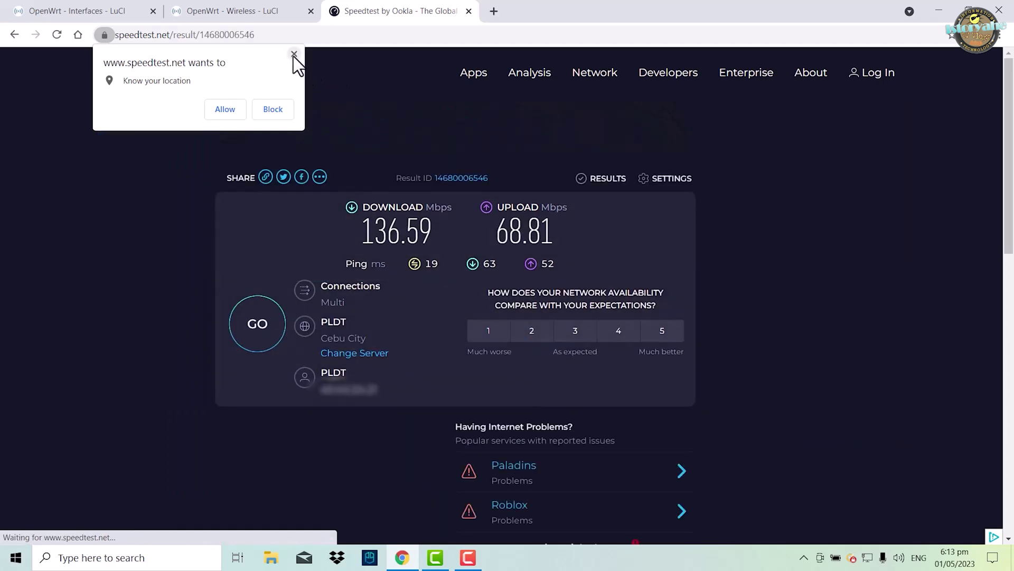
left_click(294, 55)
left_click(244, 15)
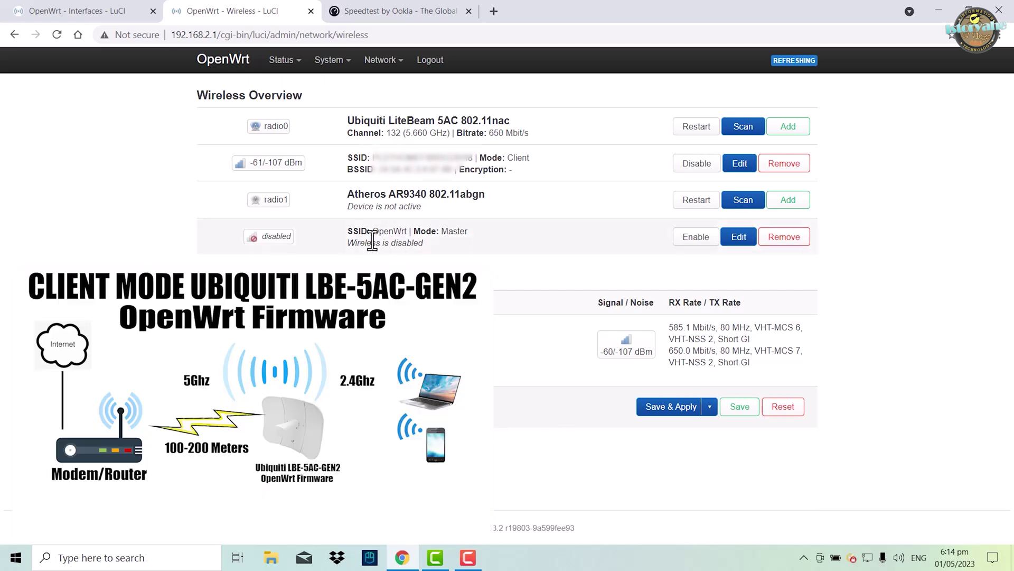
Edit the OpenWrt access point, set its channel to auto, and rename the ESSID to 'My 2.4Ghz Wi-Fi'.
left_click(739, 236)
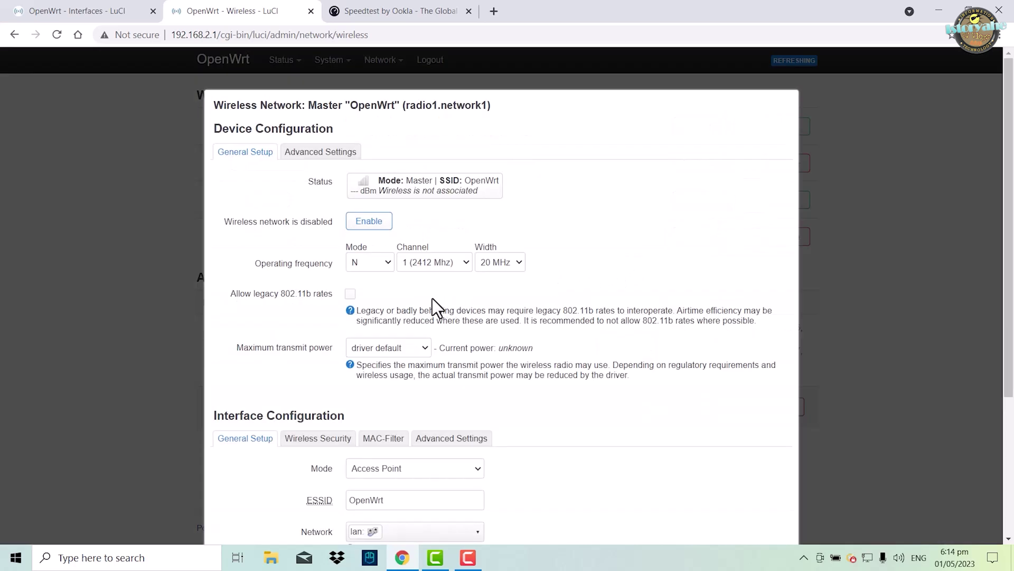
left_click(454, 263)
left_click(427, 275)
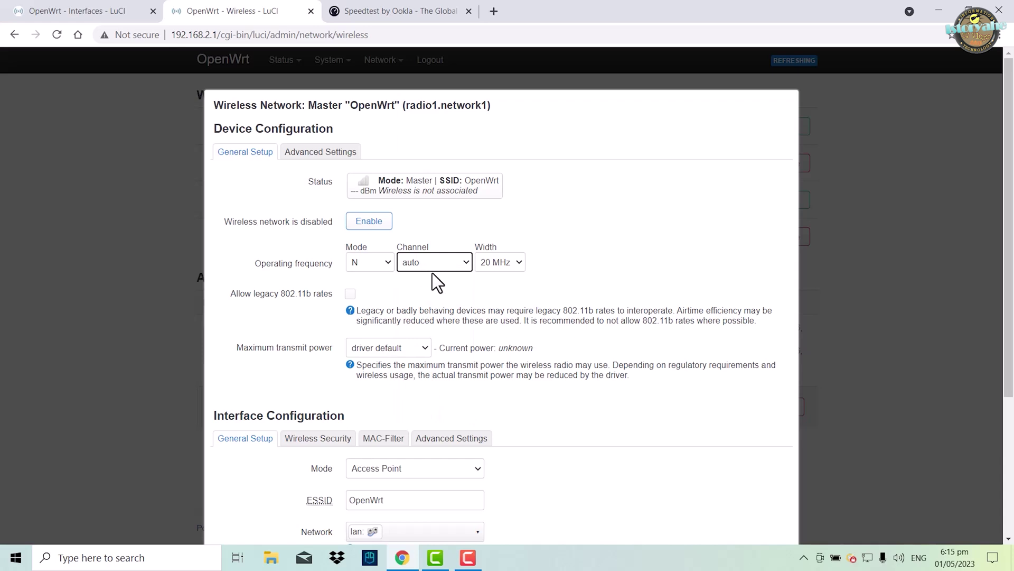
scroll(455, 307, "down", 1)
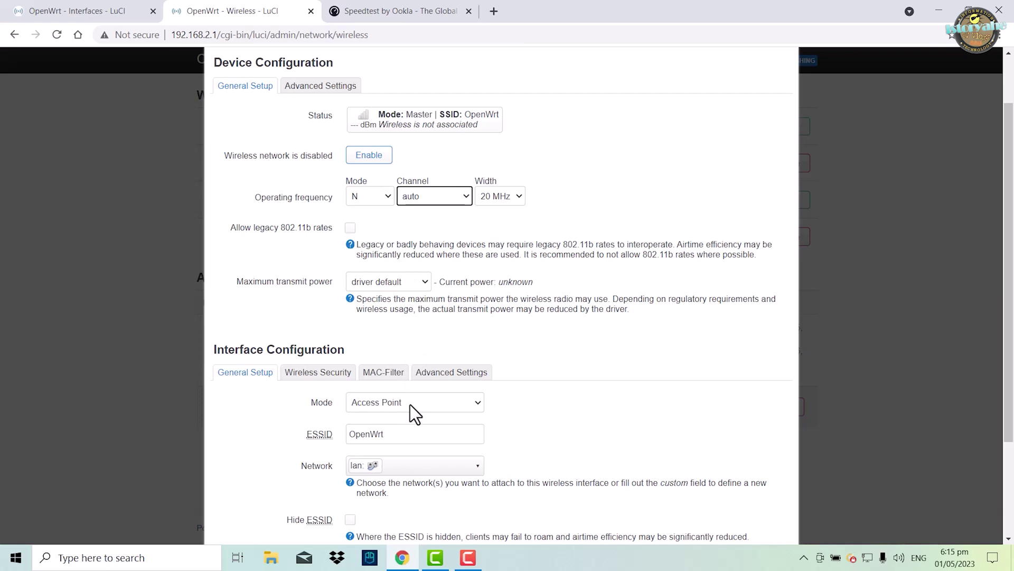
left_click_drag(397, 433, 312, 448)
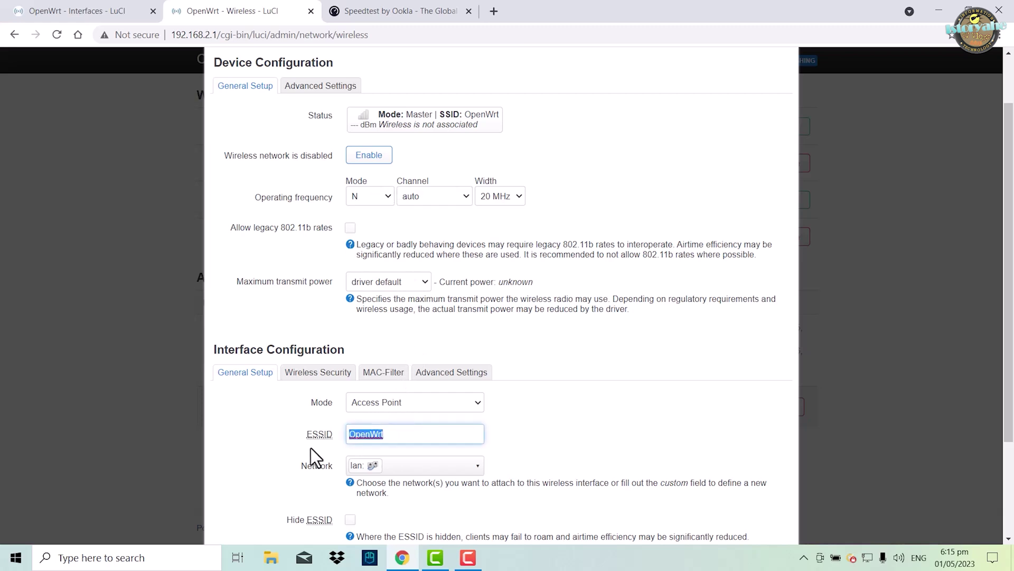
type("My 2.4Ghz Wi-Fi")
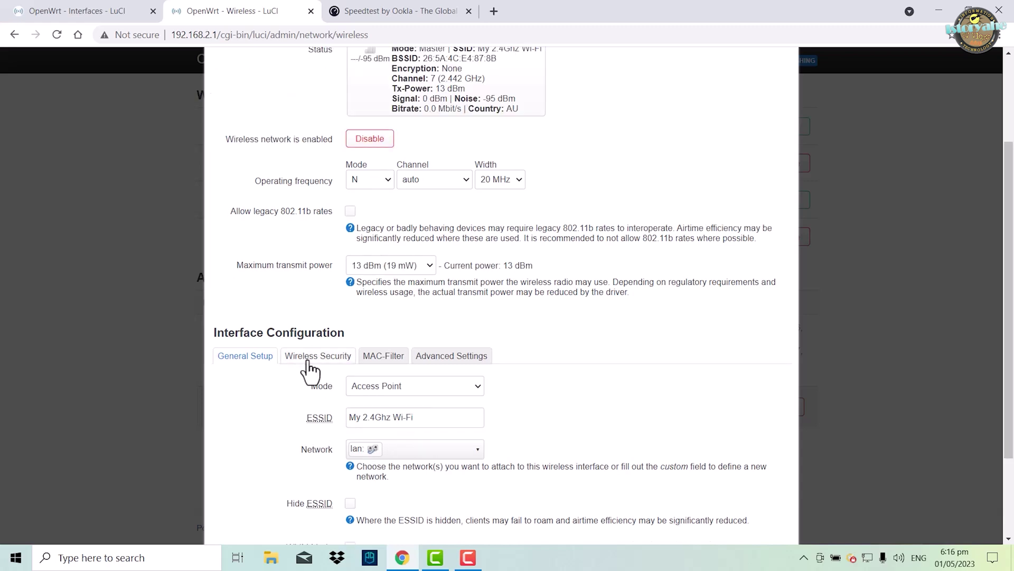
Set the access point's encryption to WPA2-PSK/WPA3-SAE mixed and enter the Wi-Fi key.
left_click(293, 360)
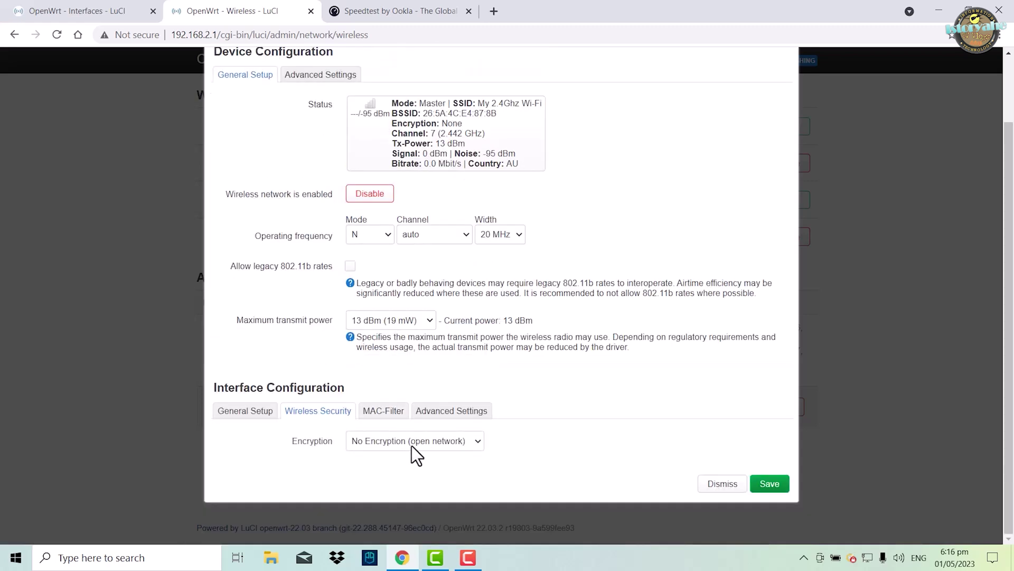
left_click(415, 445)
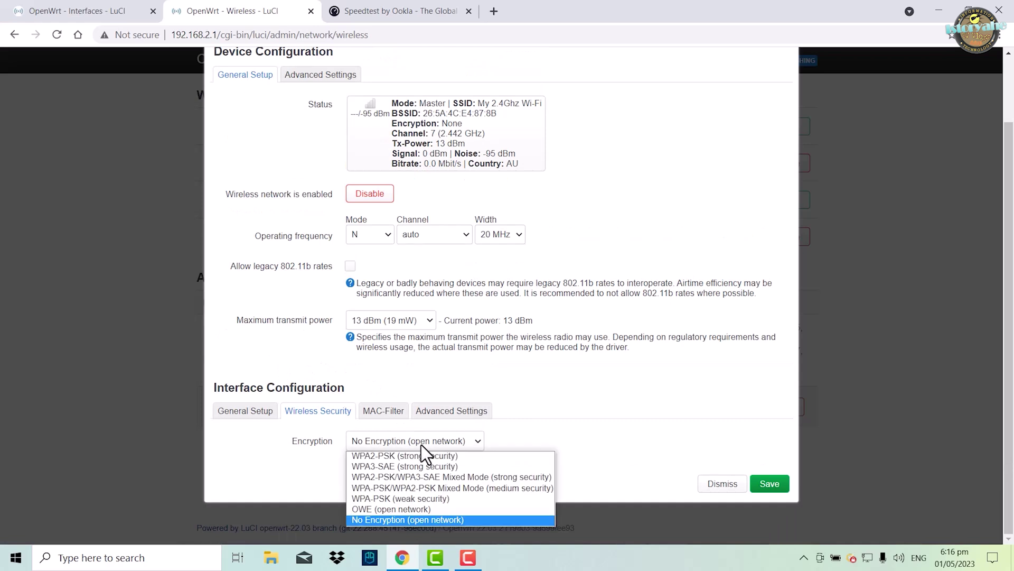
left_click(450, 478)
left_click(374, 473)
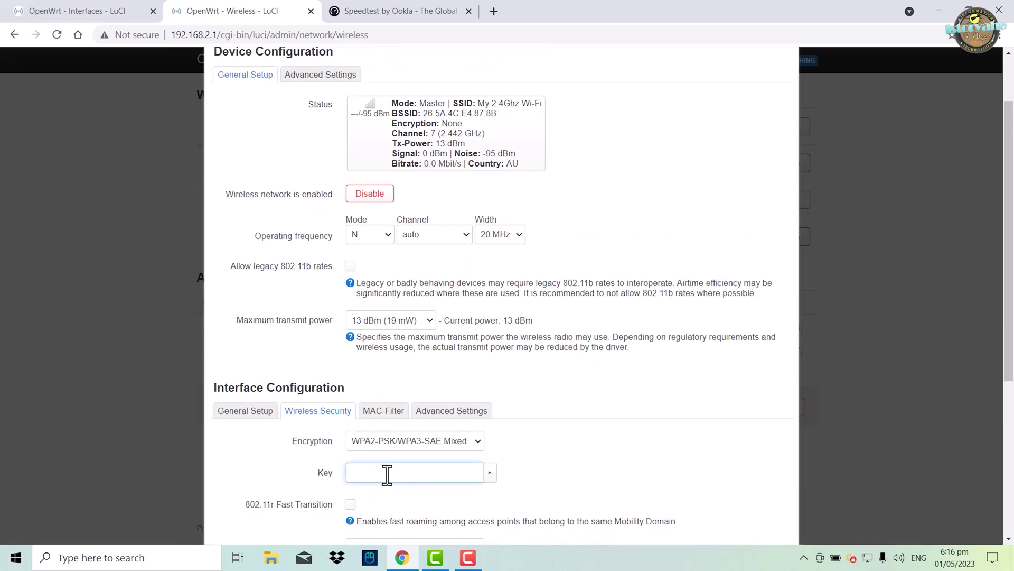
left_click(489, 474)
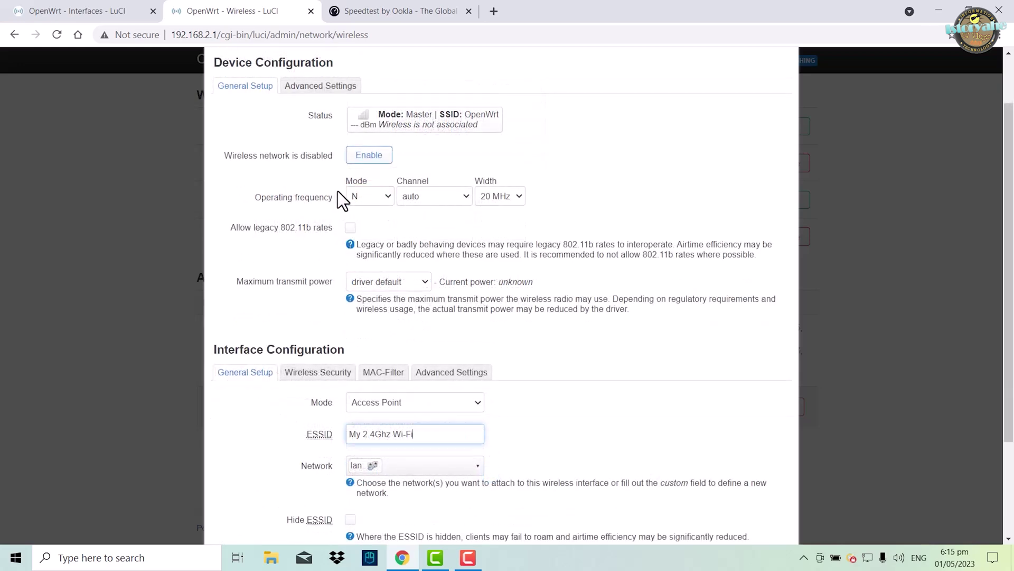
Set the radio's country code to AU - Australia in the advanced device settings.
left_click(311, 88)
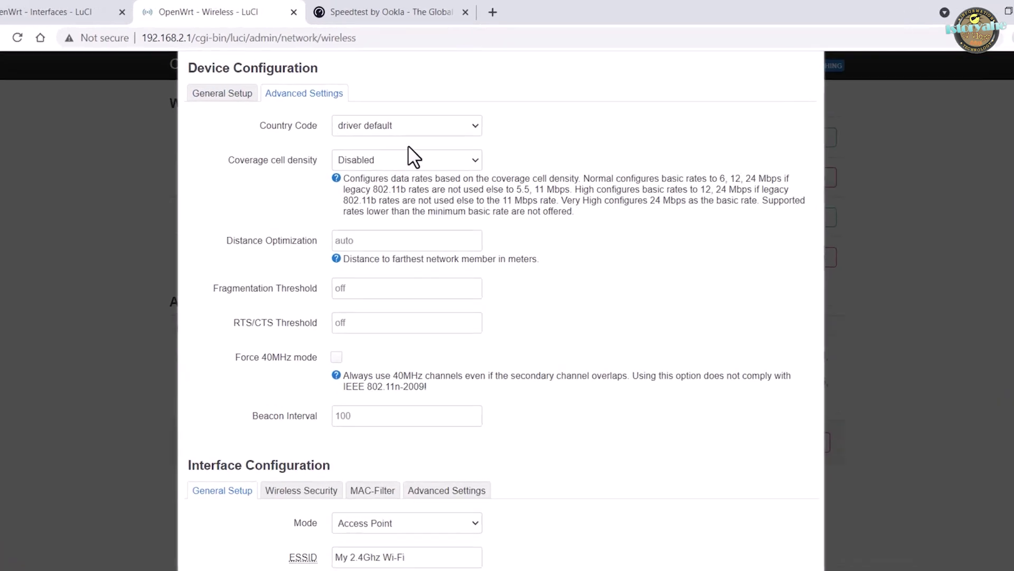
left_click(408, 127)
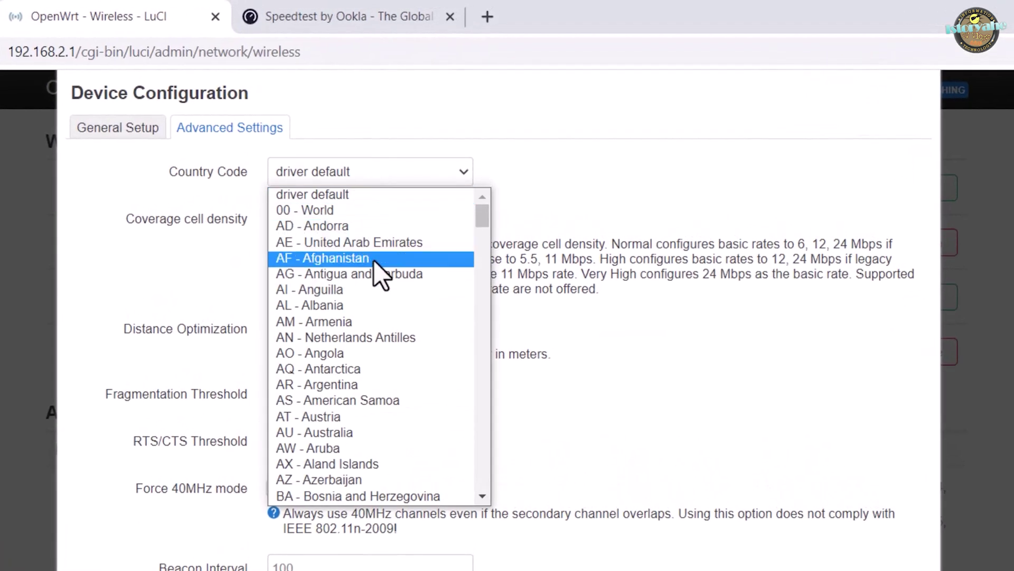
scroll(387, 272, "down", 1)
scroll(341, 344, "down", 3)
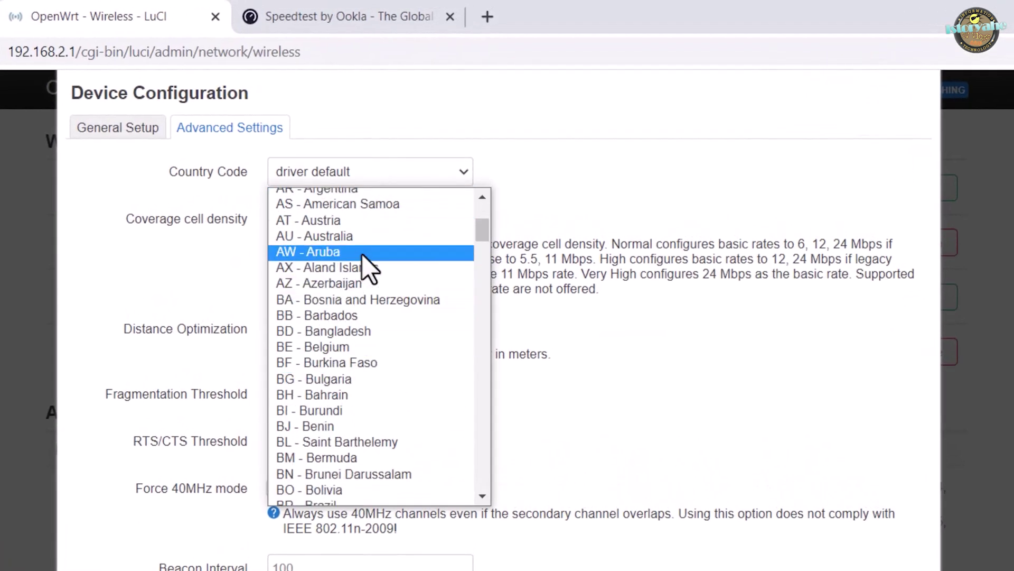
left_click(342, 239)
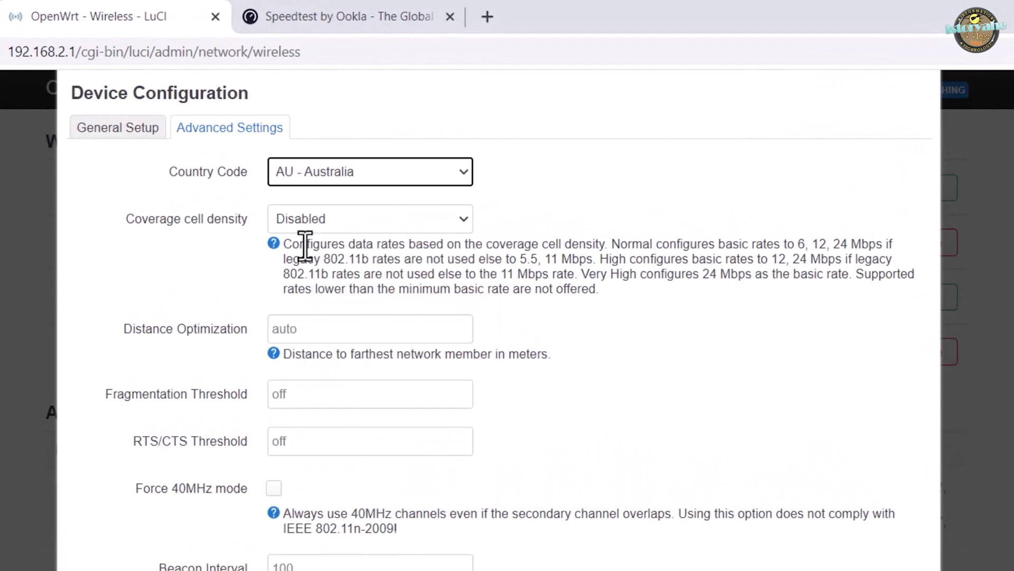
Set the radio's maximum transmit power to 13 dBm (19 mW).
left_click(150, 137)
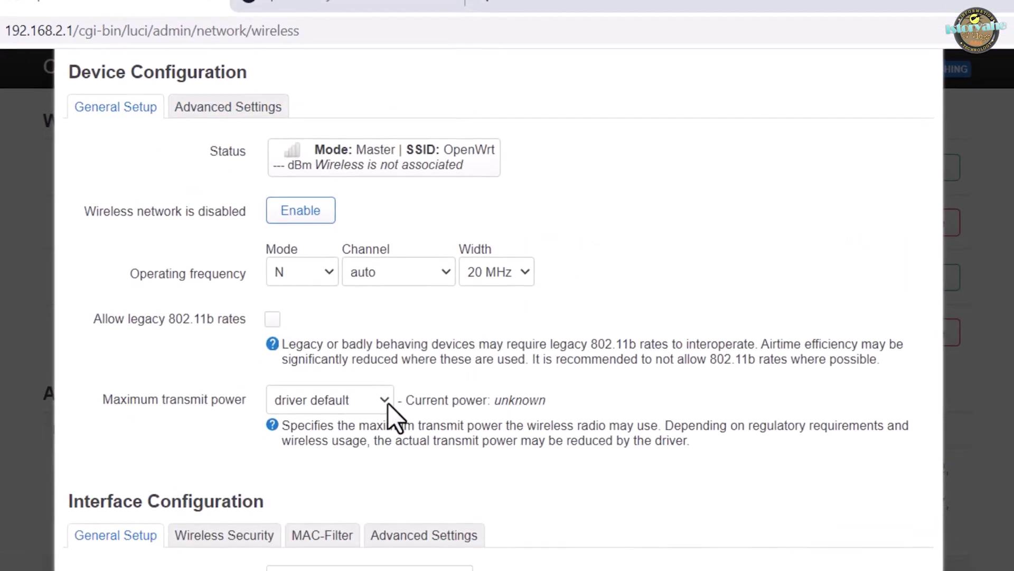
left_click(385, 419)
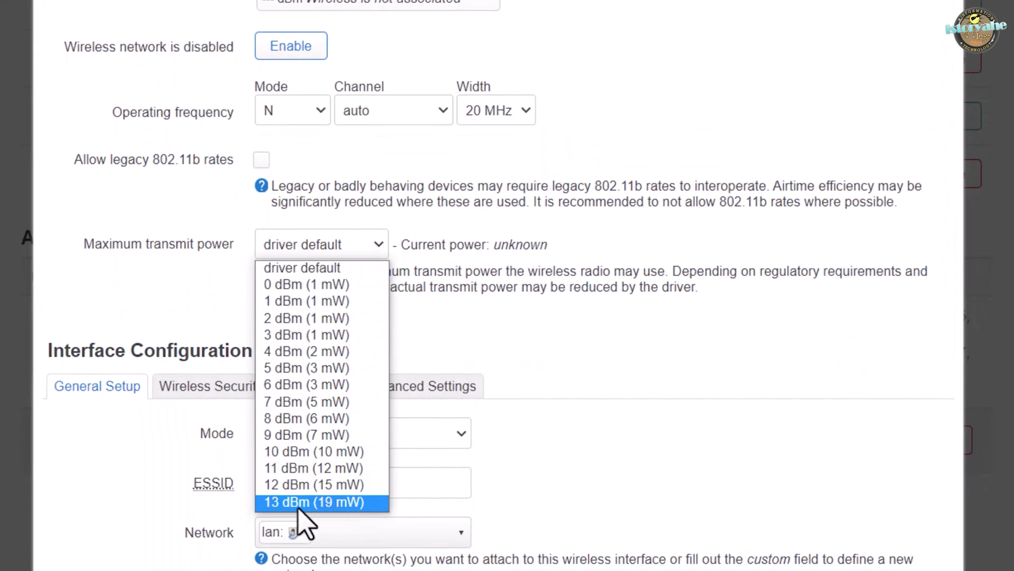
left_click(301, 502)
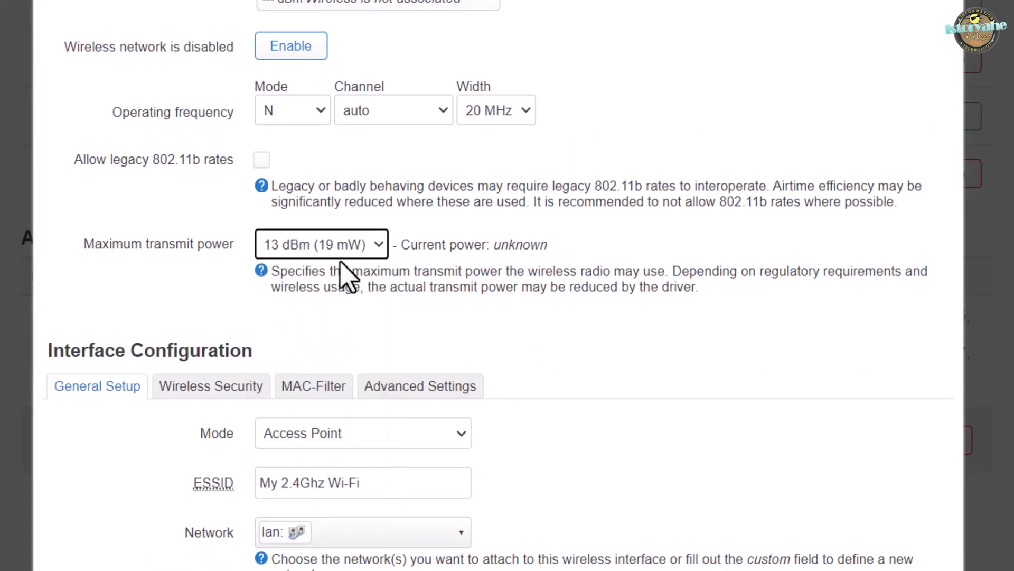
scroll(611, 351, "down", 2)
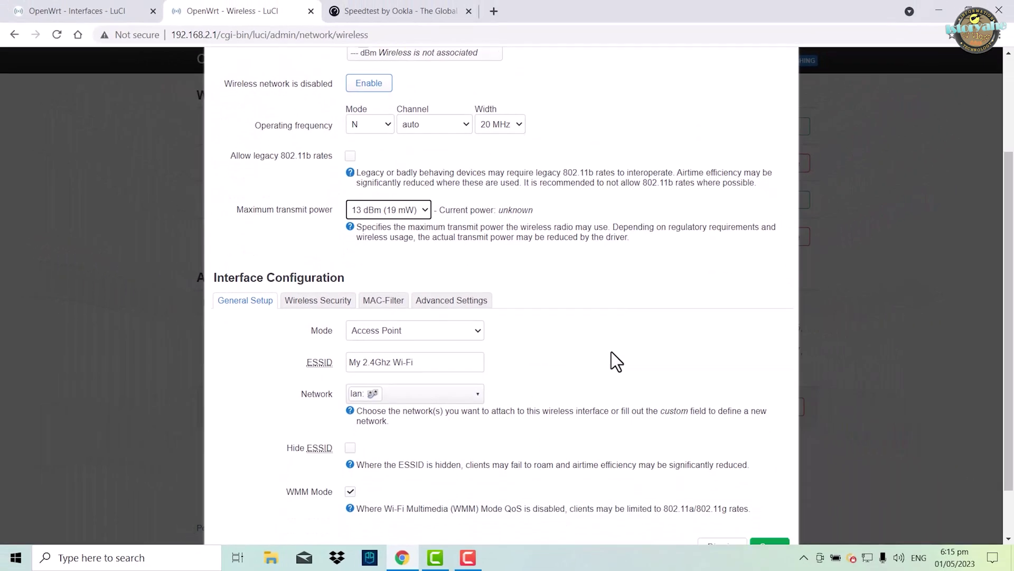
Save the device settings, Save & Apply the wireless changes, and enable the 2.4GHz network.
left_click(767, 482)
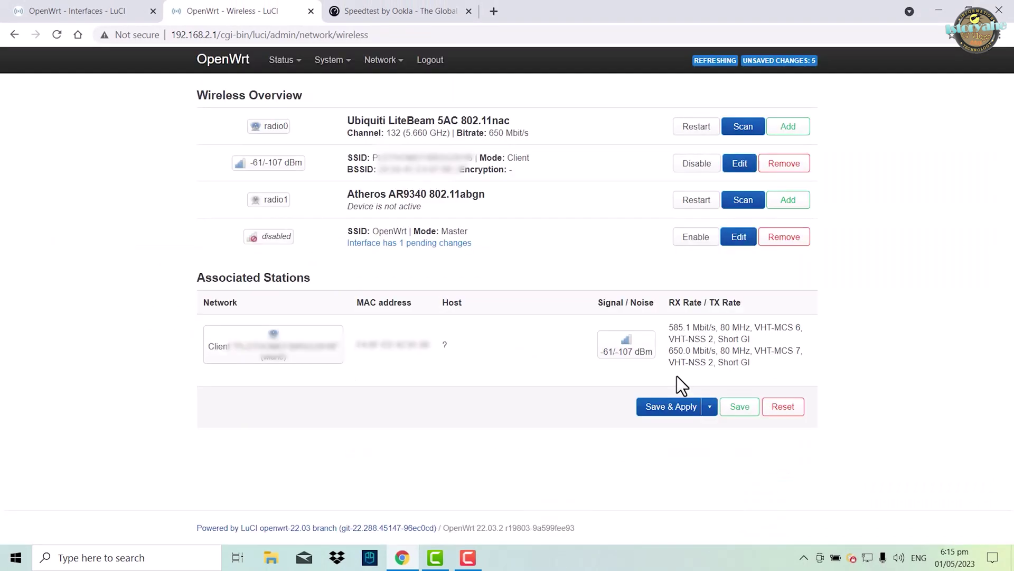
left_click(669, 410)
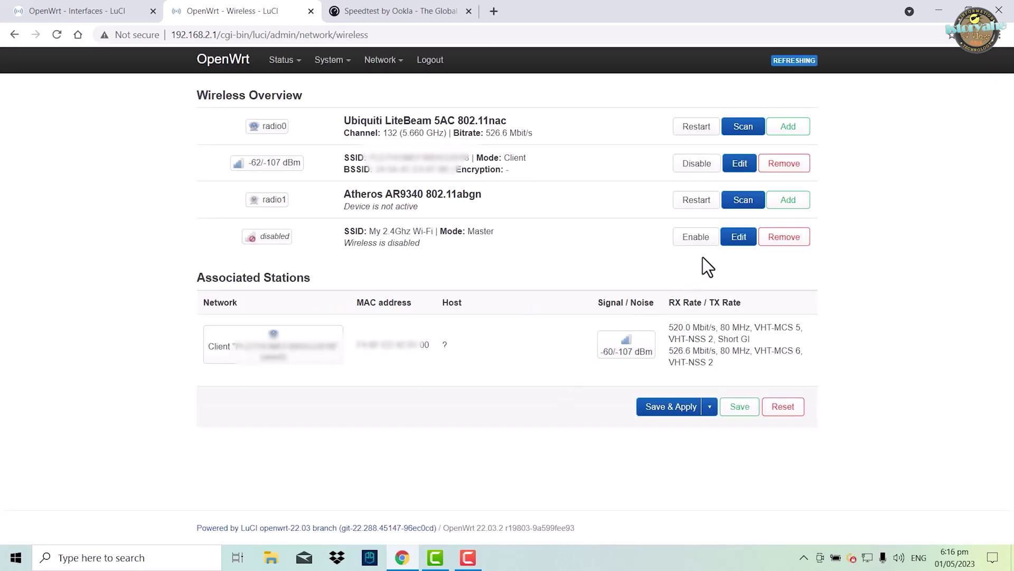
left_click(695, 240)
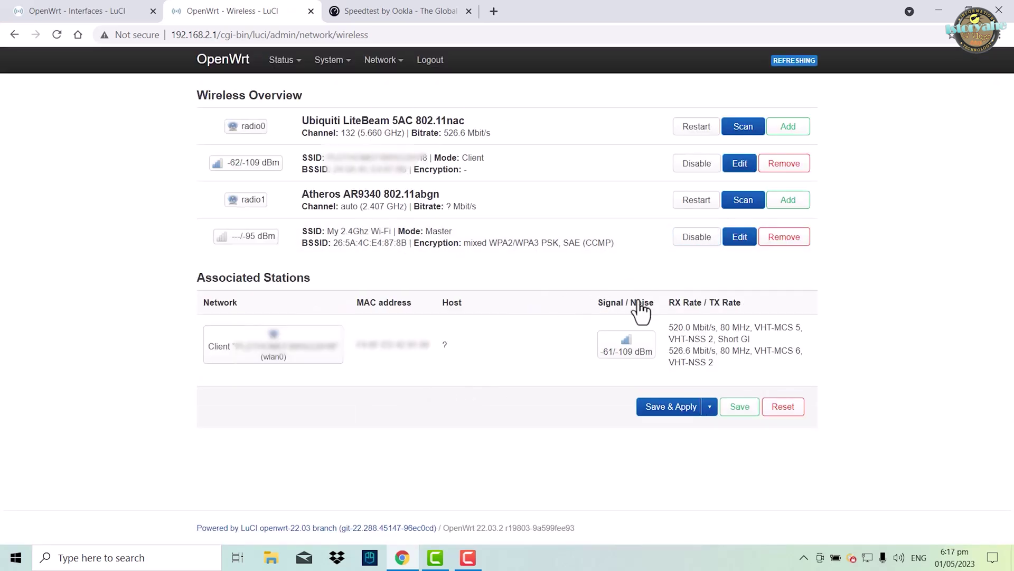
Disable the laptop's wired Ethernet adapter from the Network Connections adapter list.
right_click(867, 558)
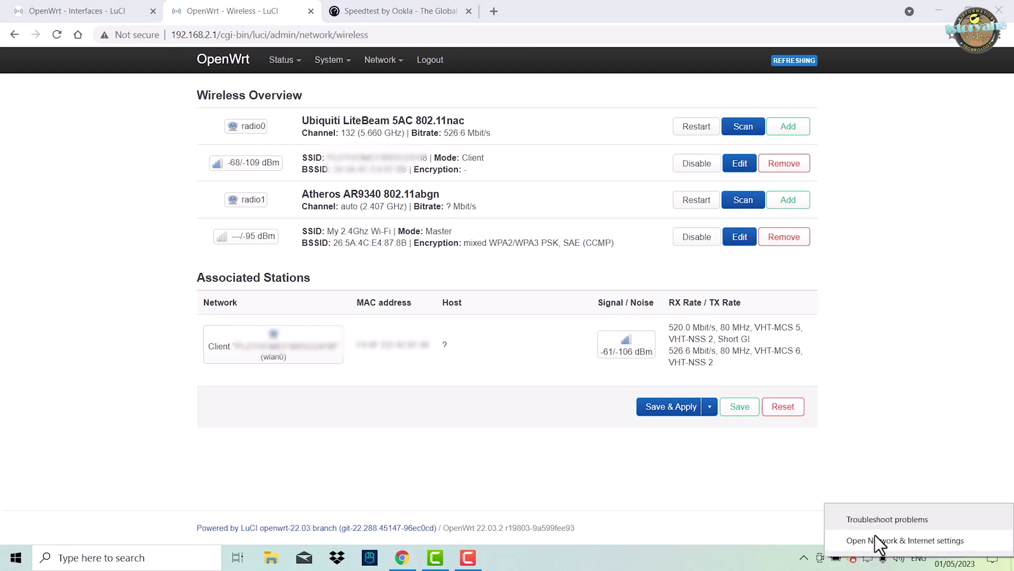
left_click(875, 535)
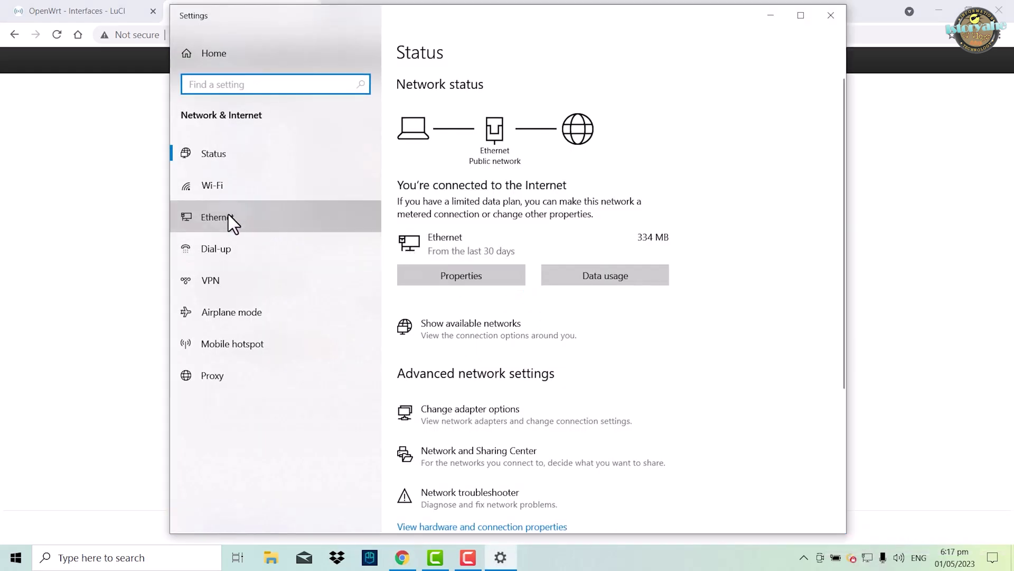
left_click(228, 215)
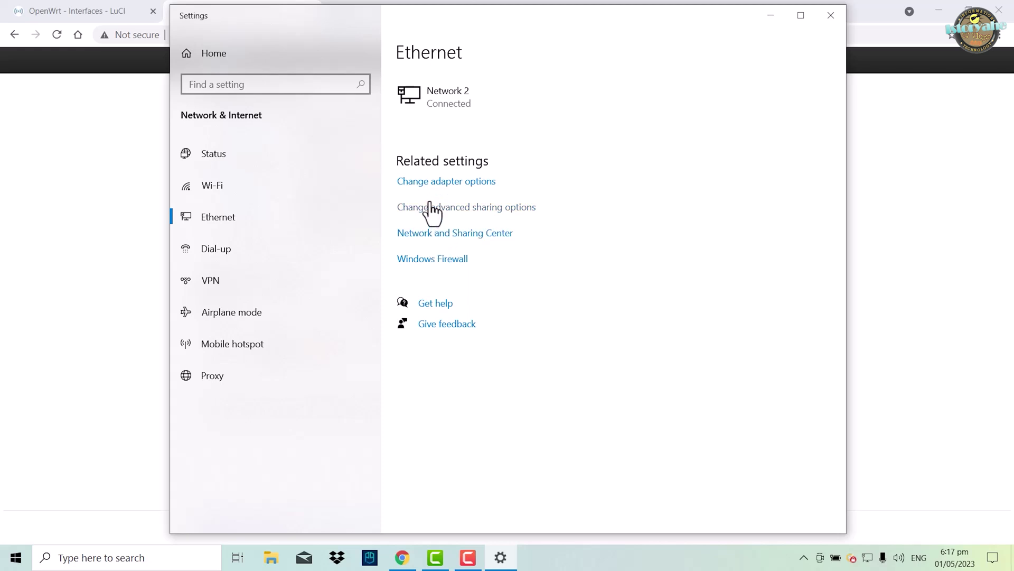
left_click(447, 182)
left_click(381, 240)
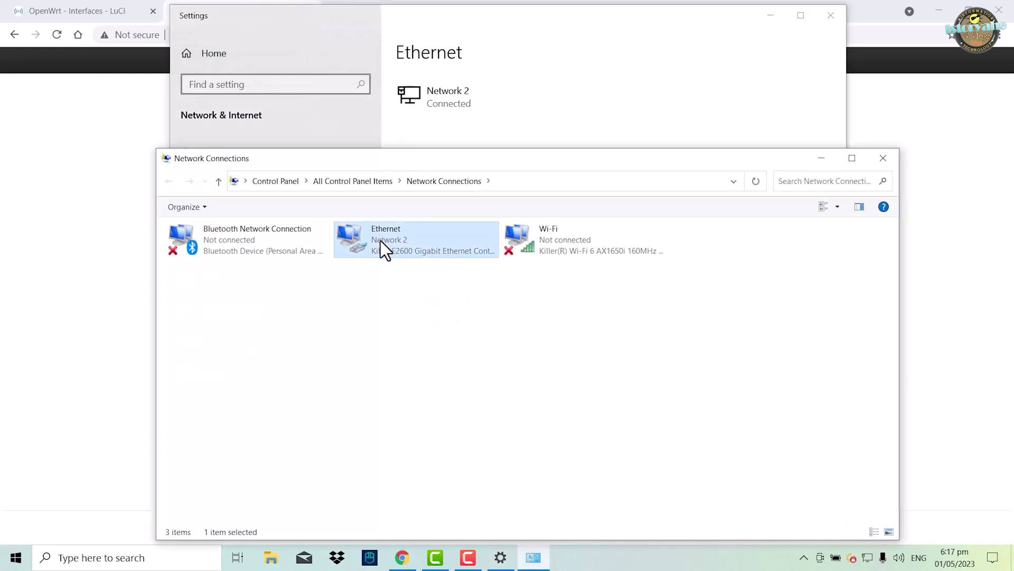
right_click(380, 240)
left_click(420, 251)
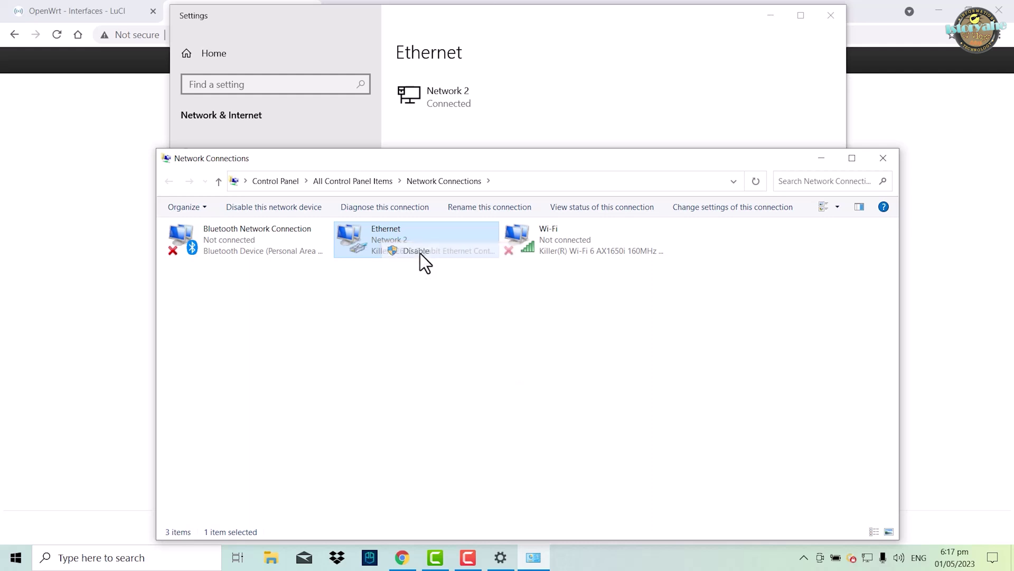
Connect the Wi-Fi adapter to My 2.4Ghz Wi-Fi with its security key, keeping the laptop undiscoverable.
left_click(555, 243)
right_click(556, 243)
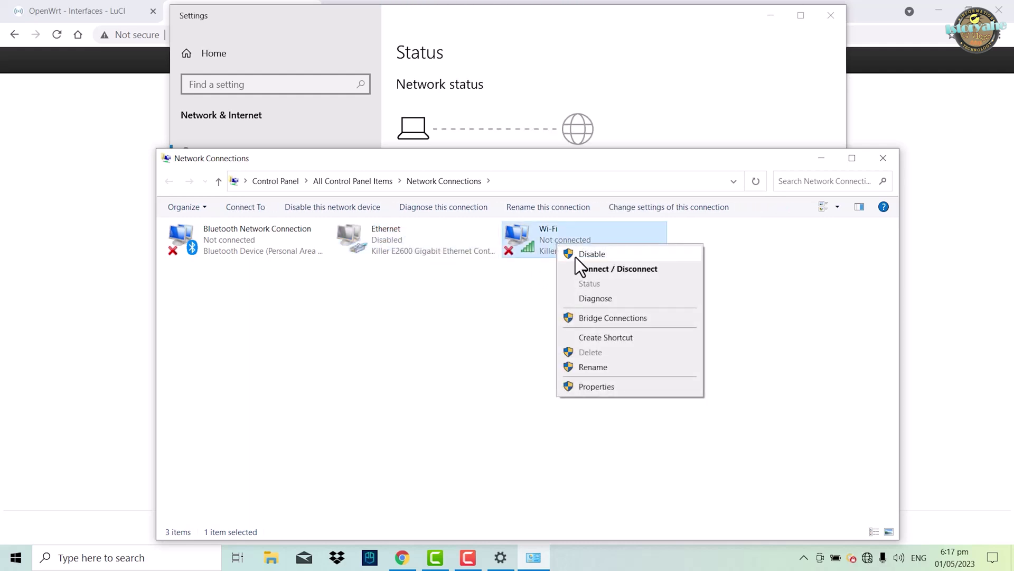
left_click(601, 269)
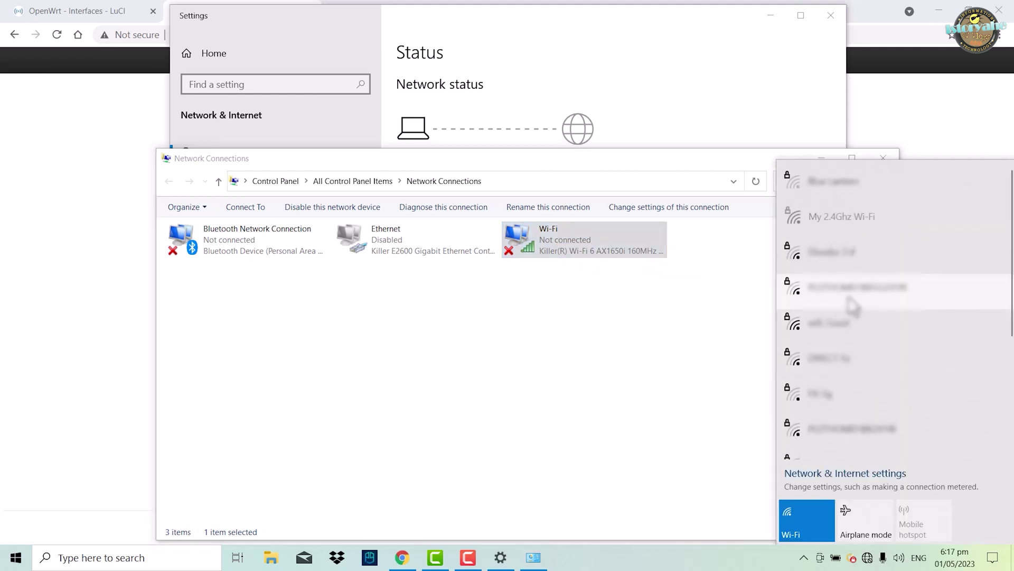
left_click(833, 219)
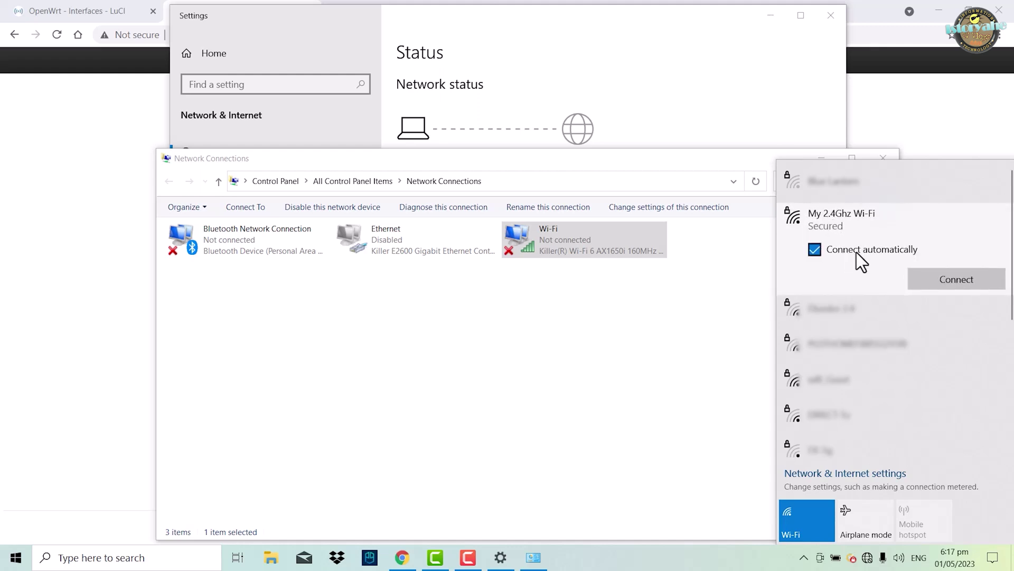
left_click(948, 280)
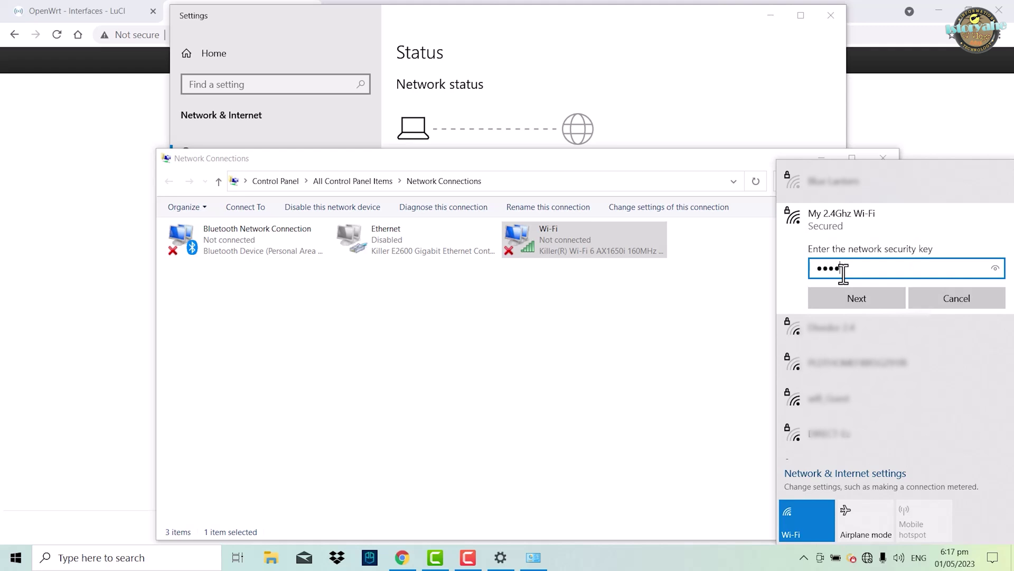
left_click(995, 268)
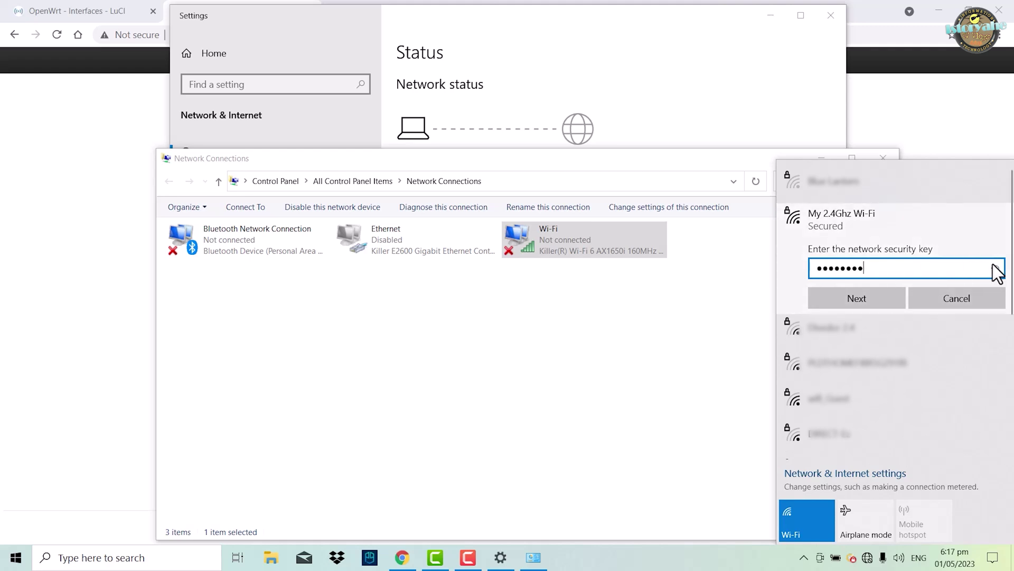
left_click(996, 268)
left_click(882, 297)
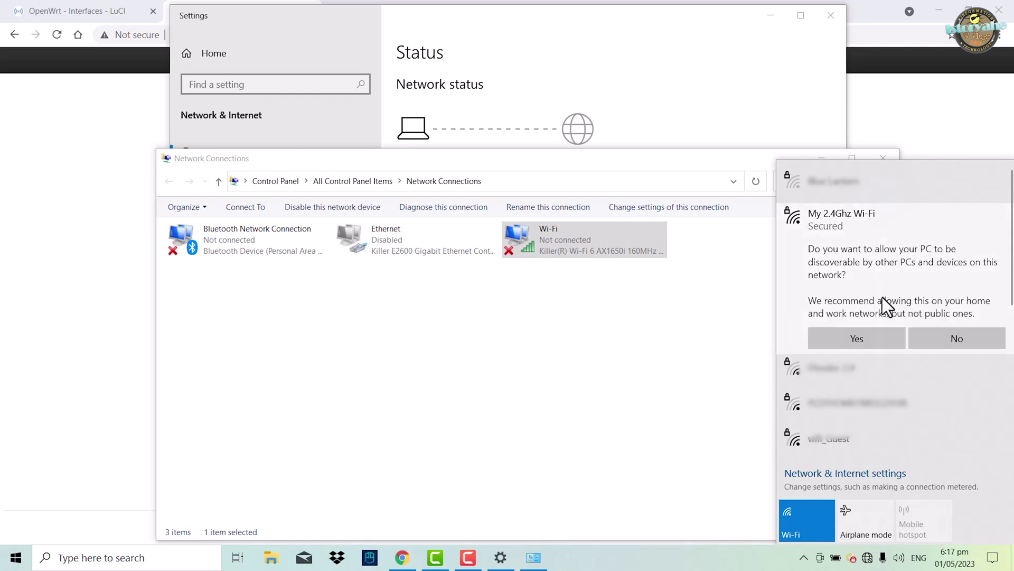
left_click(942, 339)
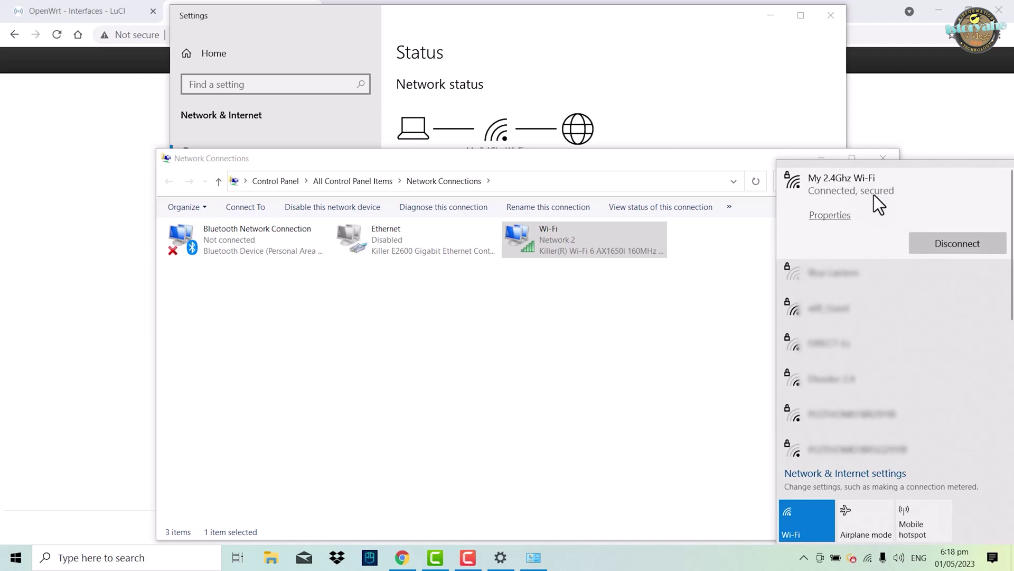
Close the Wi-Fi list, Network Connections window, and Settings window.
left_click(753, 159)
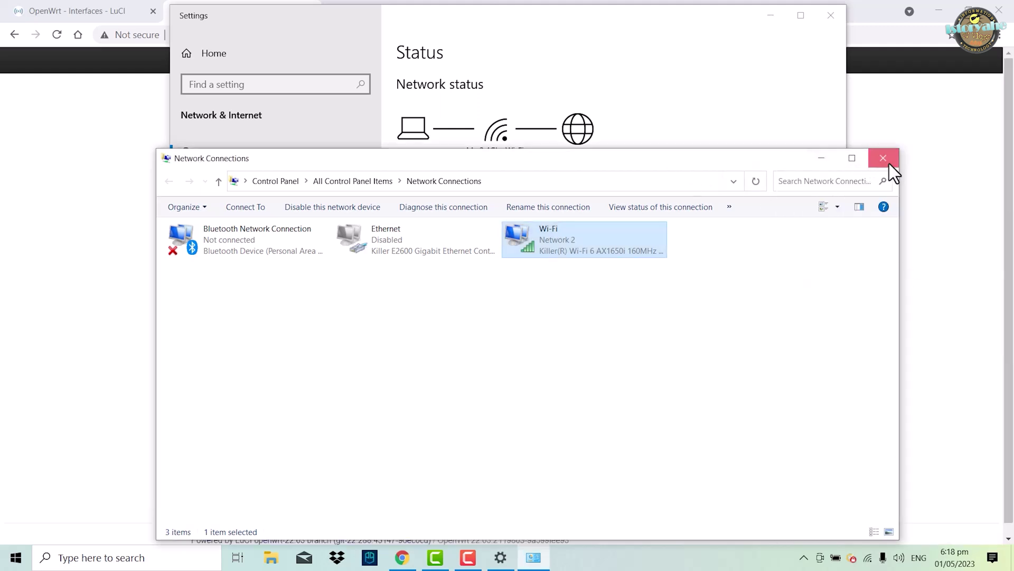
left_click(883, 157)
left_click(830, 14)
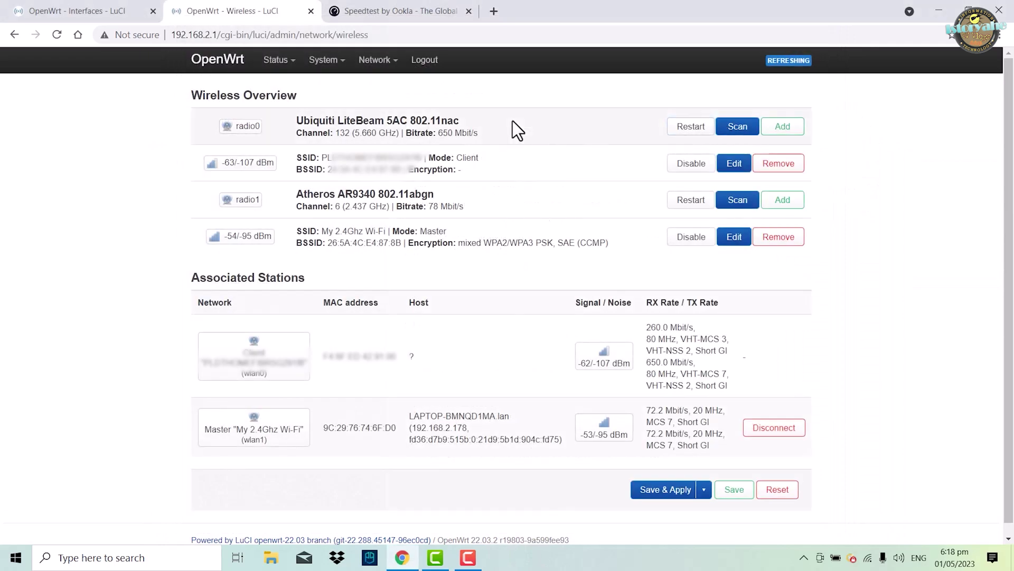
Run a Speedtest (39.14 Mbps down, 42.73 Mbps up), then return to OpenWrt's wireless page.
left_click(395, 13)
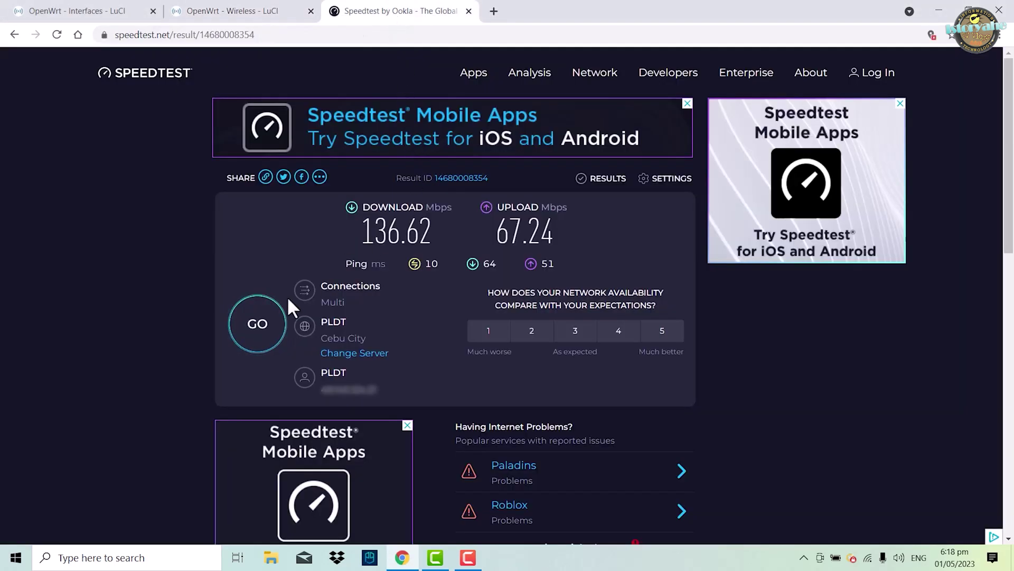
left_click(258, 339)
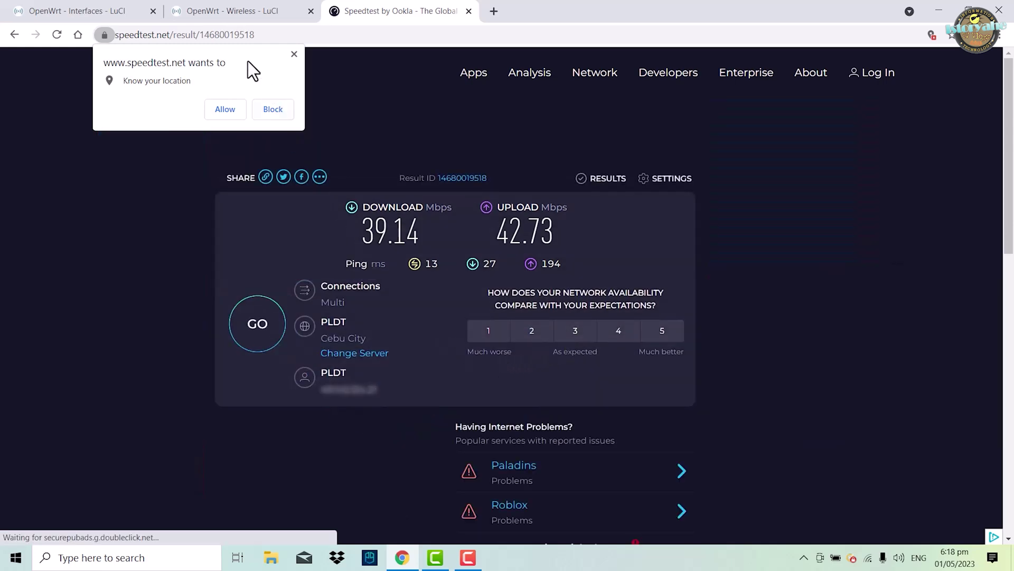
left_click(233, 12)
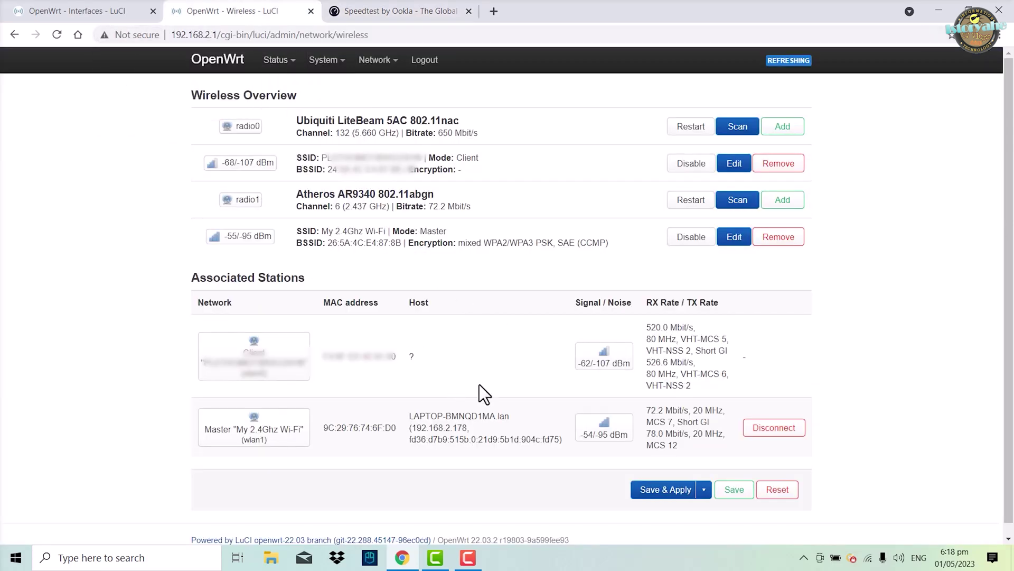
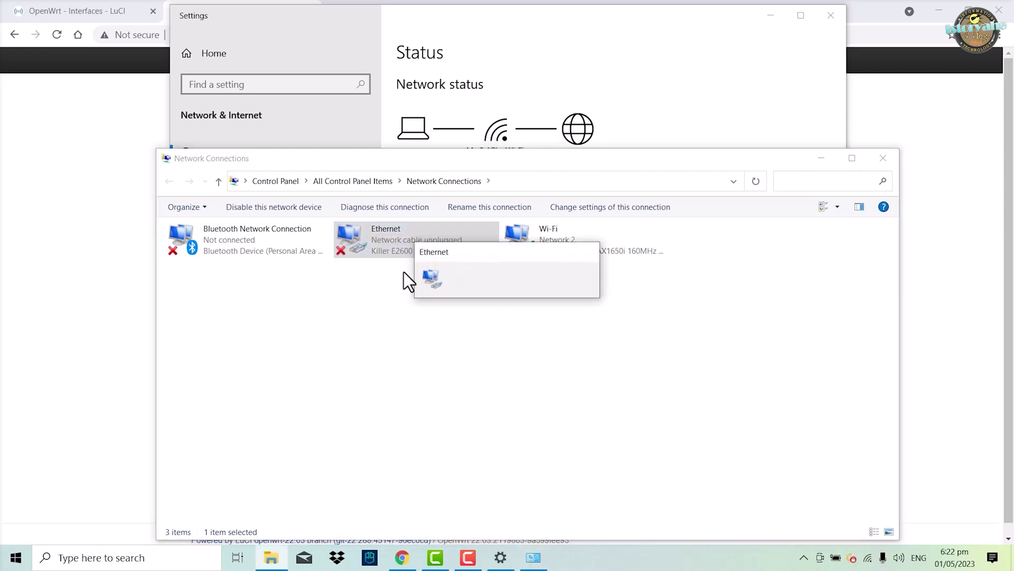
Disconnect the laptop's Wi-Fi adapter from My 2.4Ghz Wi-Fi.
right_click(551, 235)
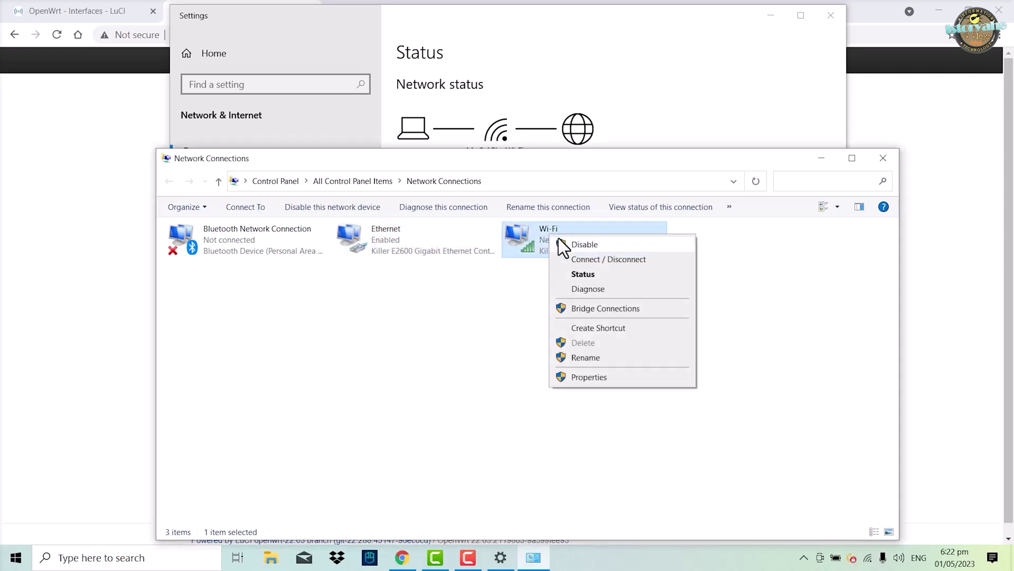
left_click(583, 259)
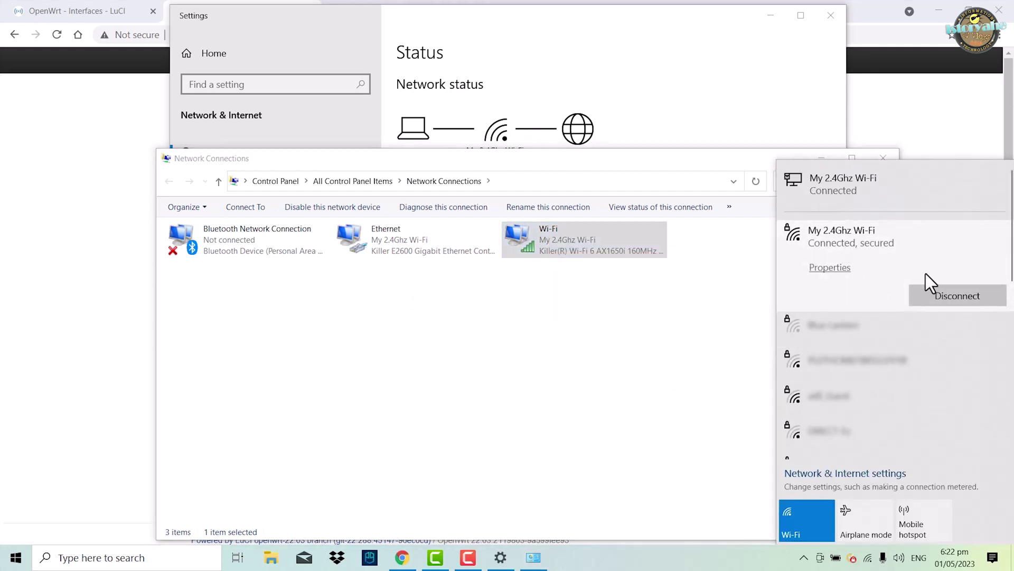
left_click(947, 296)
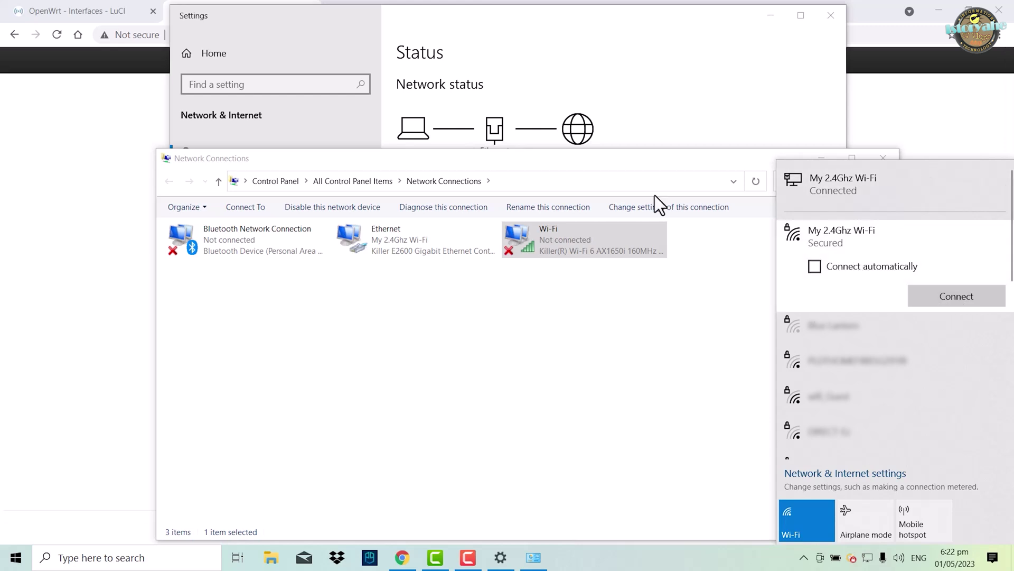
Close the Wi-Fi list, Network Connections and Settings windows, returning to LuCI Wireless.
left_click(565, 313)
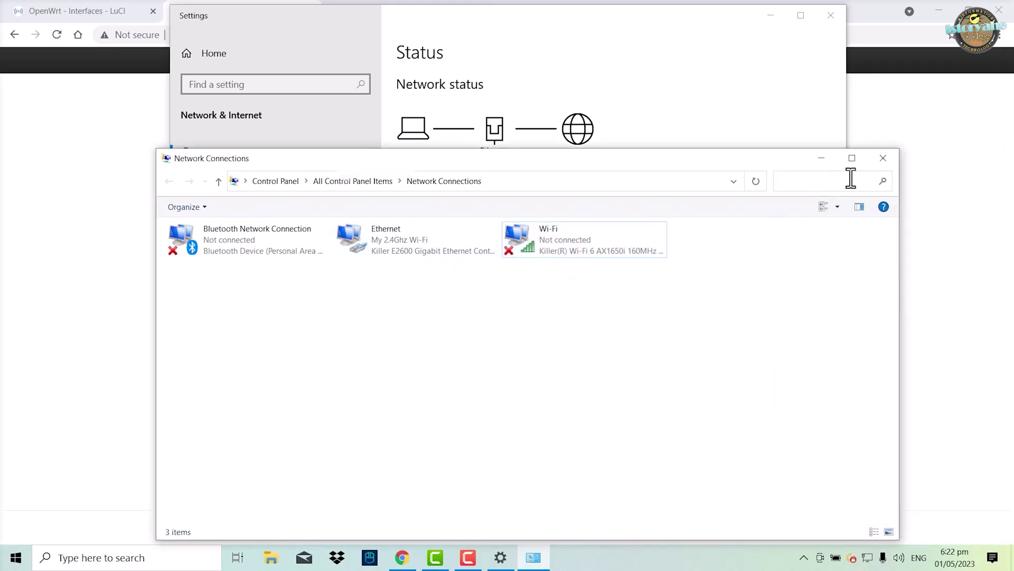
left_click(890, 160)
left_click(830, 15)
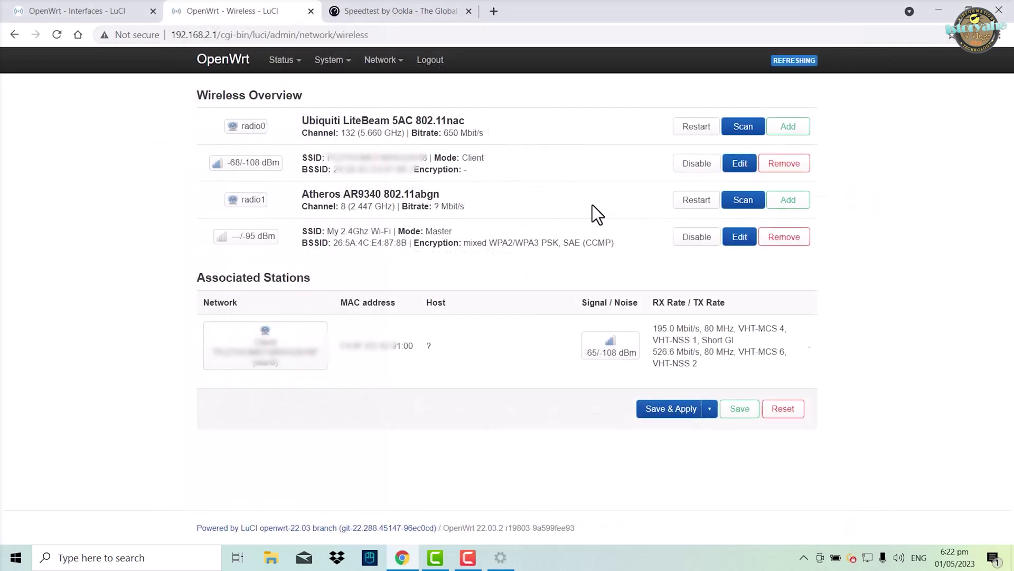
Disable My 2.4Ghz Wi-Fi and the radio0 client network, then scan on the Atheros radio1.
left_click(696, 239)
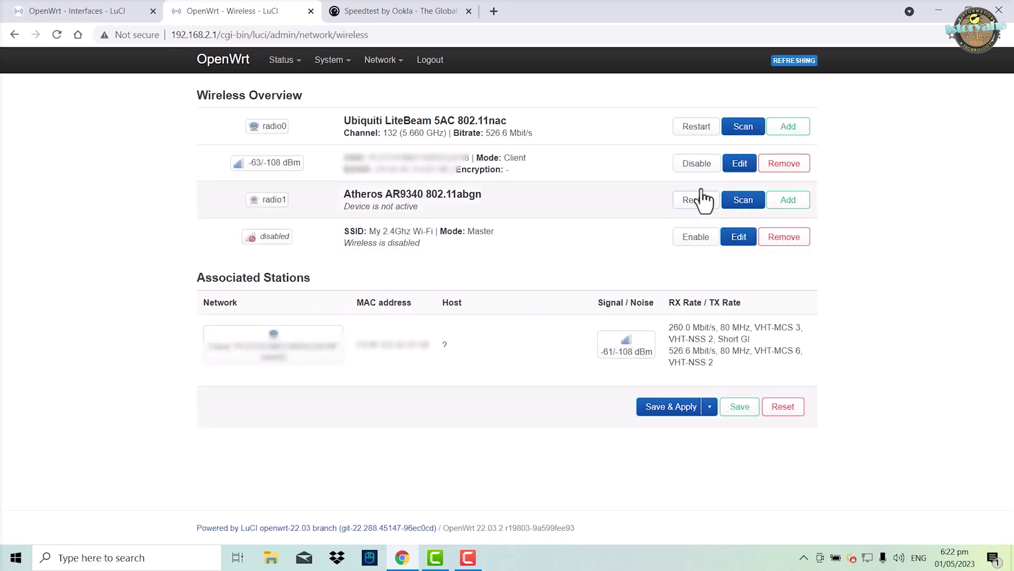
left_click(696, 165)
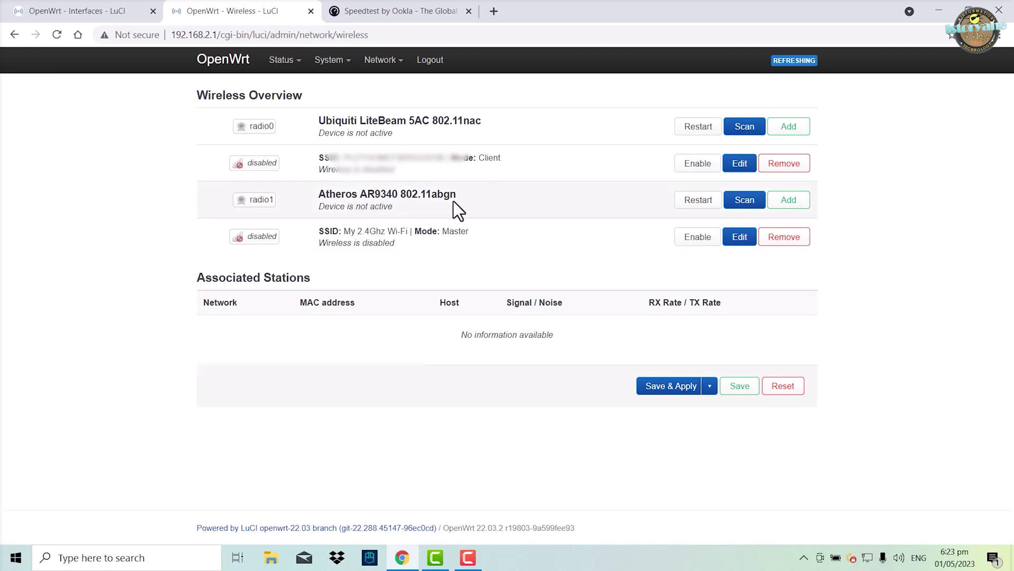
left_click(739, 205)
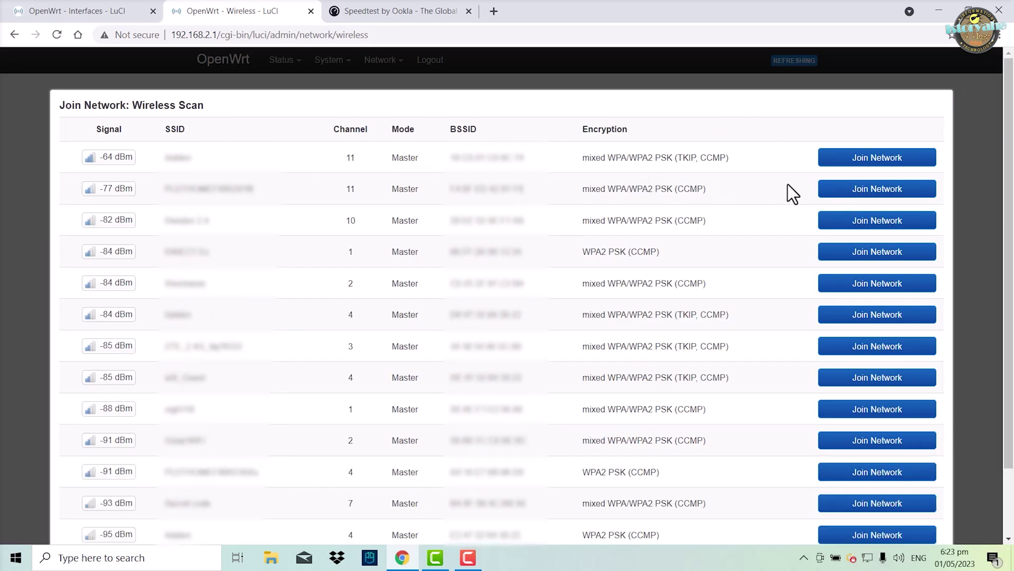
Join the -77 dBm network, replacing the radio's configuration and entering the WPA passphrase.
left_click(856, 195)
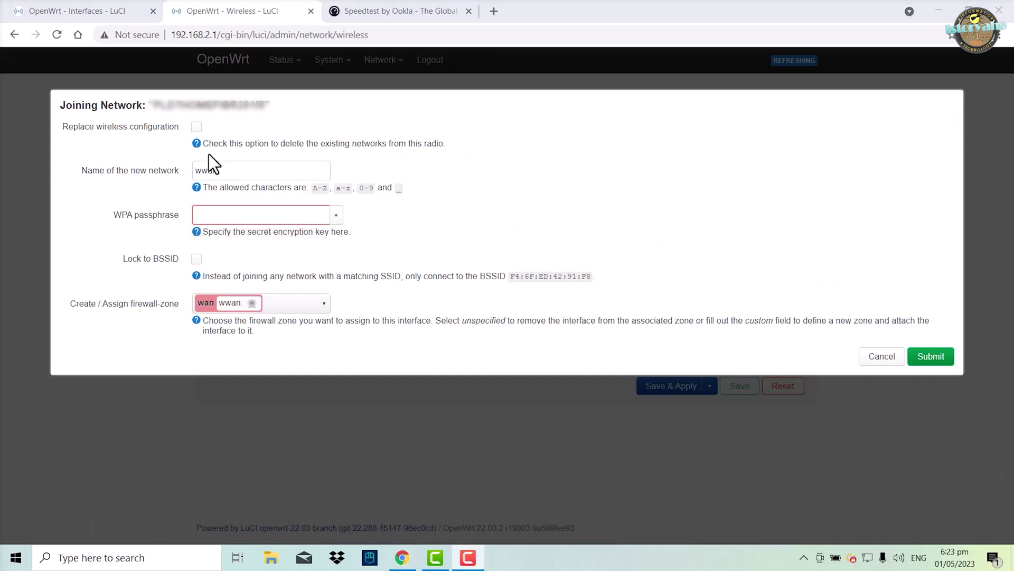
left_click(197, 128)
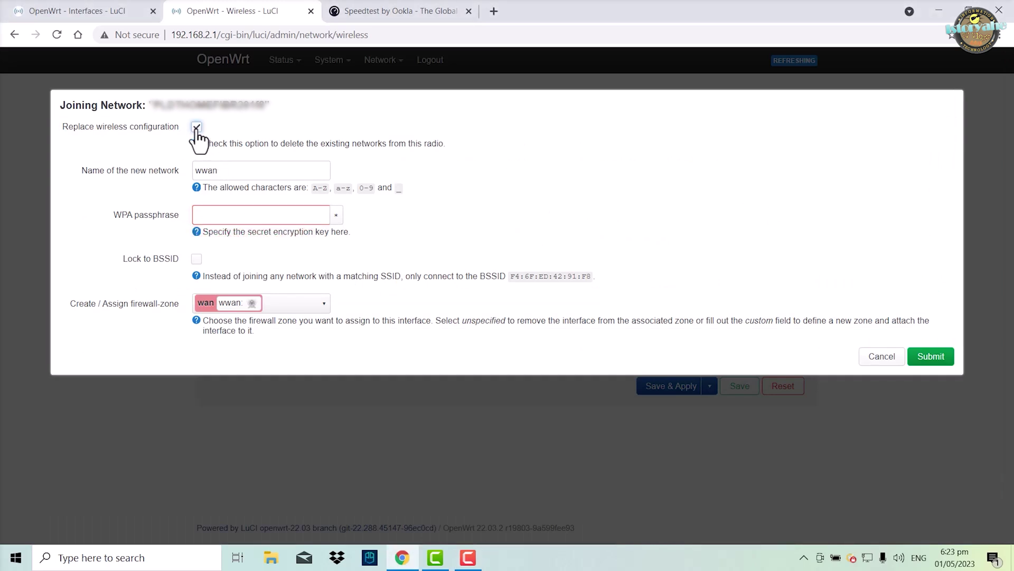
left_click(263, 214)
type("************")
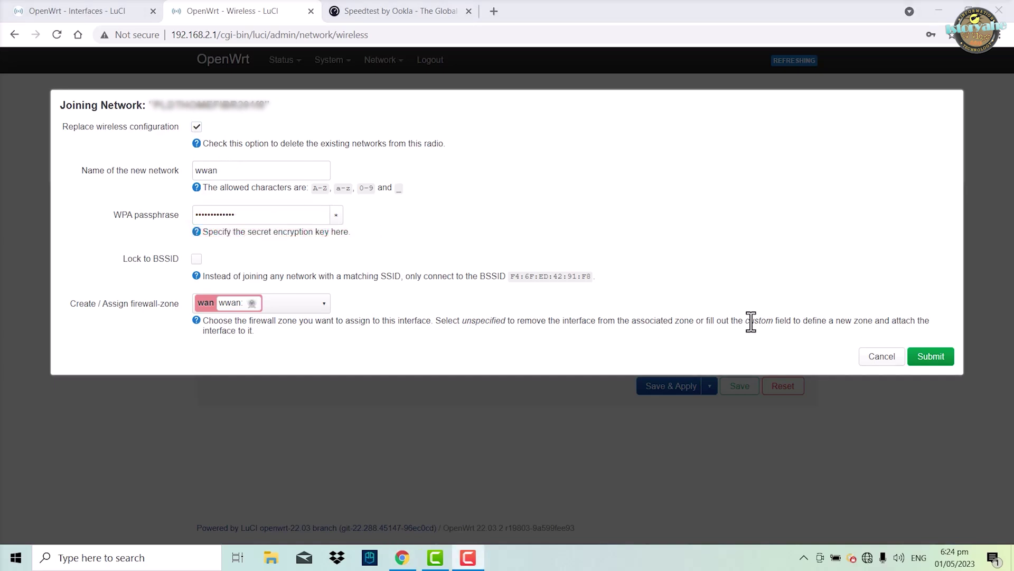
left_click(931, 359)
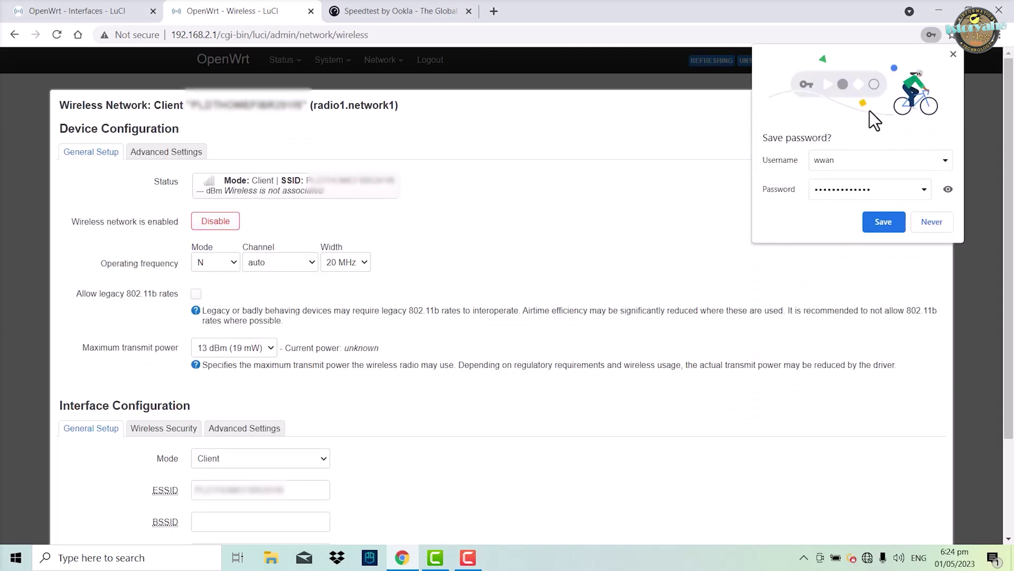
Save the new wwan client network and Save & Apply all pending changes.
left_click(954, 54)
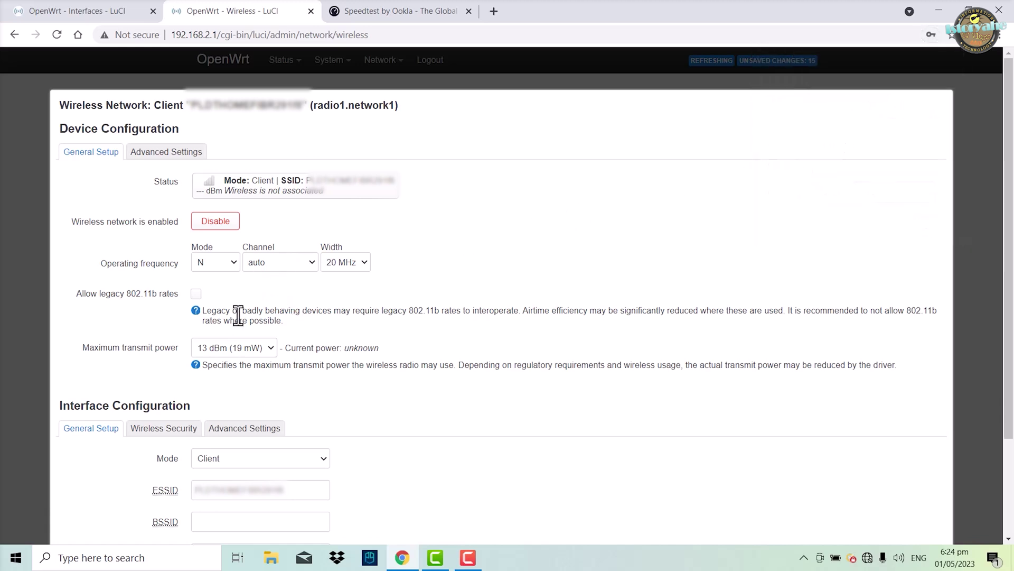
scroll(236, 384, "down", 1)
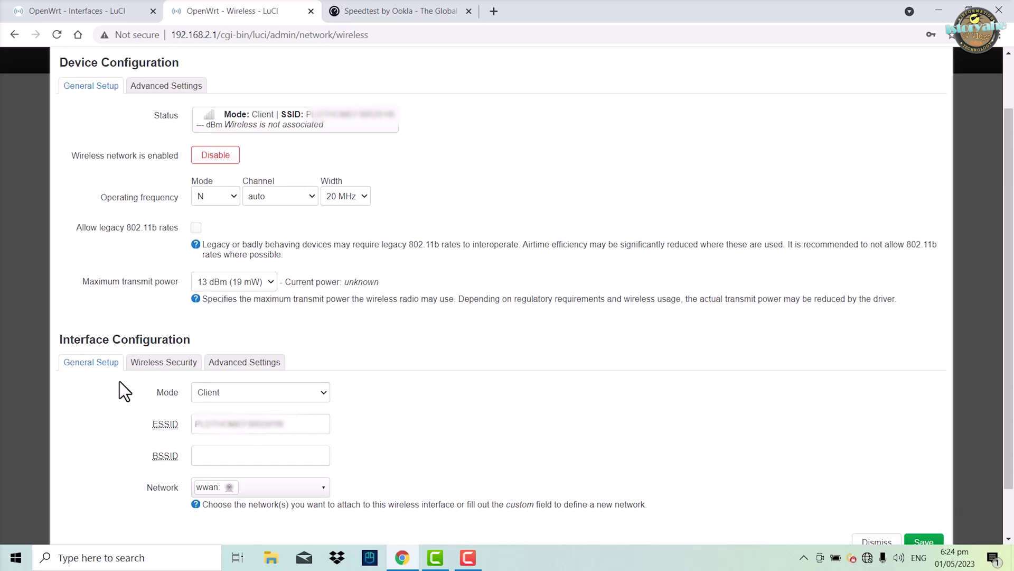
scroll(296, 423, "down", 1)
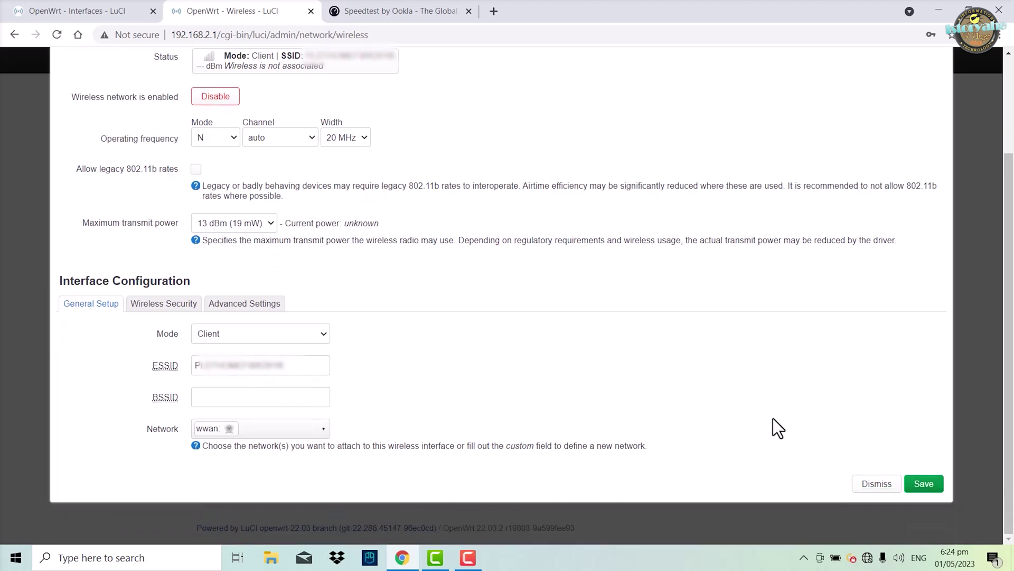
left_click(924, 484)
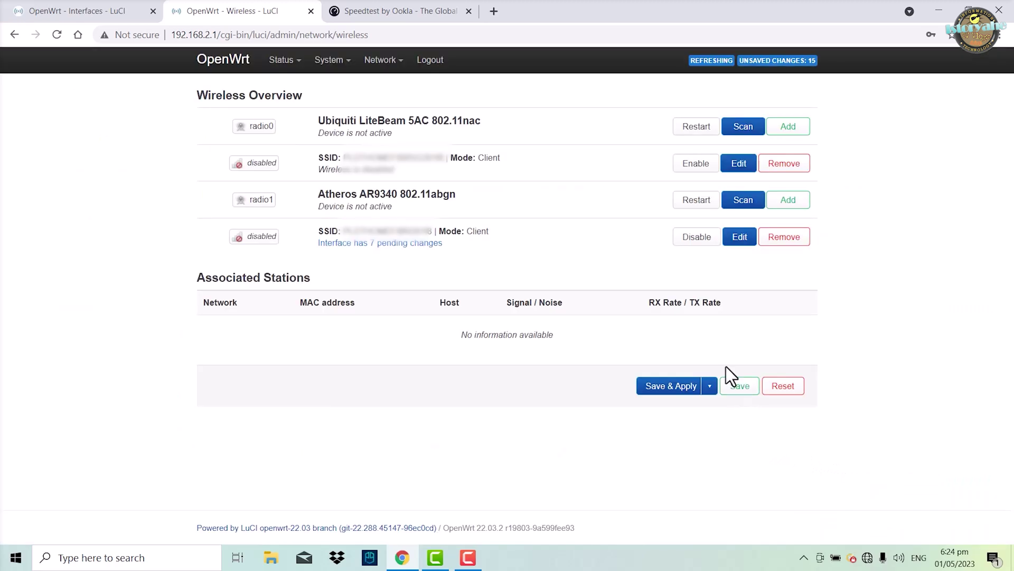
left_click(660, 388)
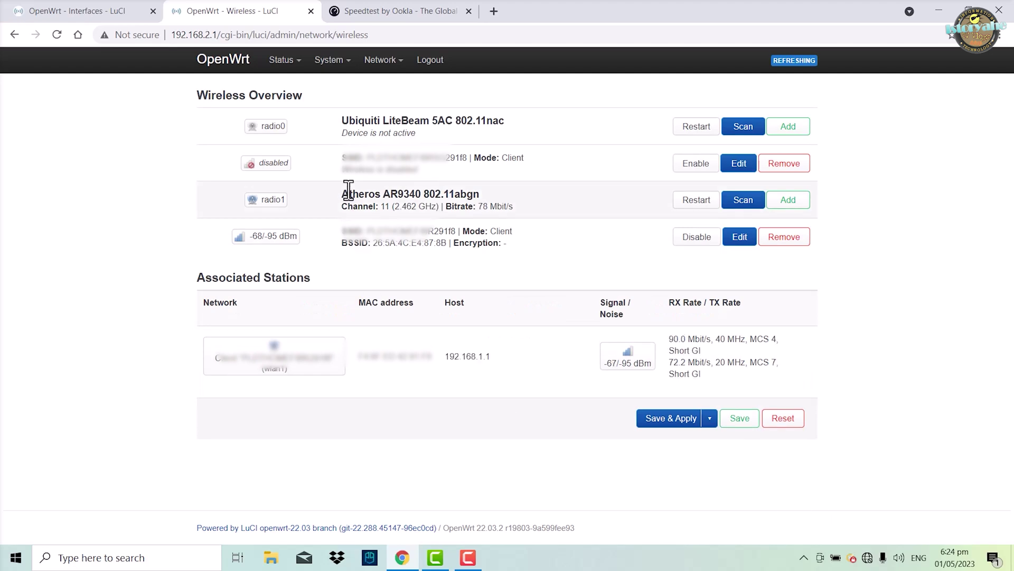
Run a Speedtest over the new uplink (25.90 Mbps down, 2.93 Mbps up), then return to LuCI Wireless.
left_click(375, 11)
left_click(295, 54)
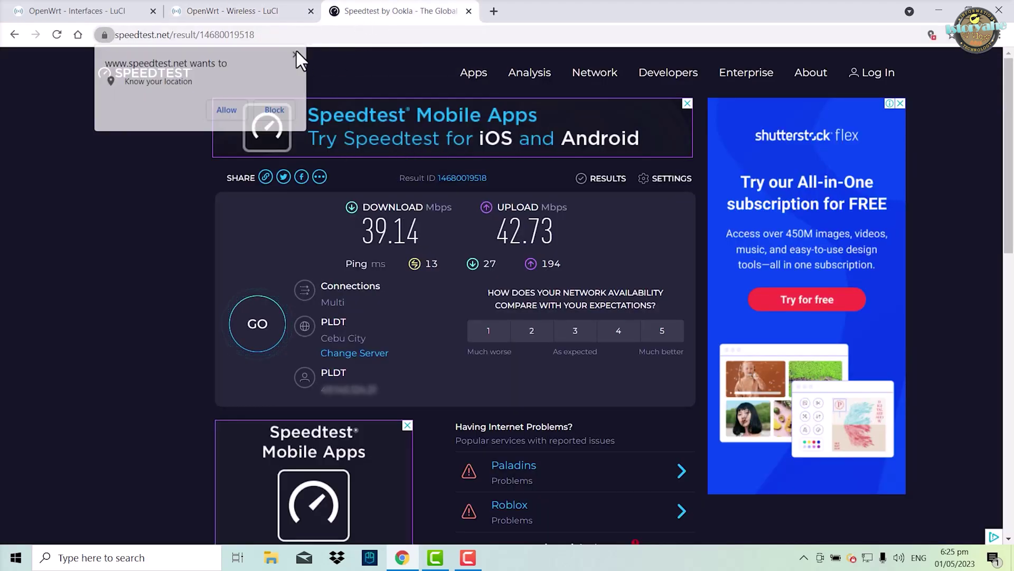
left_click(256, 330)
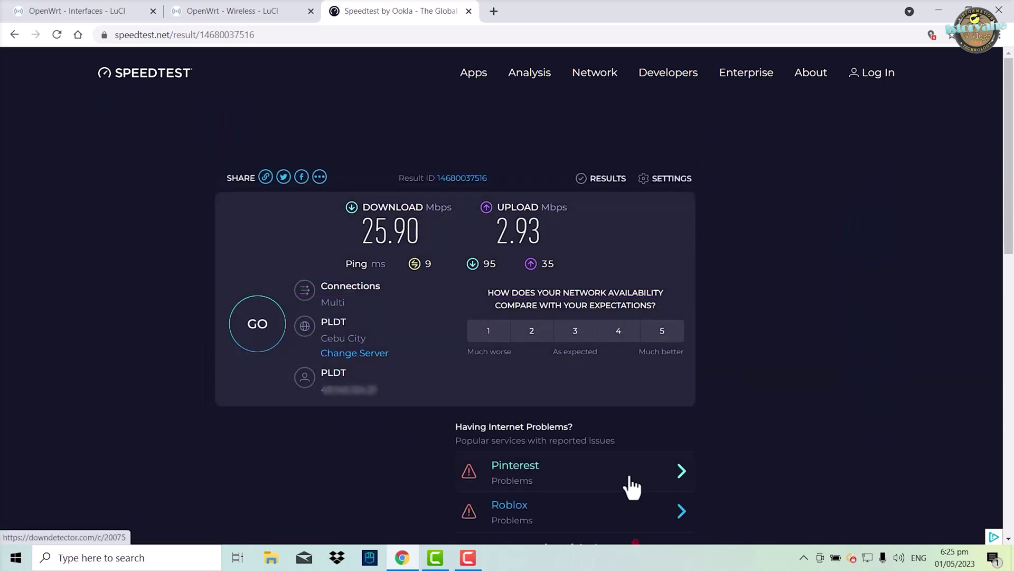
left_click(242, 6)
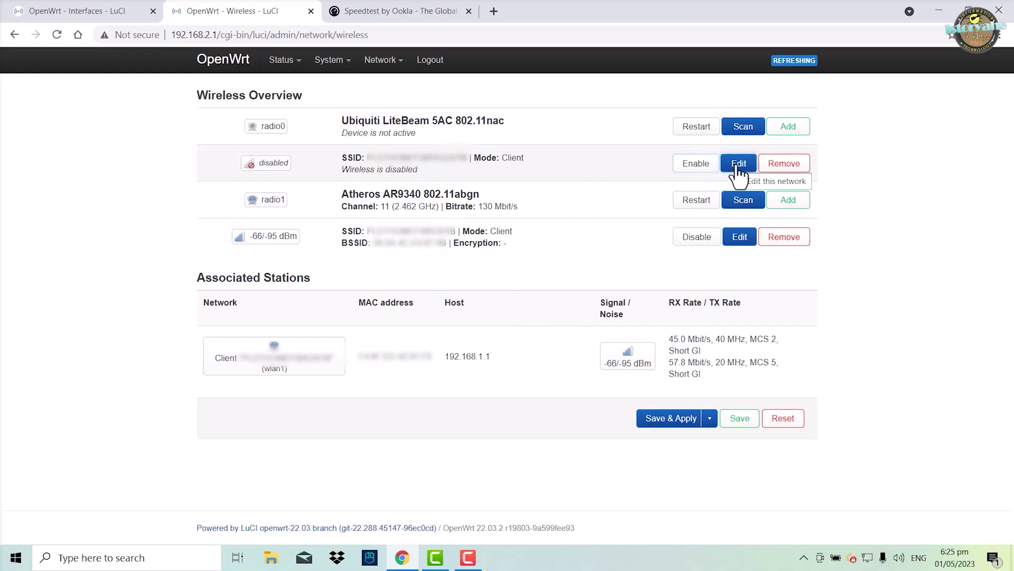
Edit the disabled radio0 network, setting mode Access Point and ESSID My 5Ghz Wi-Fi.
left_click(737, 168)
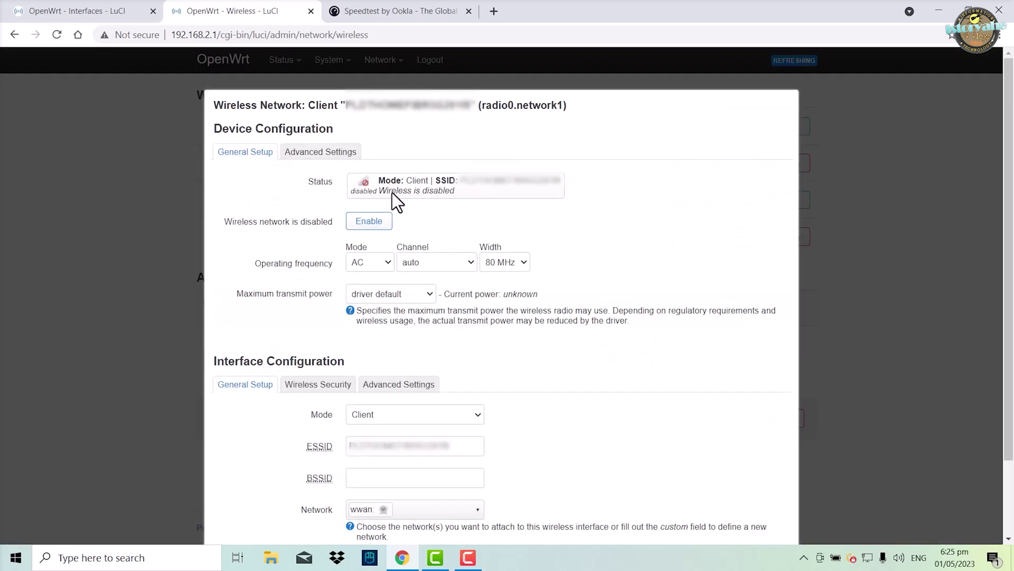
left_click(393, 418)
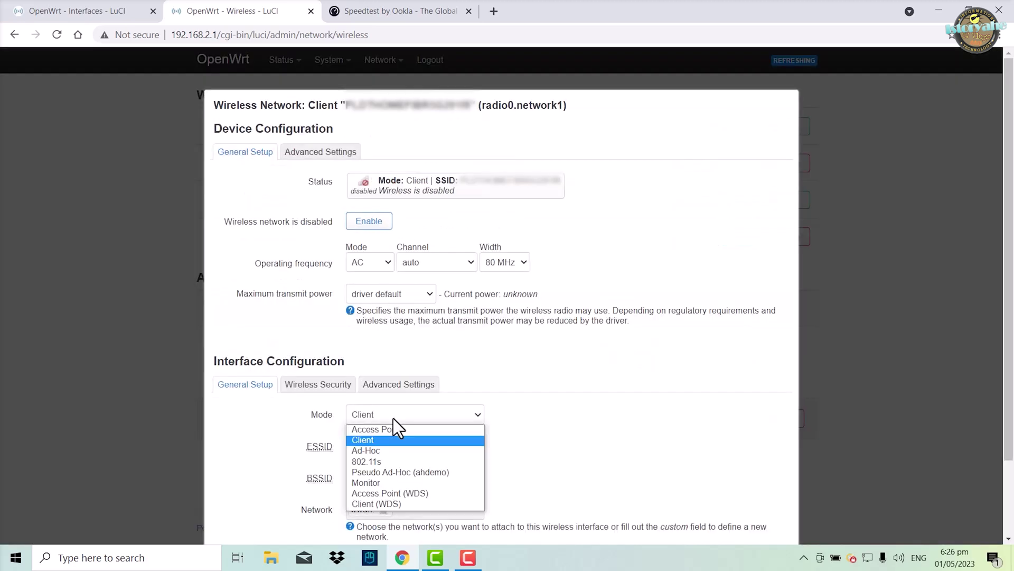
left_click(380, 430)
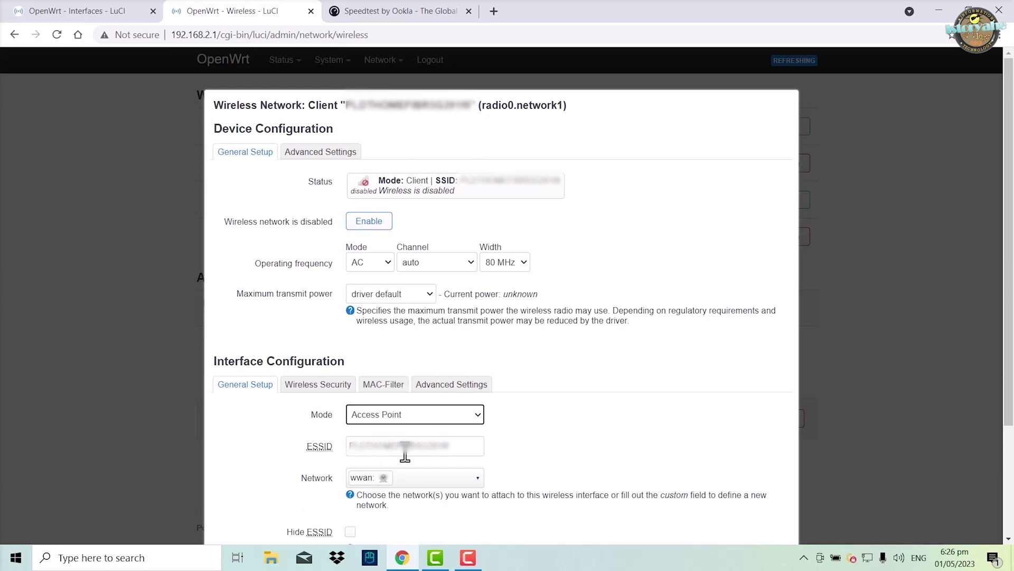
double_click(432, 446)
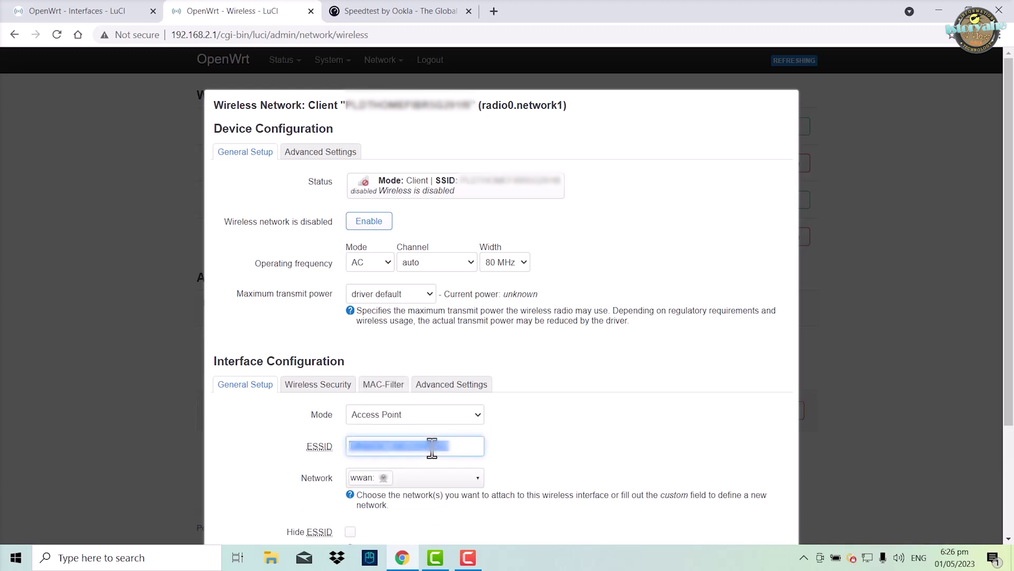
key("BackSpace")
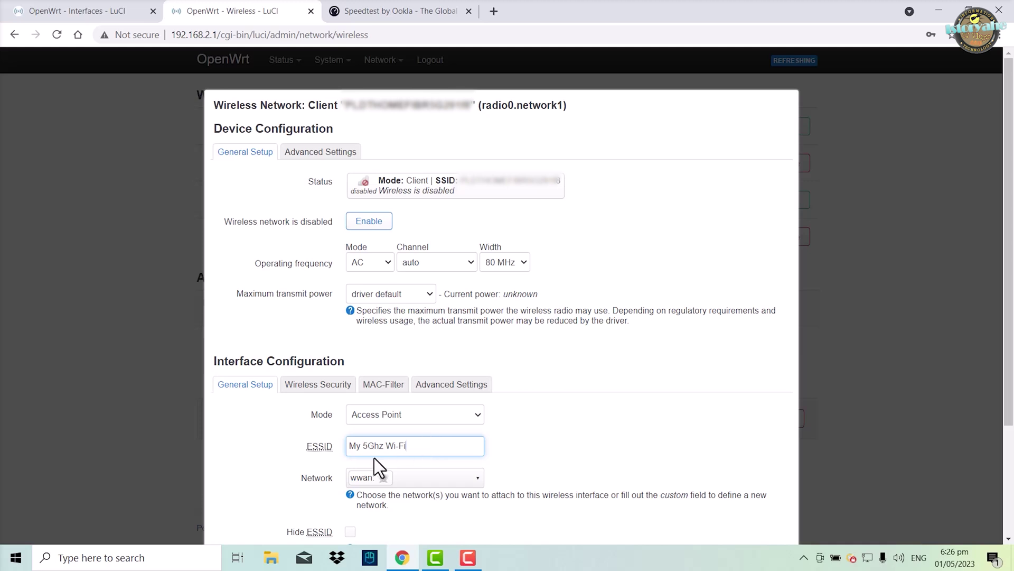
Attach the access point to the lan network only, removing wwan.
scroll(388, 464, "down", 1)
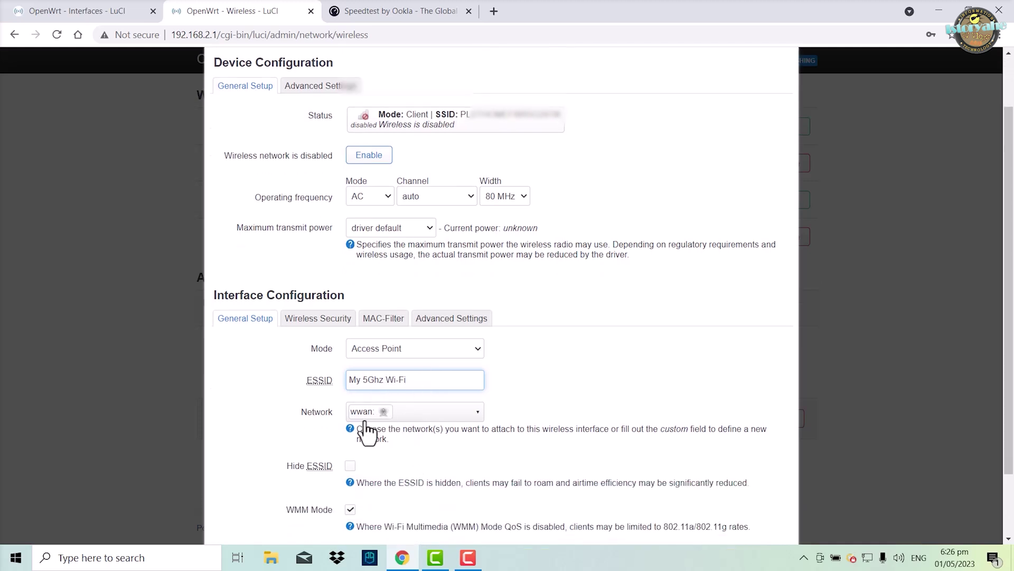
left_click(430, 413)
left_click(354, 432)
left_click(355, 453)
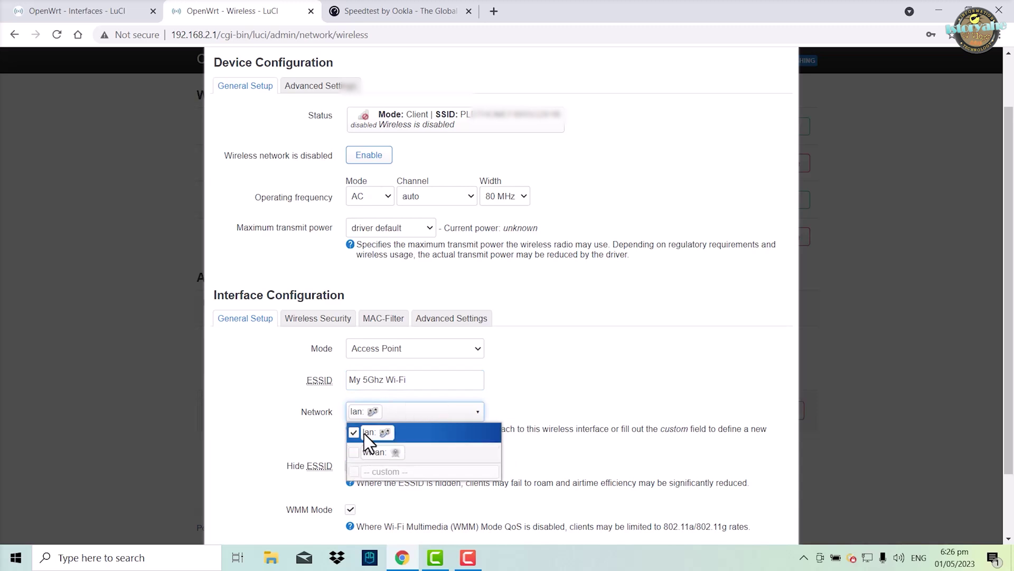
left_click(269, 411)
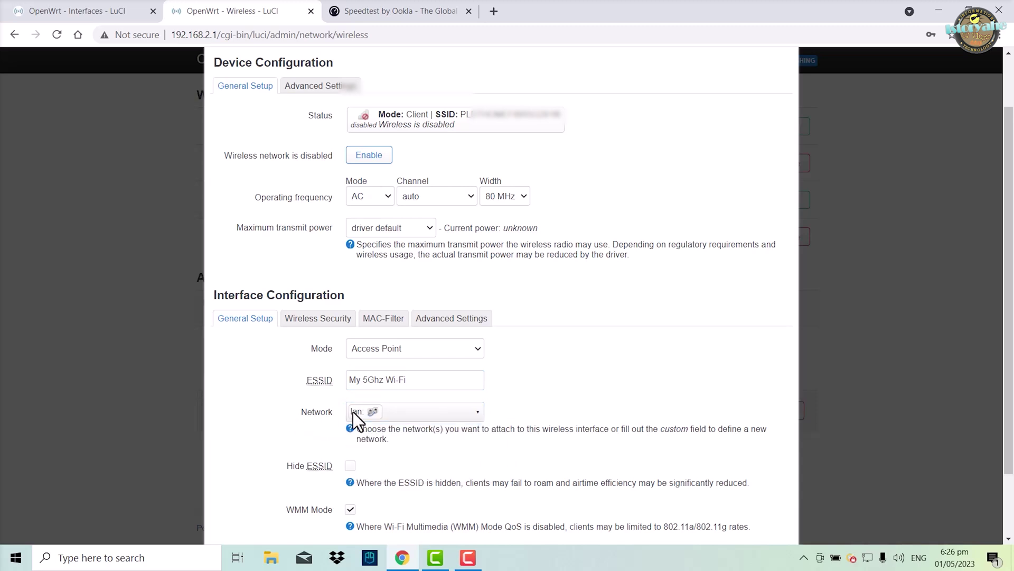
Replace the access point's WPA2-PSK key with a new passphrase and verify it.
left_click(308, 322)
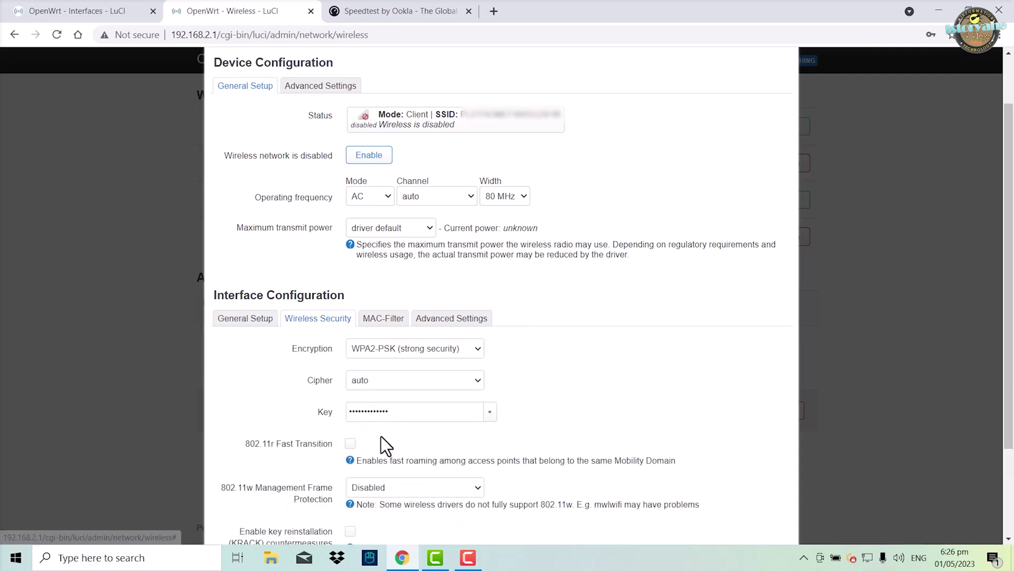
double_click(424, 411)
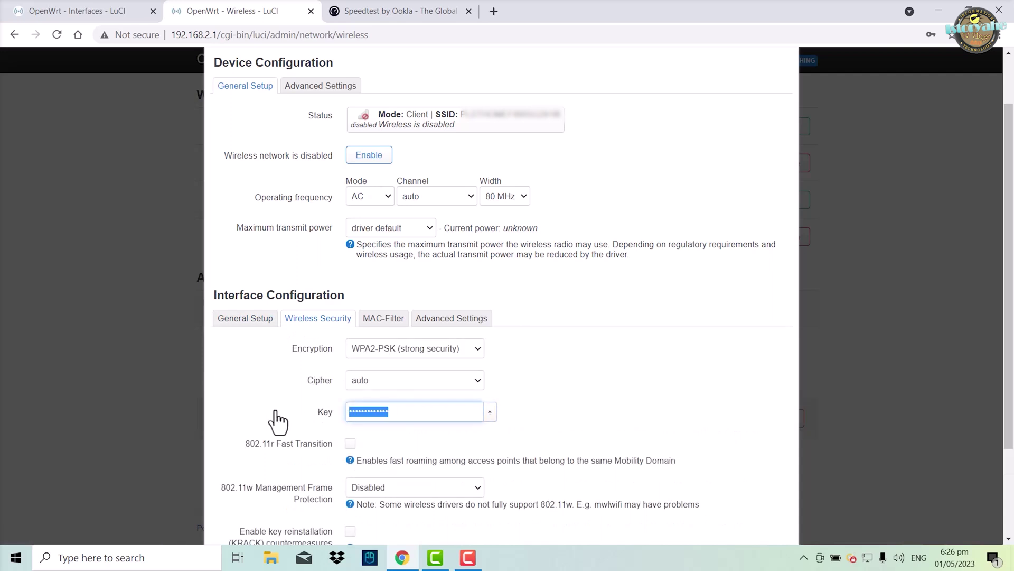
key("BackSpace")
type("••")
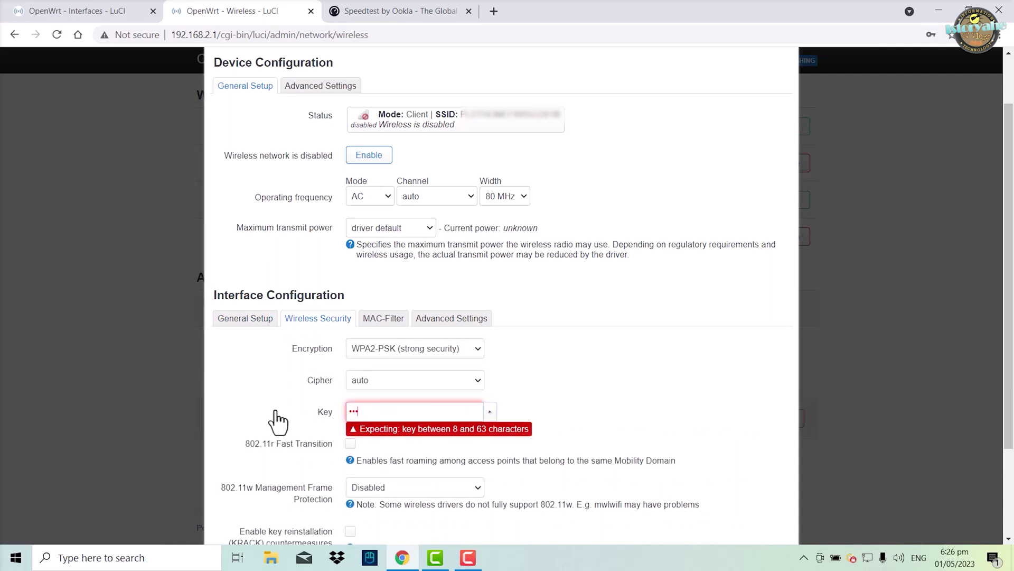
type("••••••")
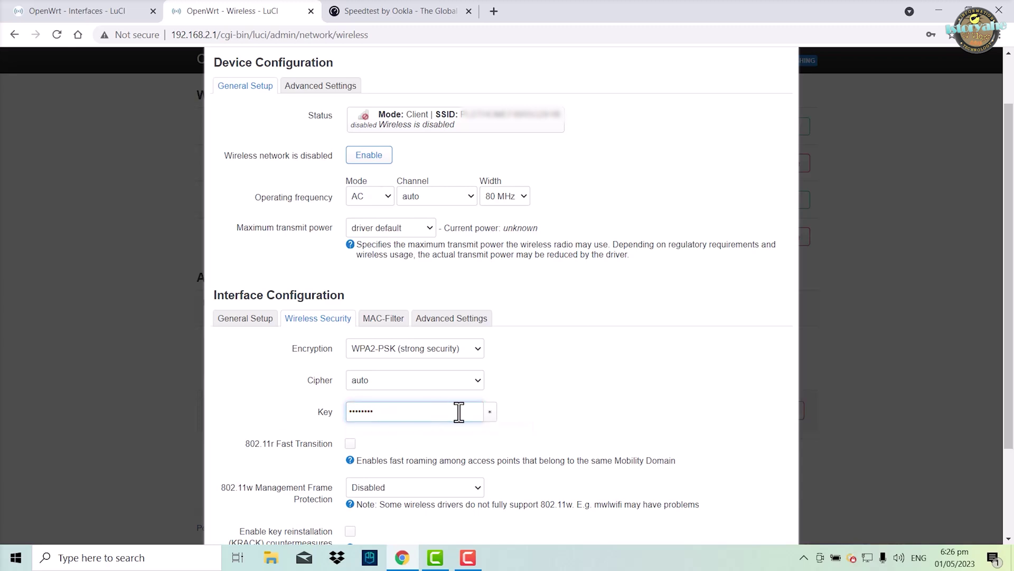
left_click(490, 414)
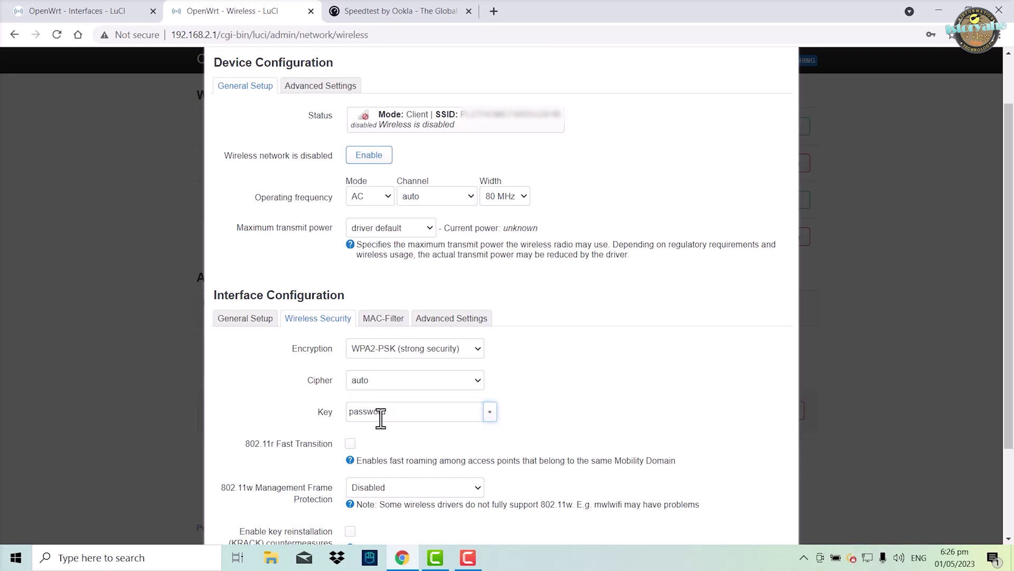
left_click(490, 417)
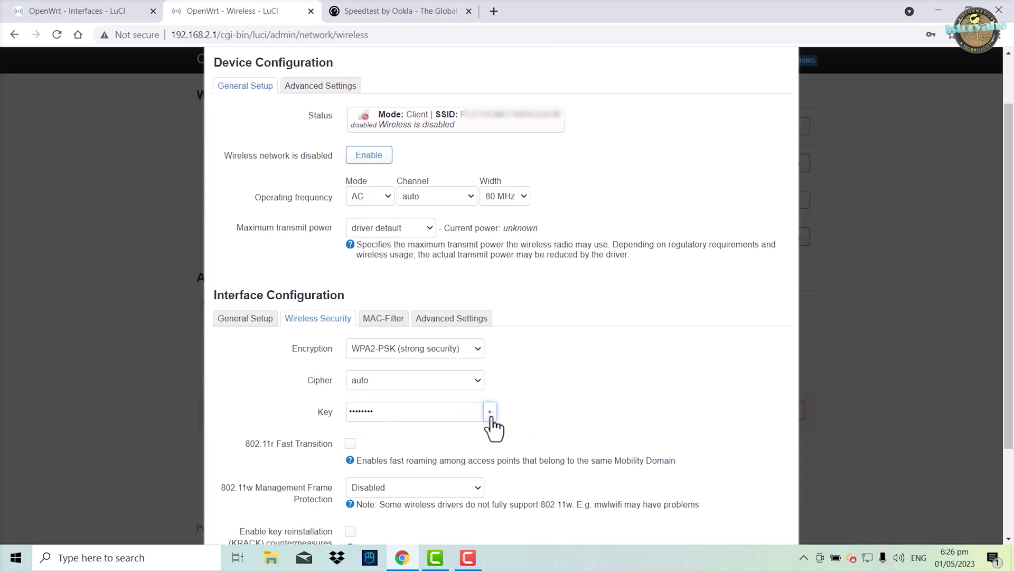
scroll(493, 447, "down", 1)
scroll(492, 447, "up", 2)
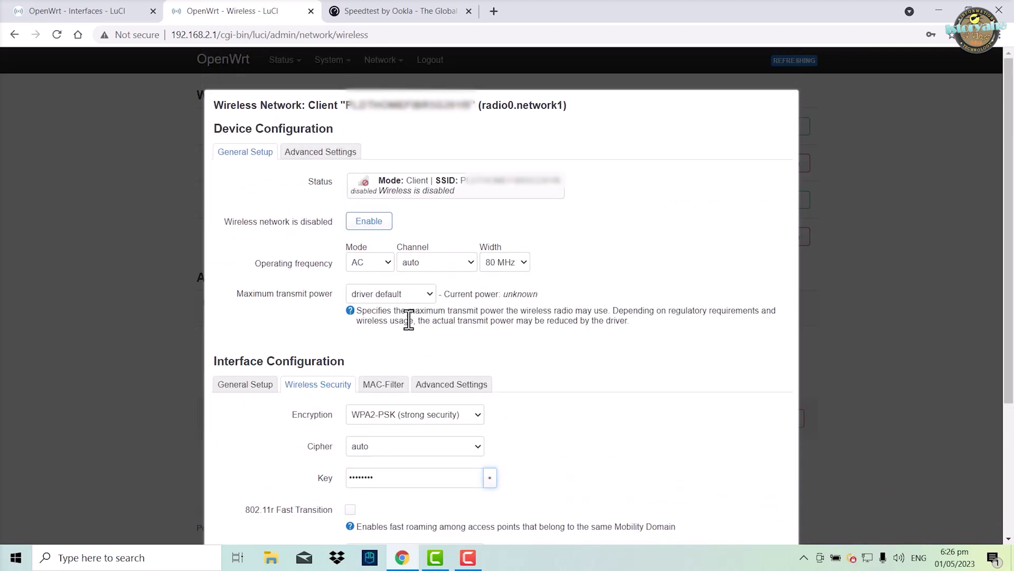
Review transmit power options and keep AU - Australia as the country code.
left_click(422, 293)
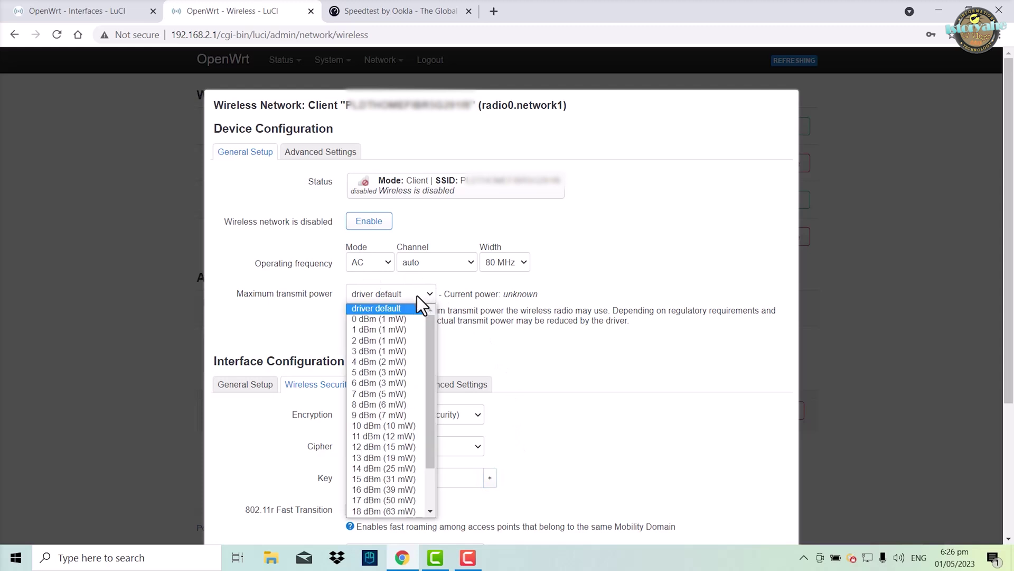
left_click_drag(432, 341, 433, 449)
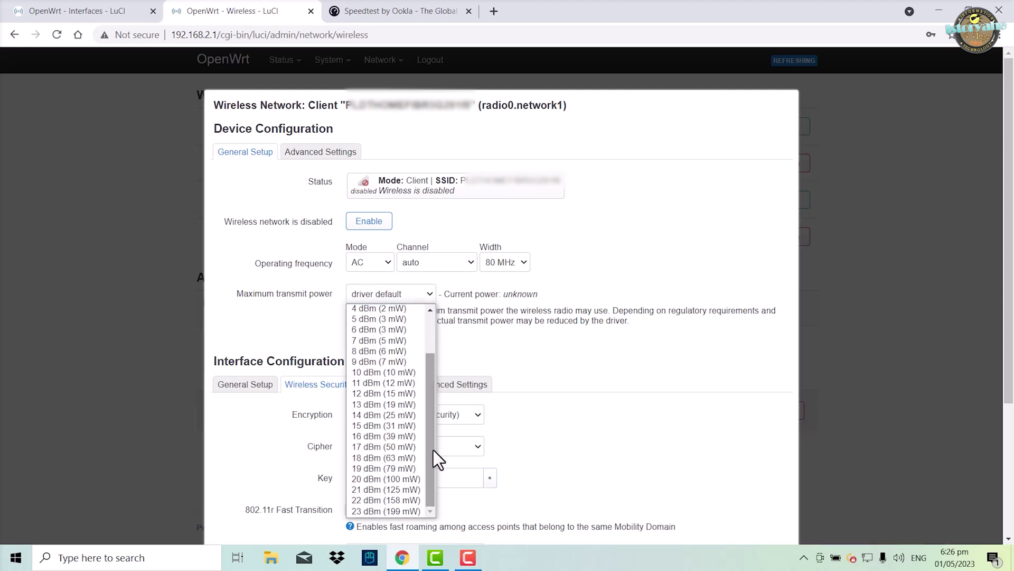
left_click(312, 156)
left_click(382, 181)
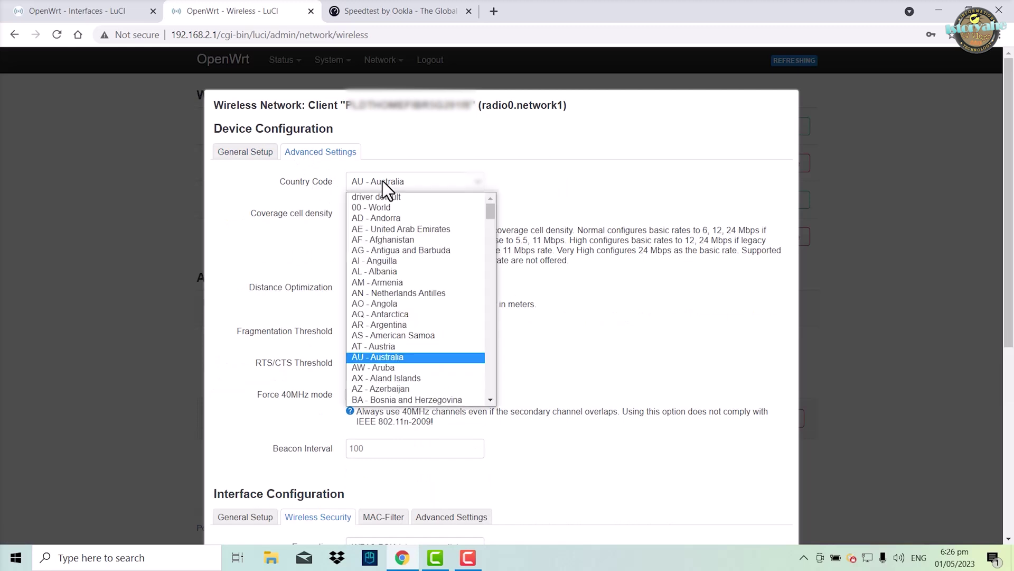
left_click(372, 356)
left_click(259, 153)
Leave transmit power at driver default and save the access point settings.
left_click(430, 293)
scroll(423, 372, "down", 1)
scroll(418, 380, "up", 2)
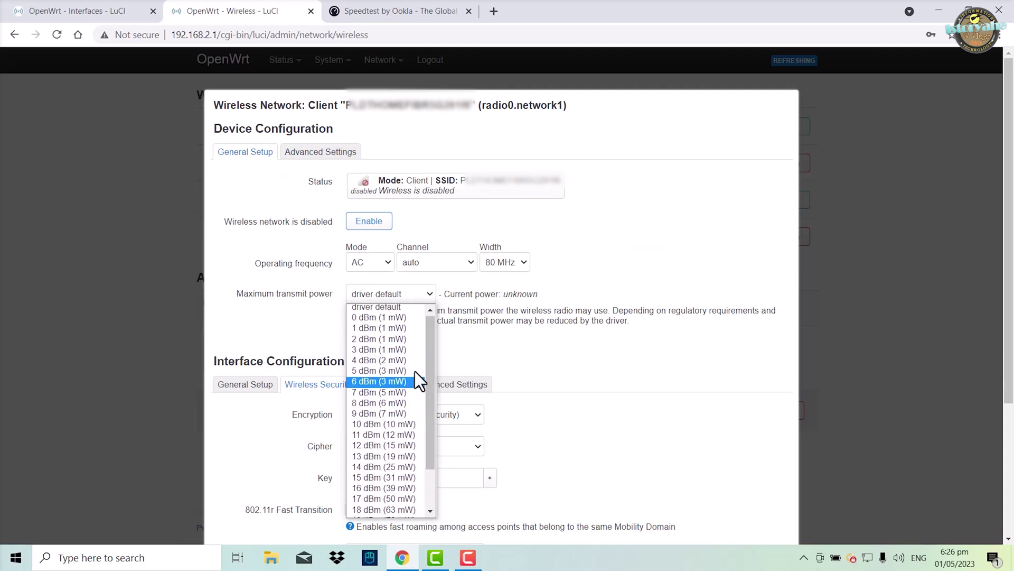
left_click(484, 347)
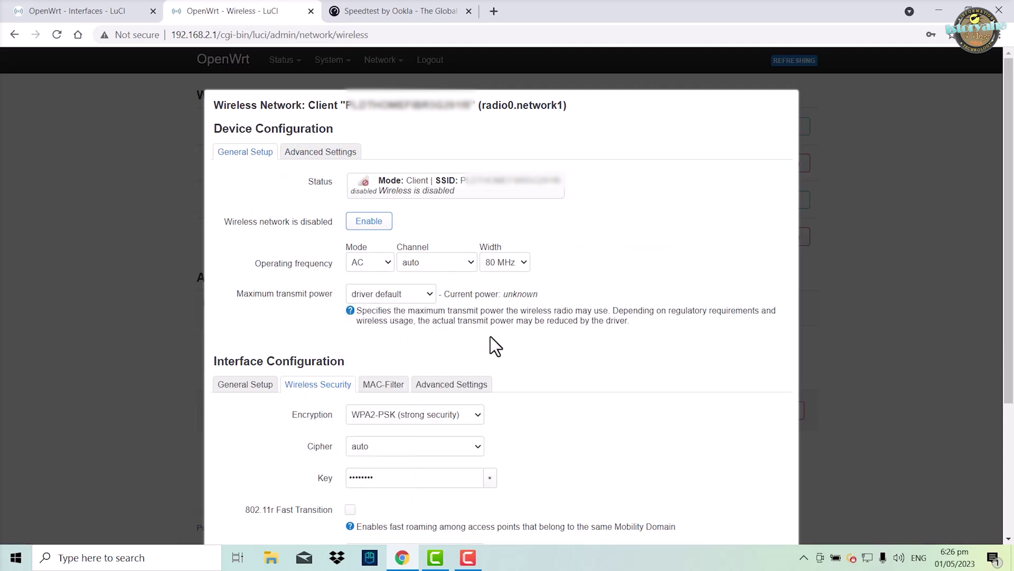
scroll(526, 385, "down", 1)
scroll(528, 390, "down", 2)
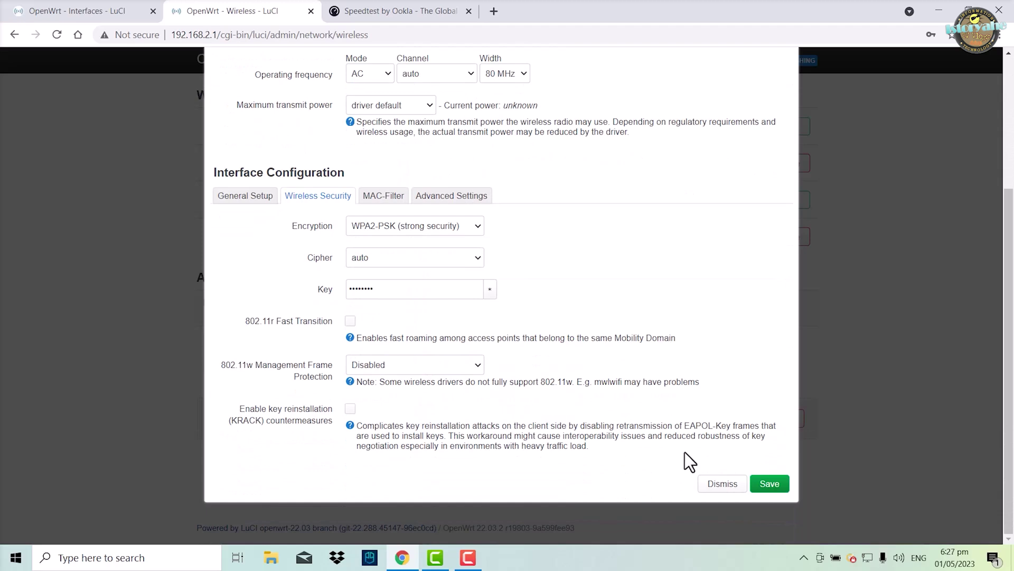
left_click(769, 491)
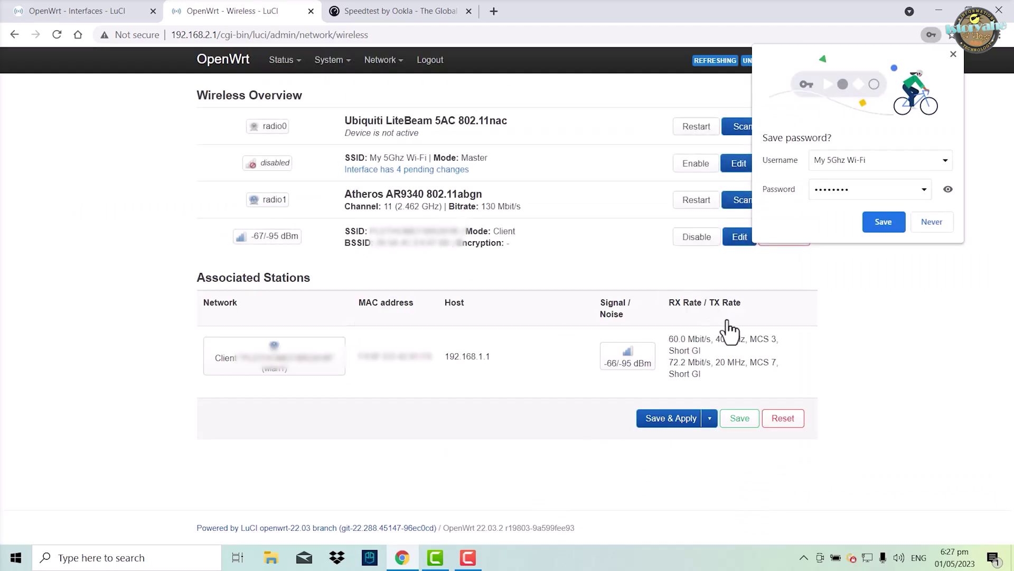
Apply the pending wireless changes and reopen the My 5Ghz Wi-Fi settings.
left_click(952, 54)
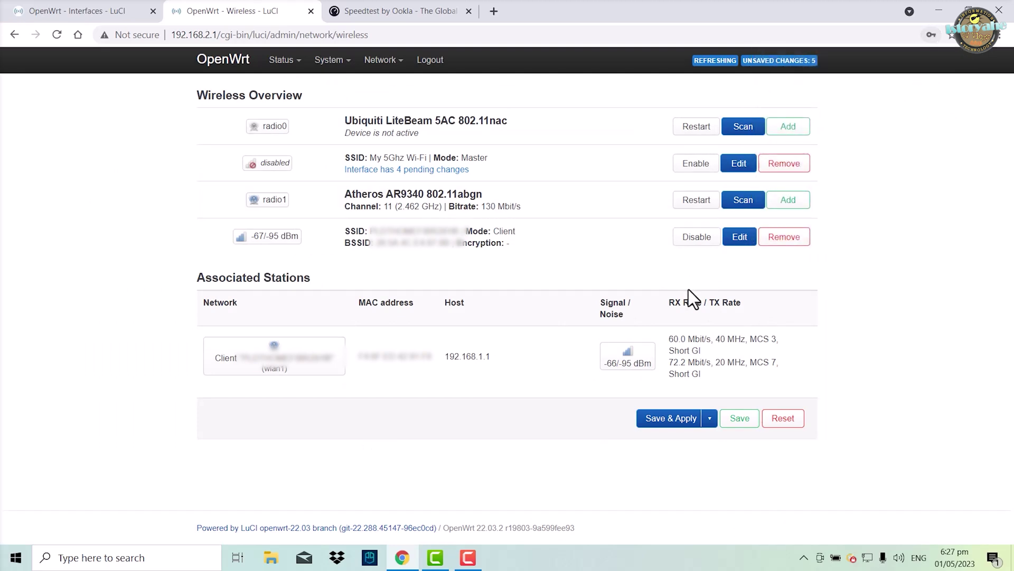
left_click(660, 417)
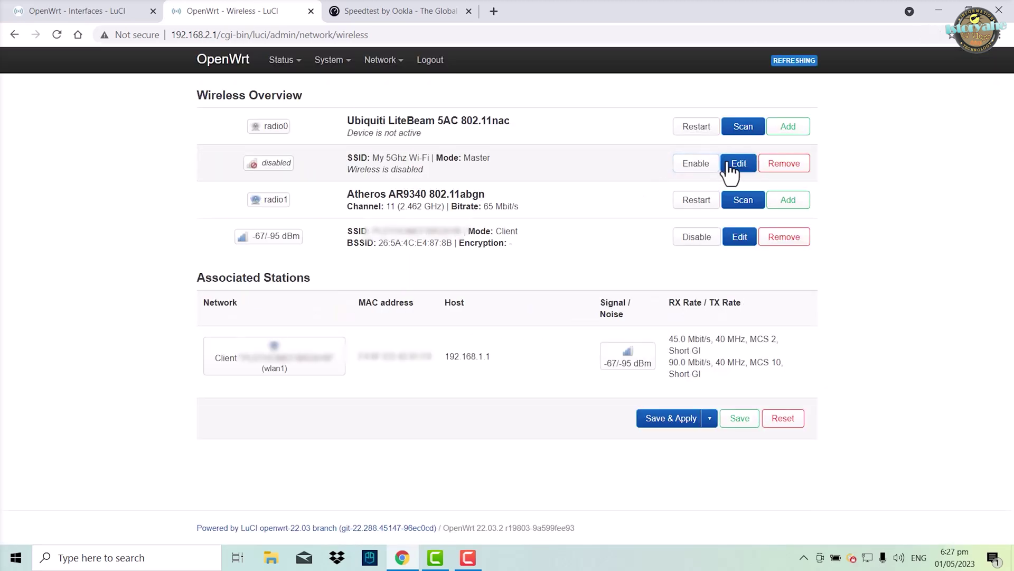
left_click(724, 163)
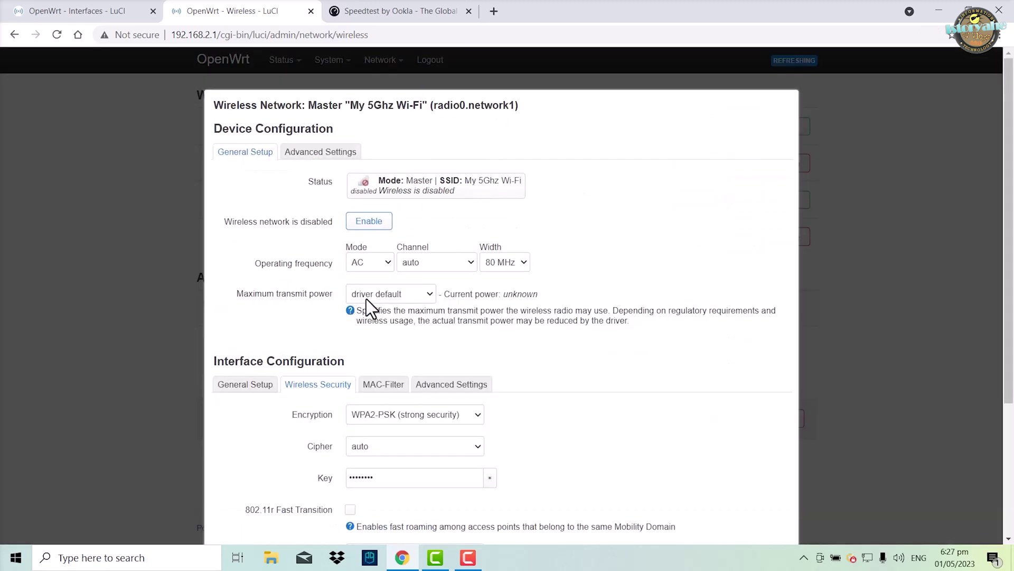
Set the access point's maximum transmit power to 23 dBm (199 mW).
left_click(366, 299)
left_click_drag(429, 353, 446, 434)
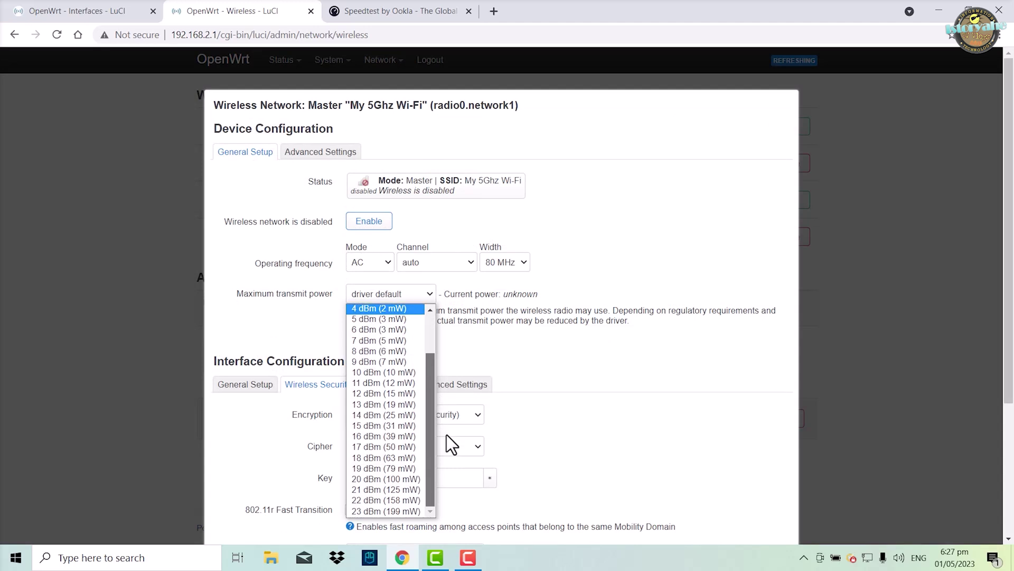
left_click(376, 510)
scroll(507, 349, "down", 1)
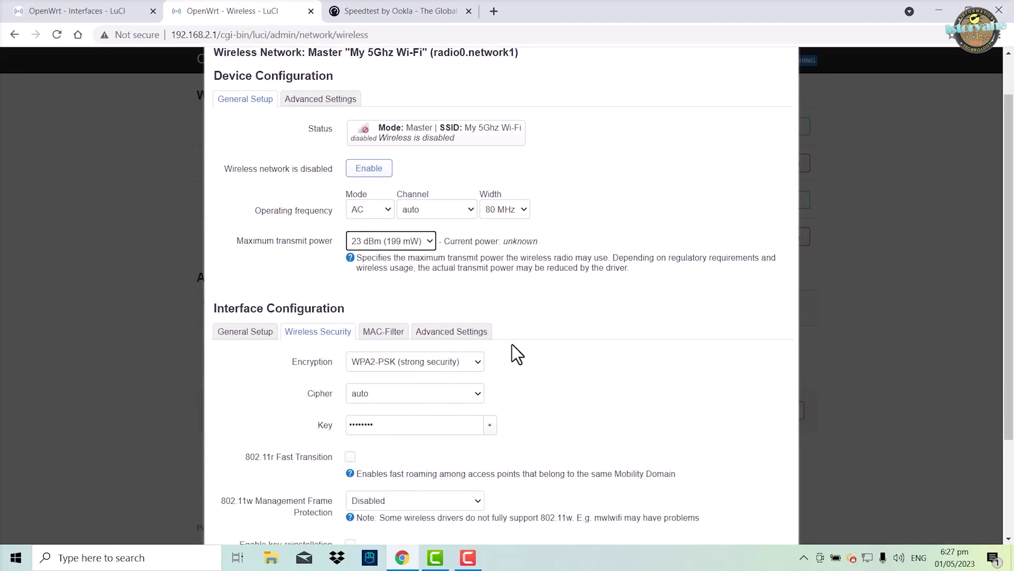
Keep country code AU - Australia in Advanced Settings and save the access point.
left_click(325, 87)
left_click(390, 118)
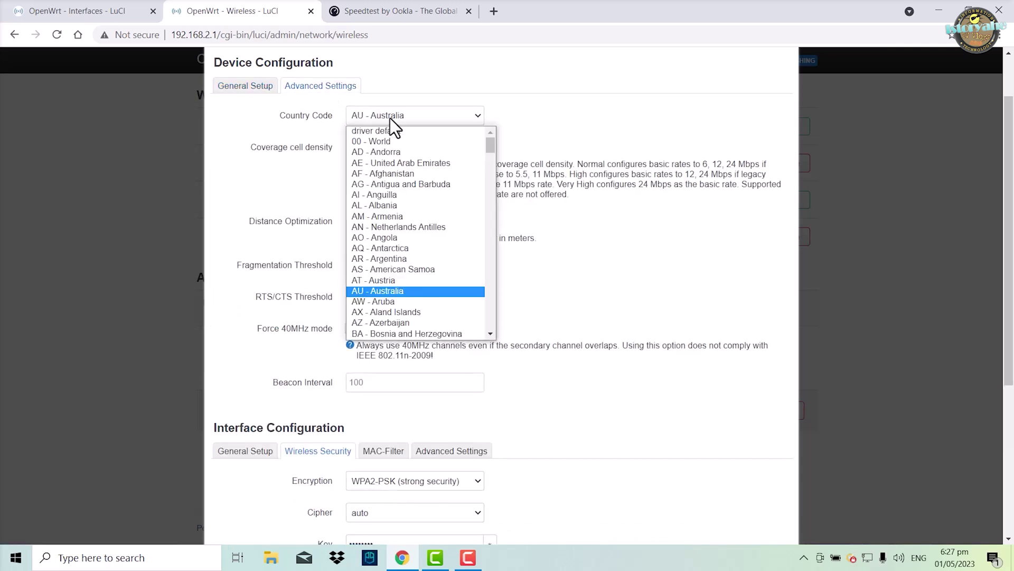
left_click(409, 290)
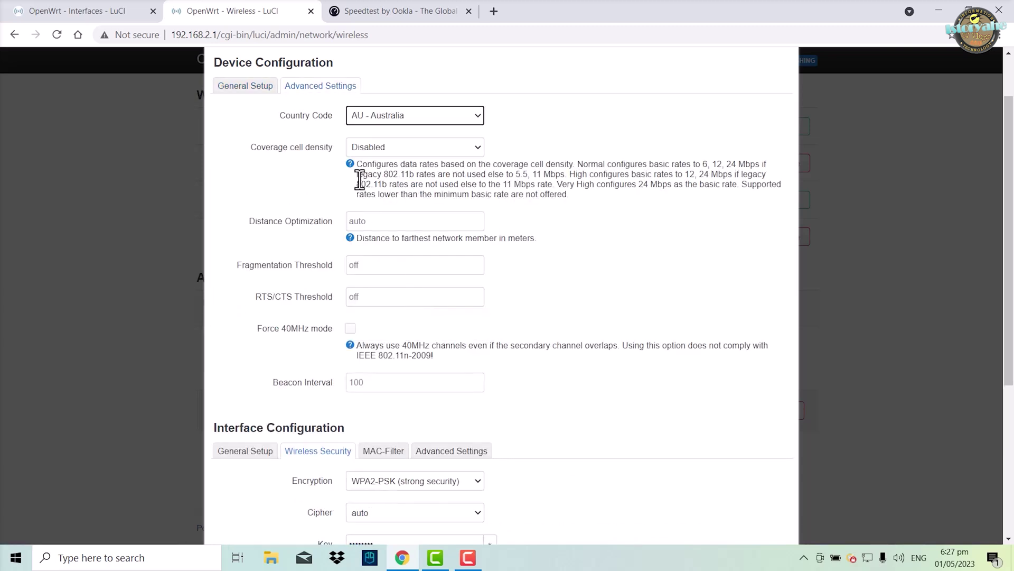
left_click(272, 90)
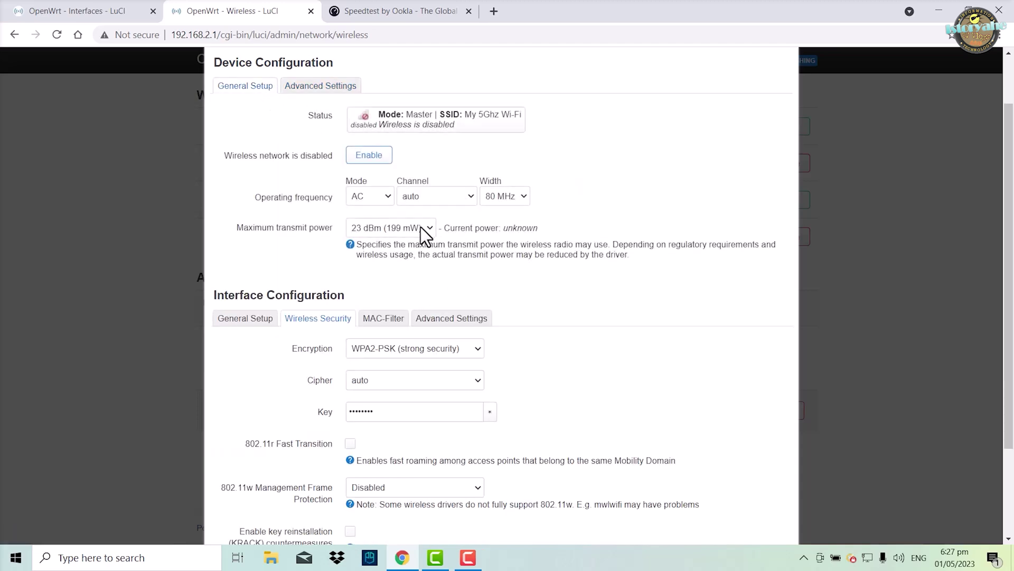
scroll(486, 298, "down", 3)
left_click(762, 484)
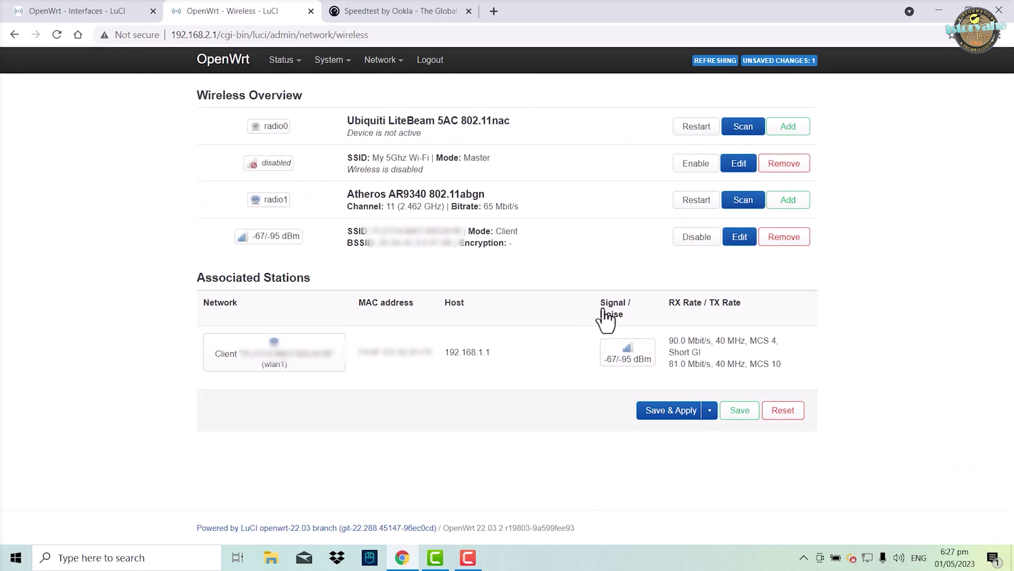
Save & Apply, enable My 5Ghz Wi-Fi, and open Windows Network & Internet settings.
left_click(673, 419)
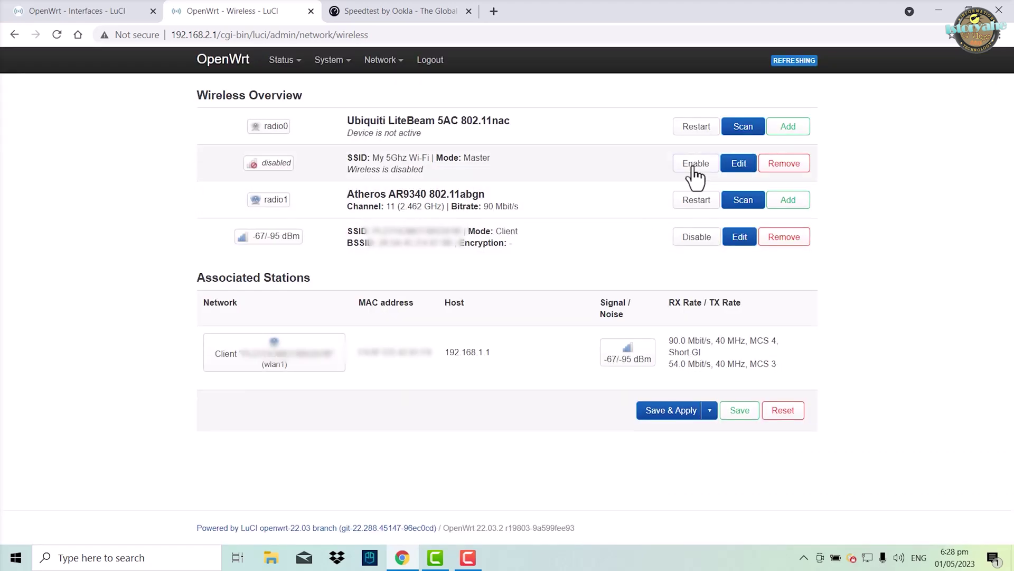
left_click(696, 164)
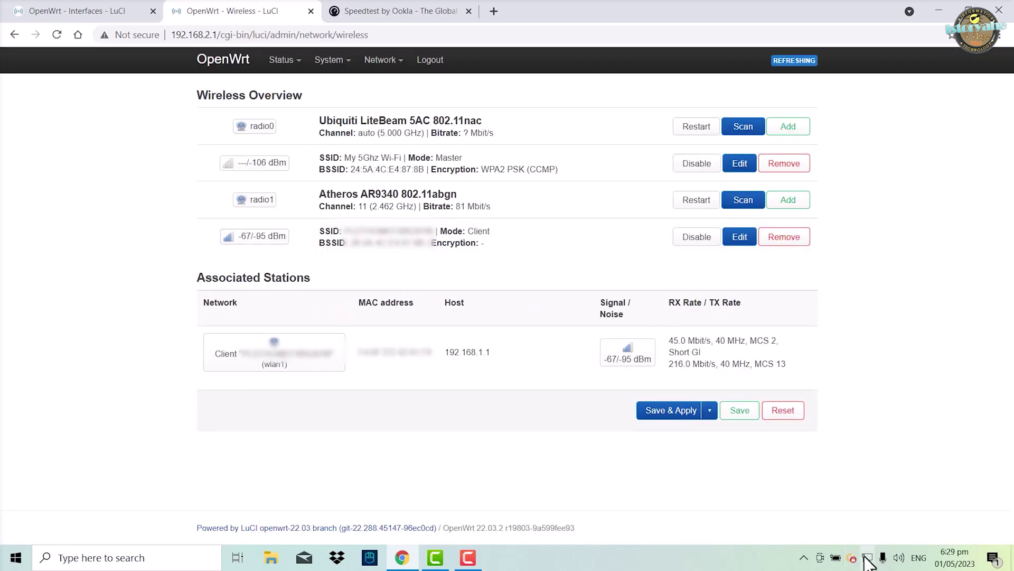
right_click(867, 559)
left_click(882, 545)
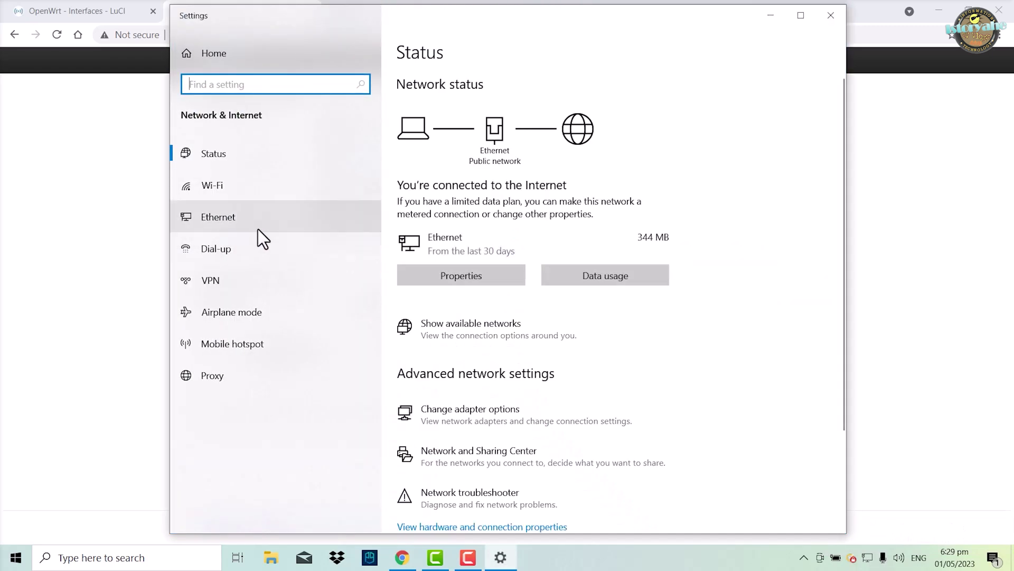
Disable the wired Ethernet adapter in Network Connections.
left_click(275, 225)
left_click(475, 181)
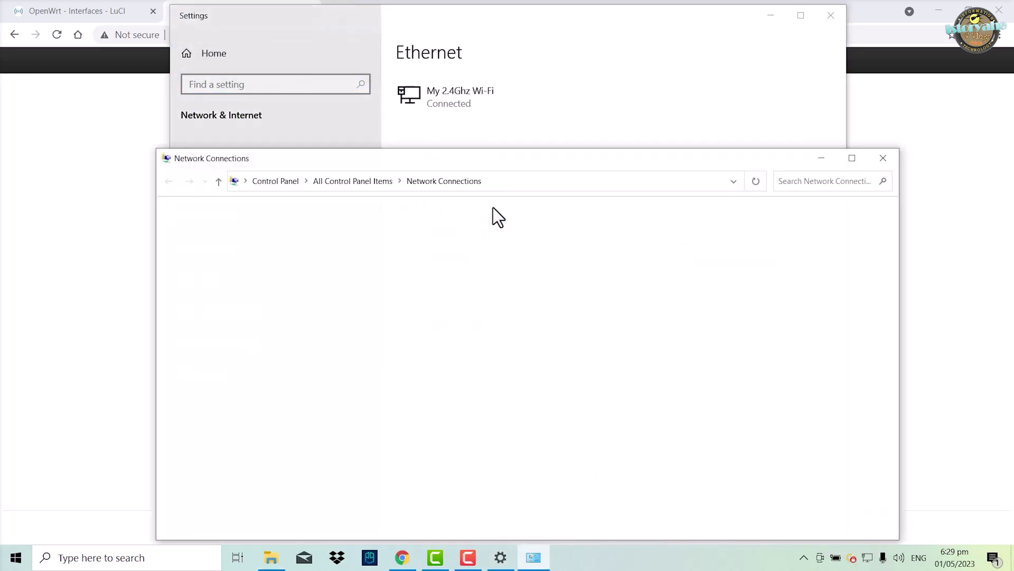
right_click(379, 237)
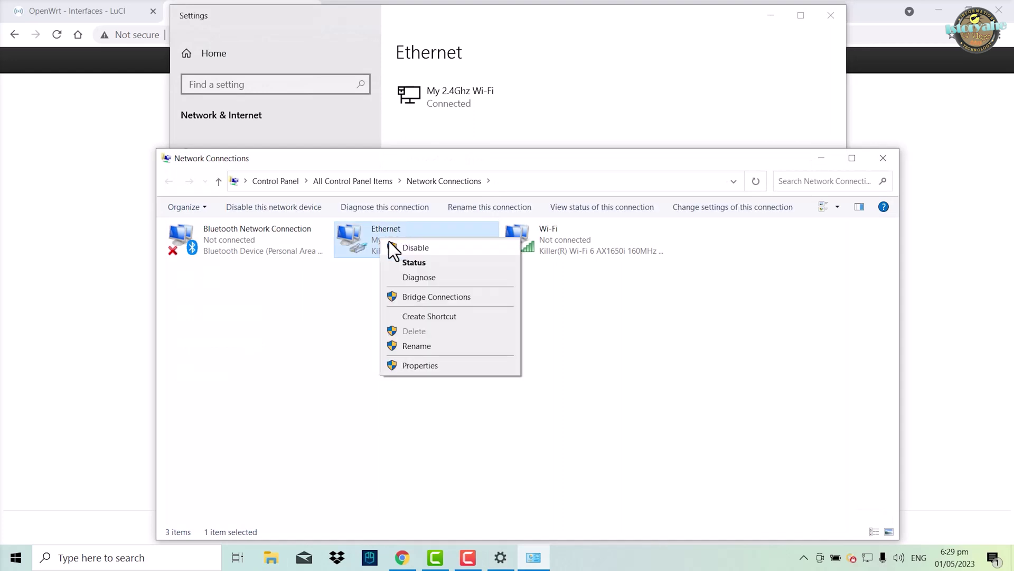
left_click(407, 247)
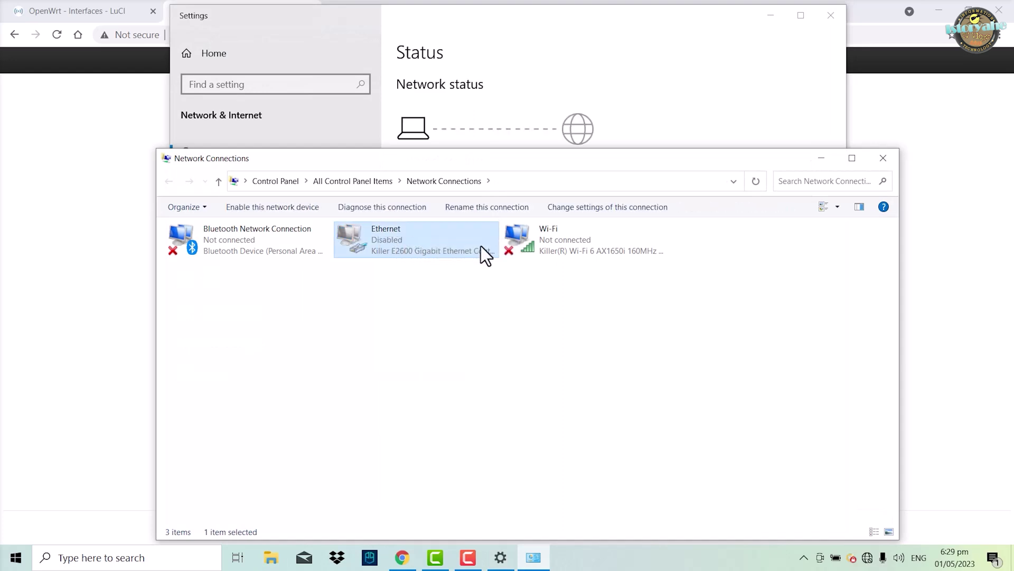
Connect the Wi-Fi adapter to My 5Ghz Wi-Fi with its security key, declining discoverability.
right_click(544, 234)
left_click(592, 261)
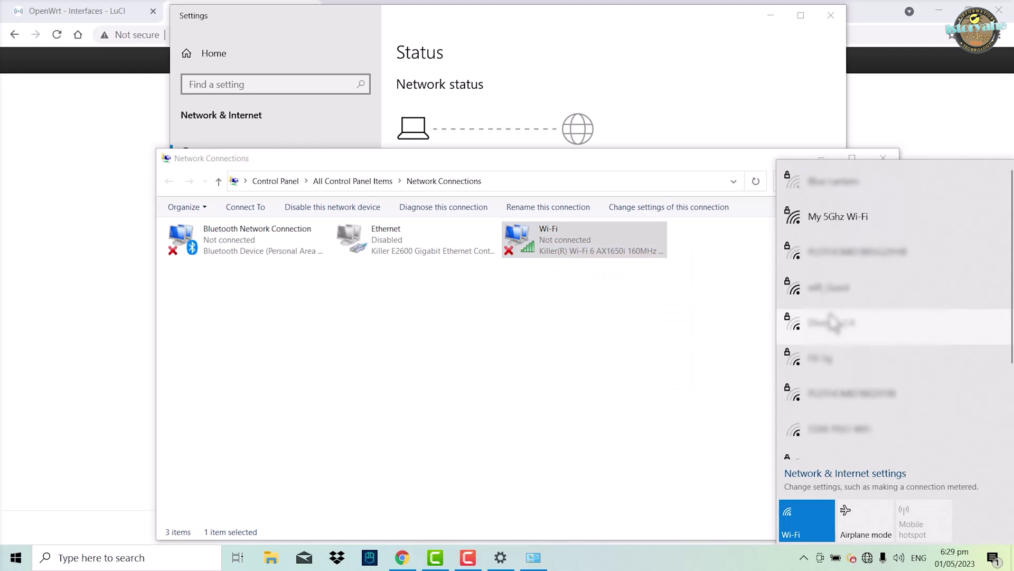
left_click(845, 217)
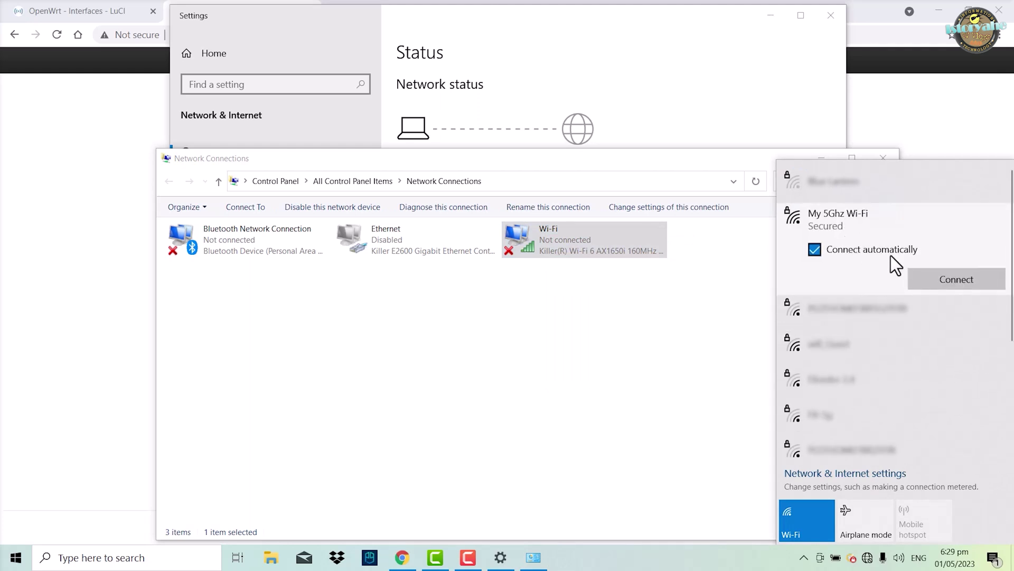
left_click(931, 279)
type("***")
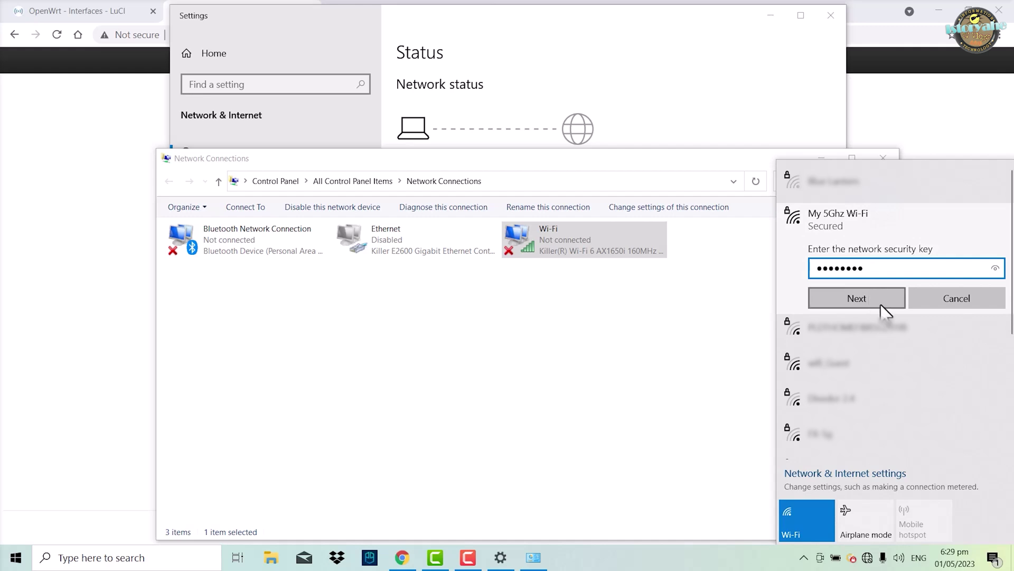
left_click(991, 267)
left_click(852, 299)
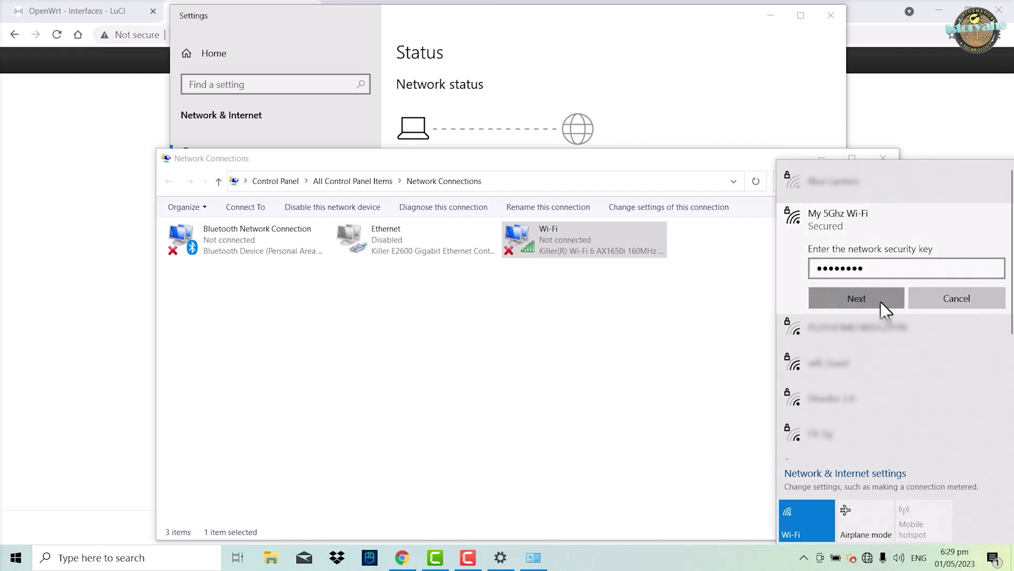
left_click(951, 338)
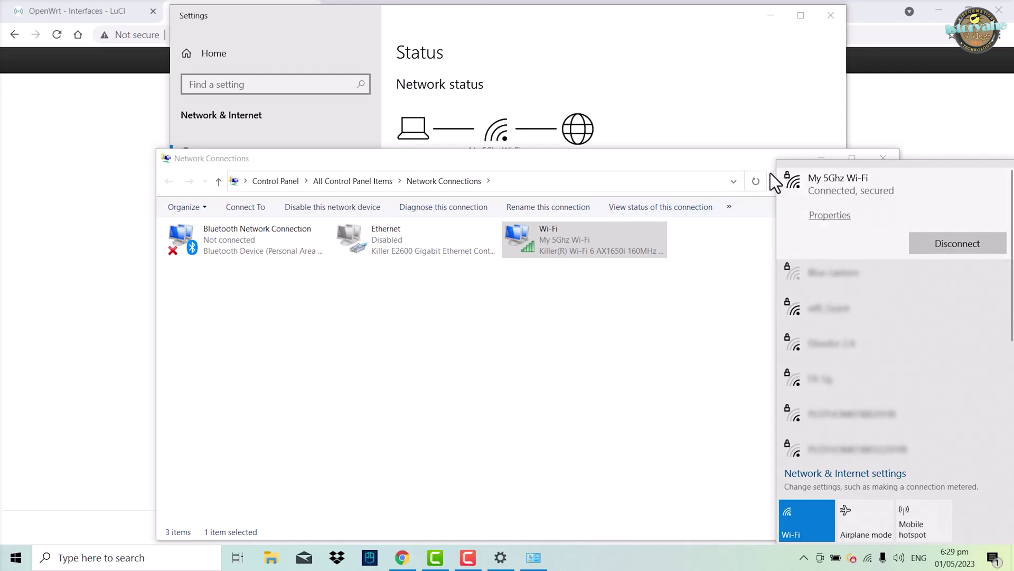
Close the wireless list, network adapters and Settings windows.
left_click(733, 157)
left_click(883, 157)
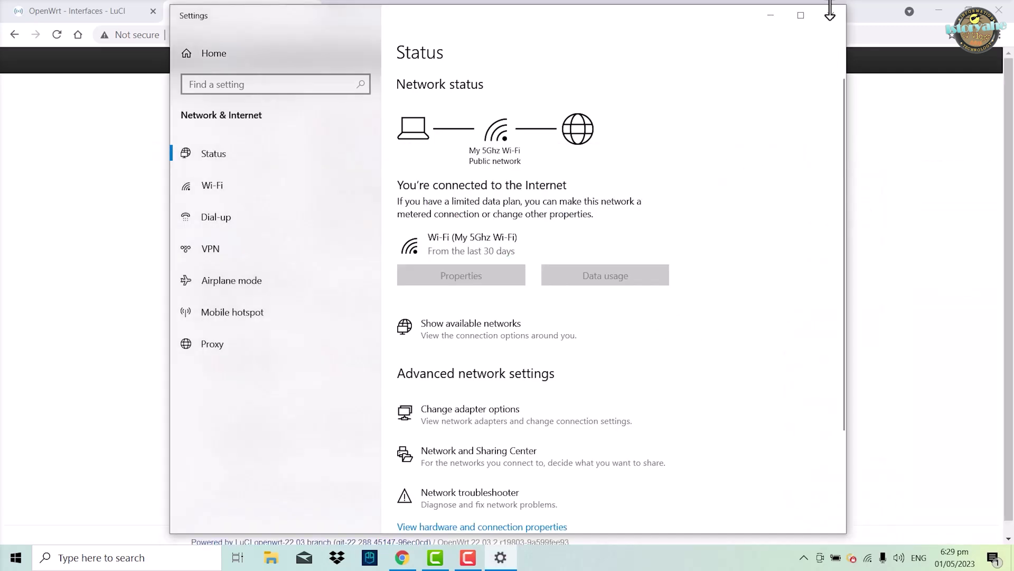
left_click(832, 15)
Run a Speedtest over My 5Ghz Wi-Fi (32.92 Mbps down, 3.89 Mbps up), then return to LuCI.
left_click(404, 10)
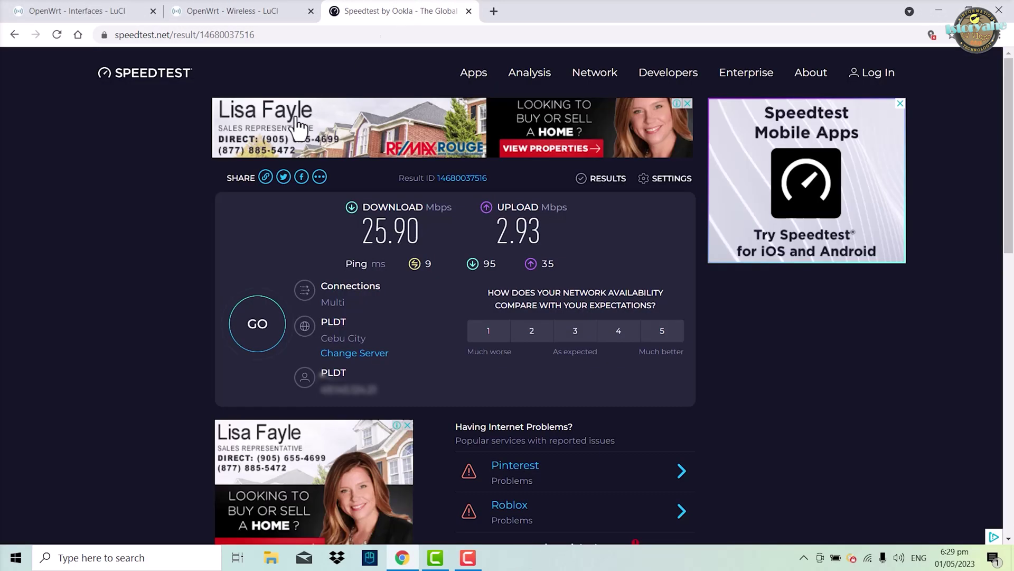
left_click(261, 338)
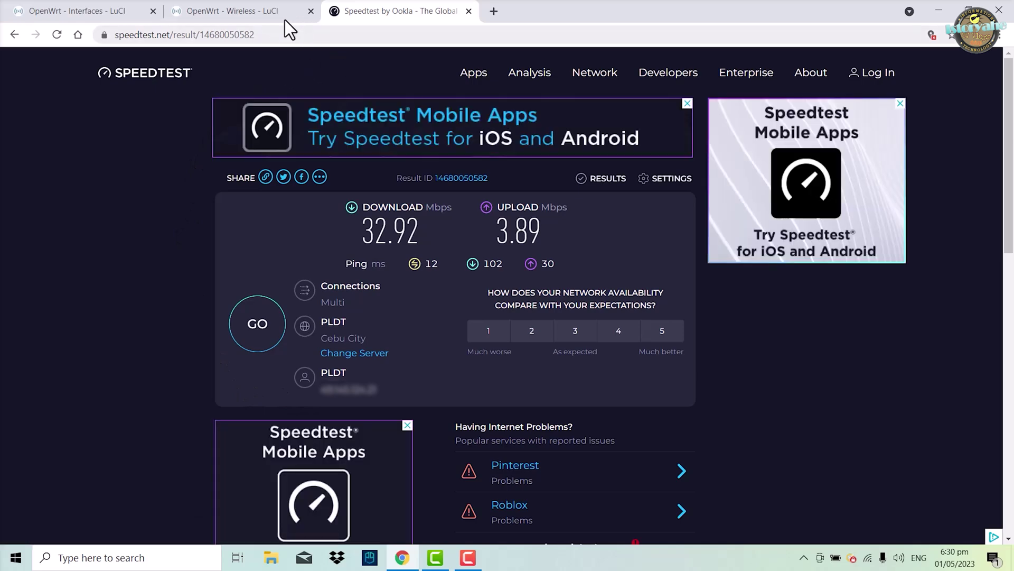
left_click(260, 15)
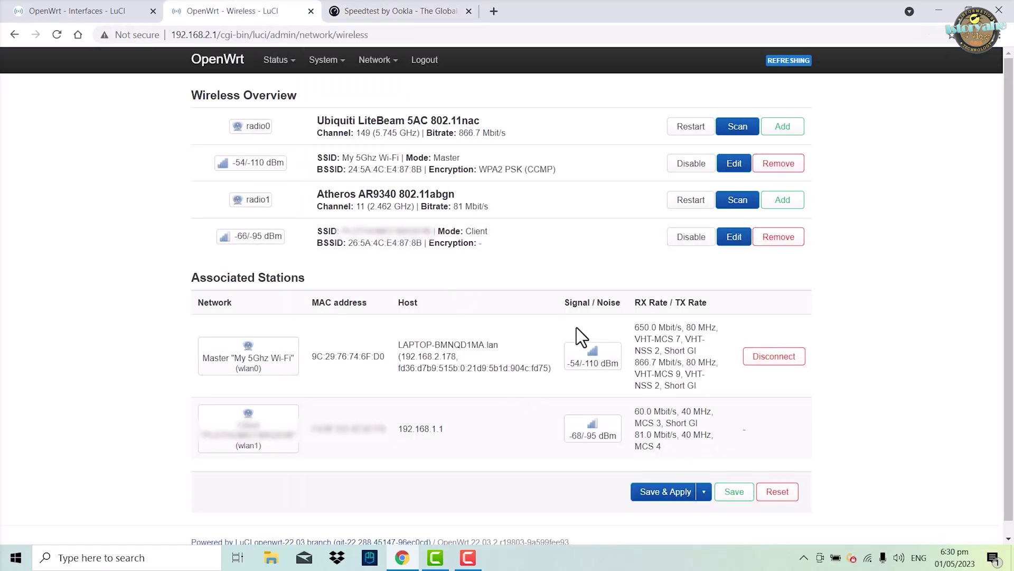
Open Status > Overview and check hostname OpenWrt, model Ubiquiti LiteBeam AC Gen2, and memory usage.
mouse_move(278, 66)
left_click(283, 85)
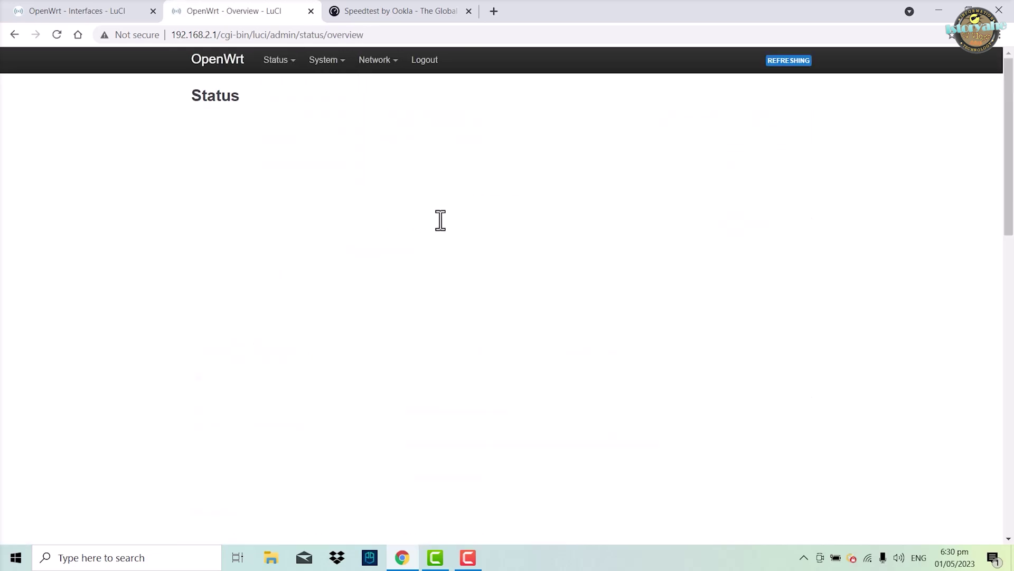
double_click(404, 145)
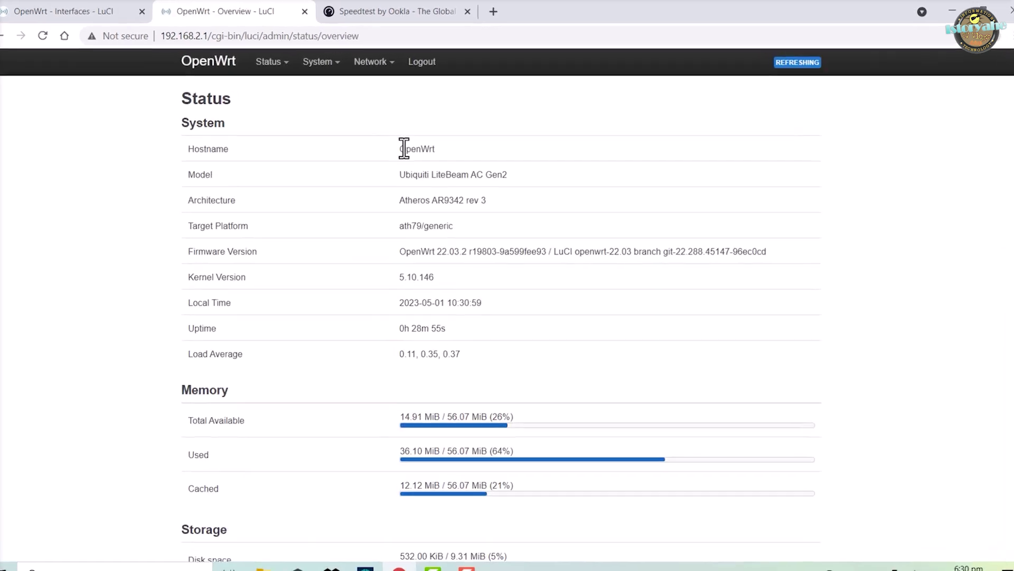
left_click_drag(341, 265, 515, 262)
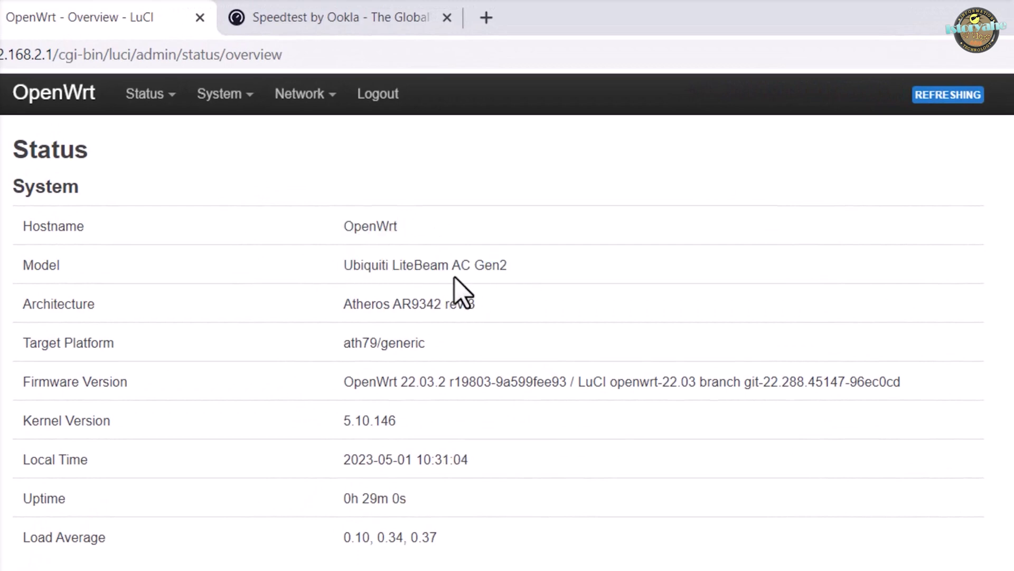
scroll(551, 531, "down", 10)
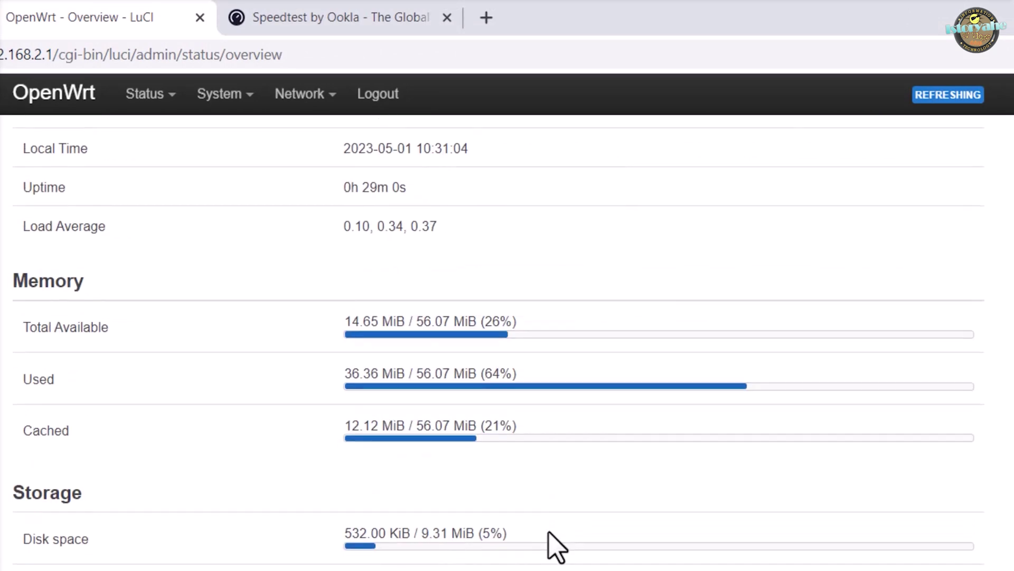
scroll(550, 544, "up", 9)
scroll(557, 546, "up", 2)
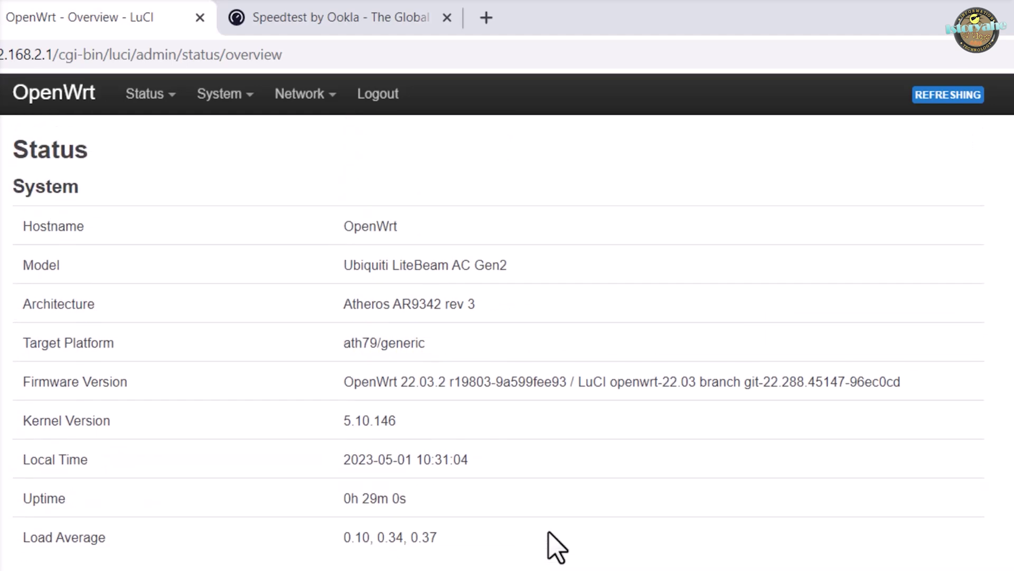